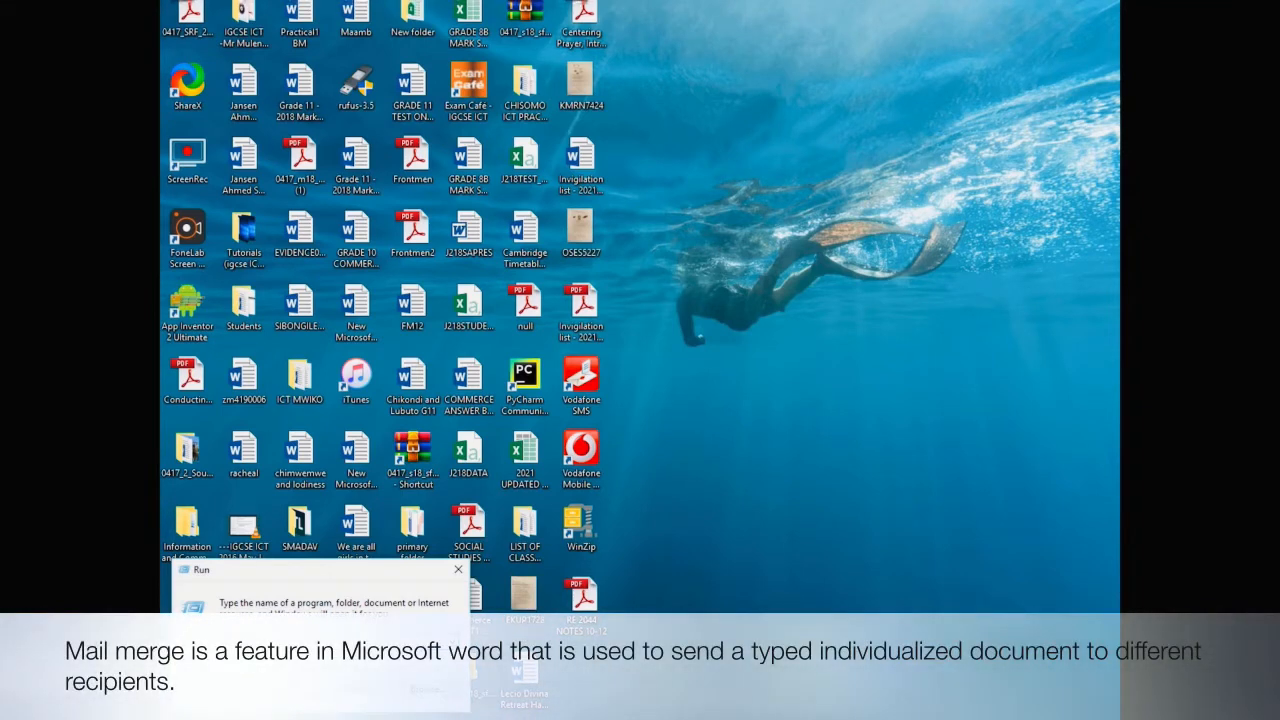
Step: Launch Word by running winword from the Run dialog
key(Return)
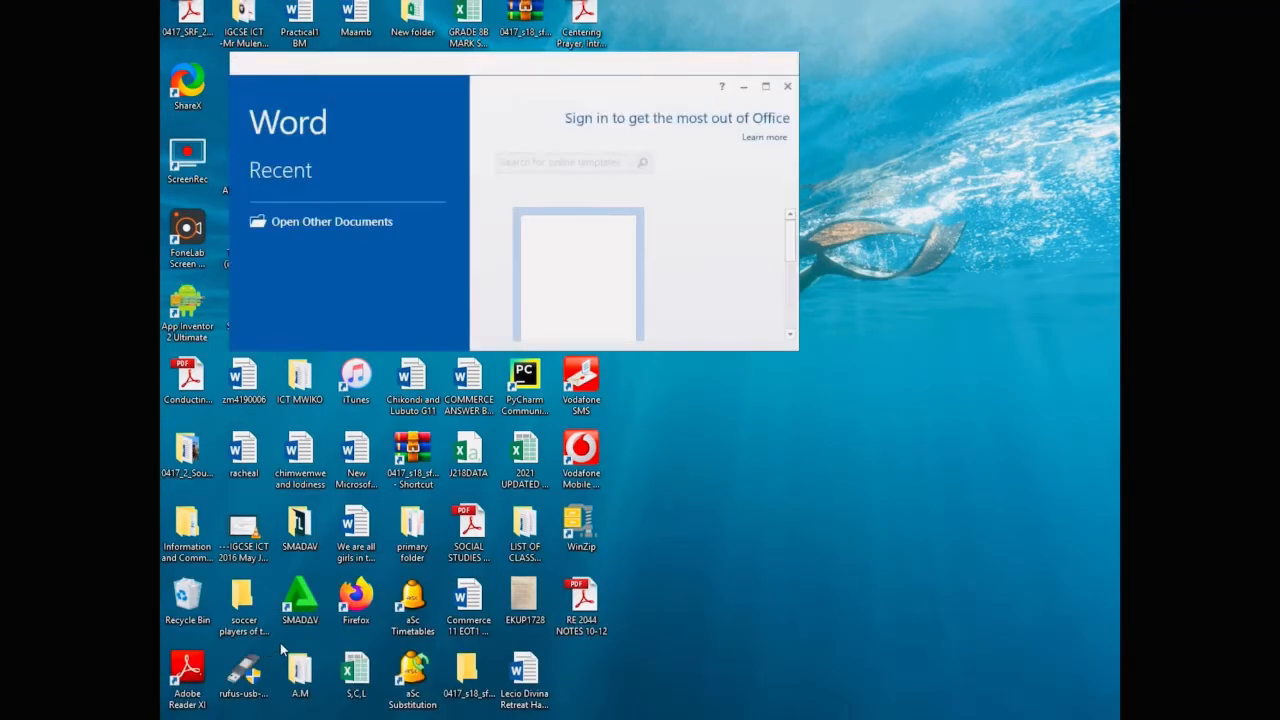
Step: Create a blank document, maximize the window, close Document Recovery, and zoom to 100%
click(556, 247)
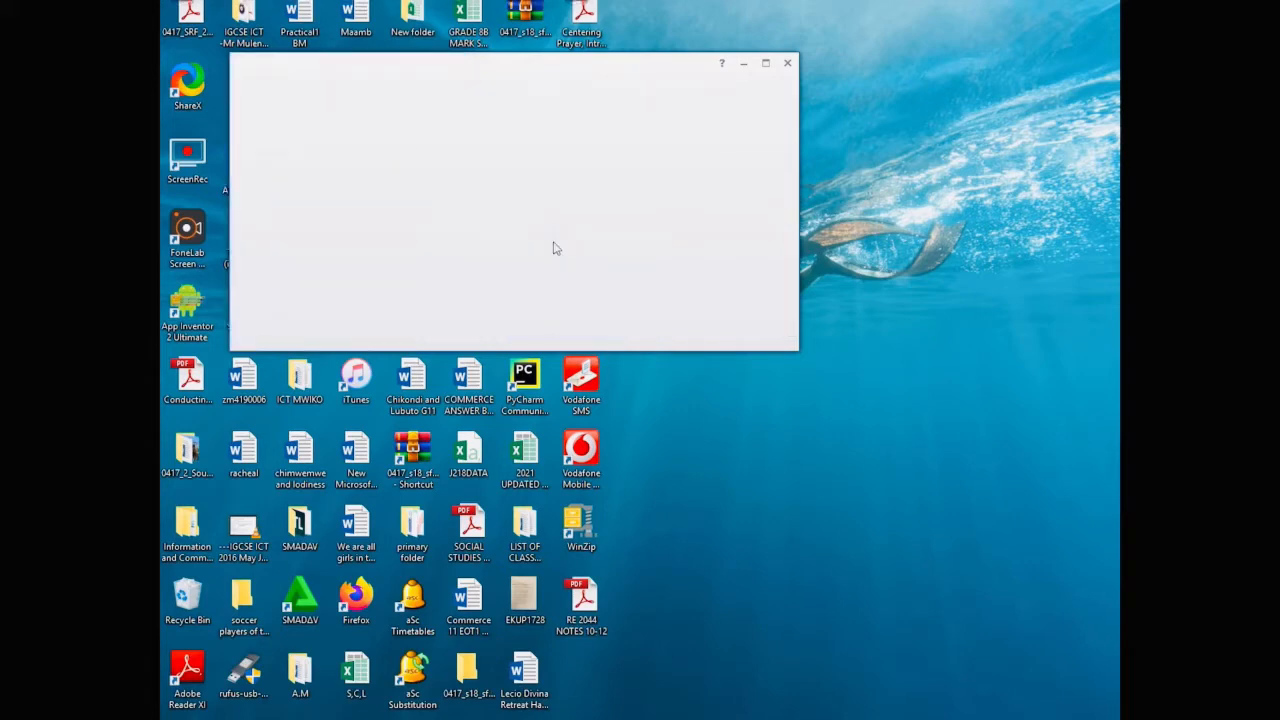
click(766, 64)
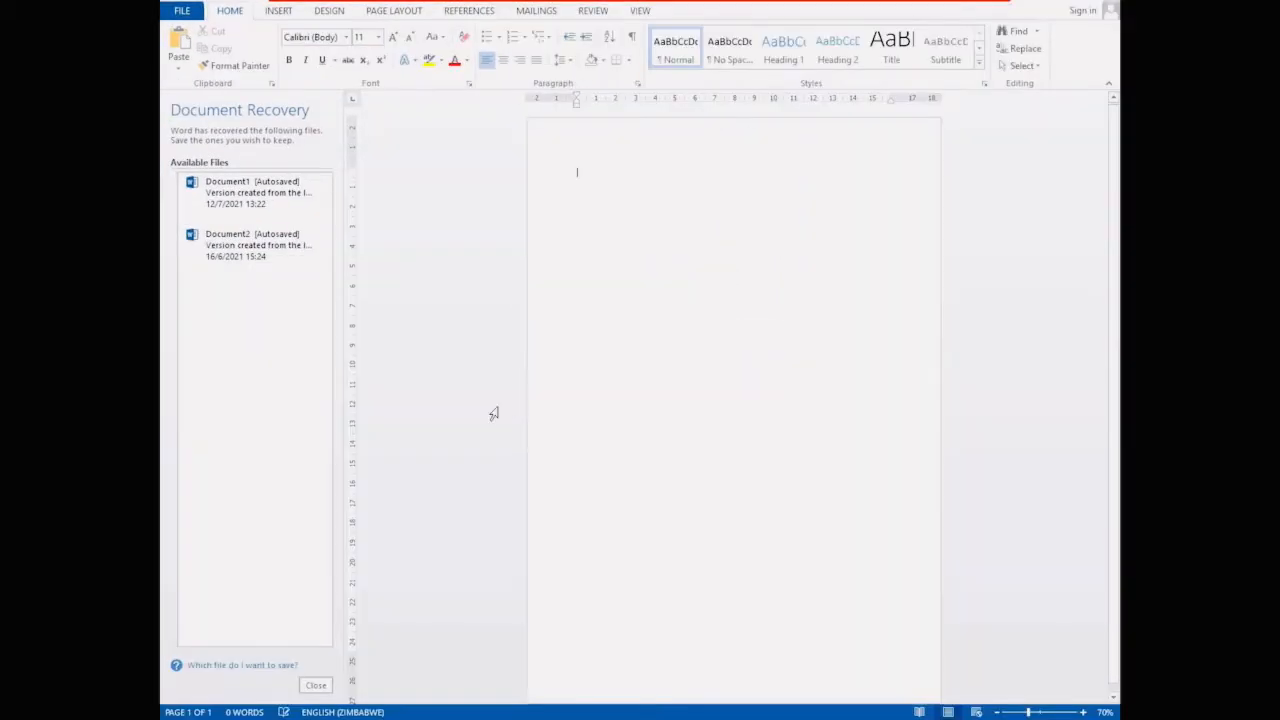
click(318, 688)
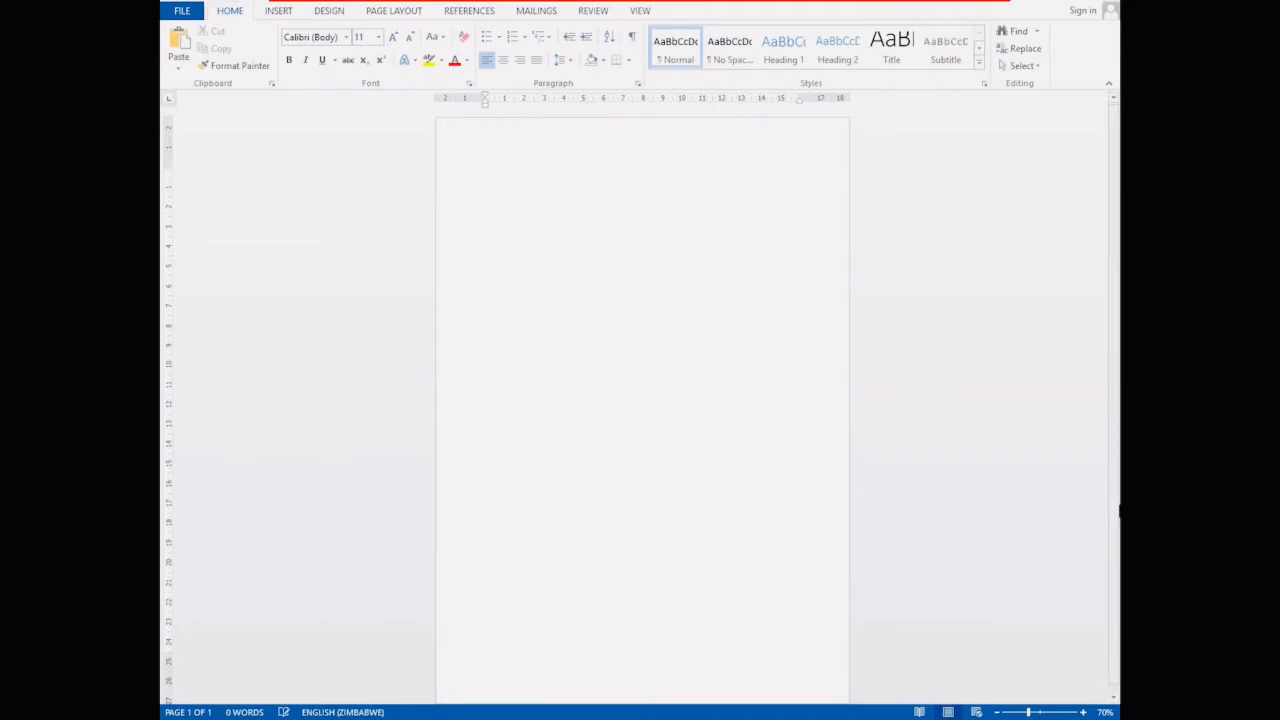
click(1083, 712)
click(1083, 712)
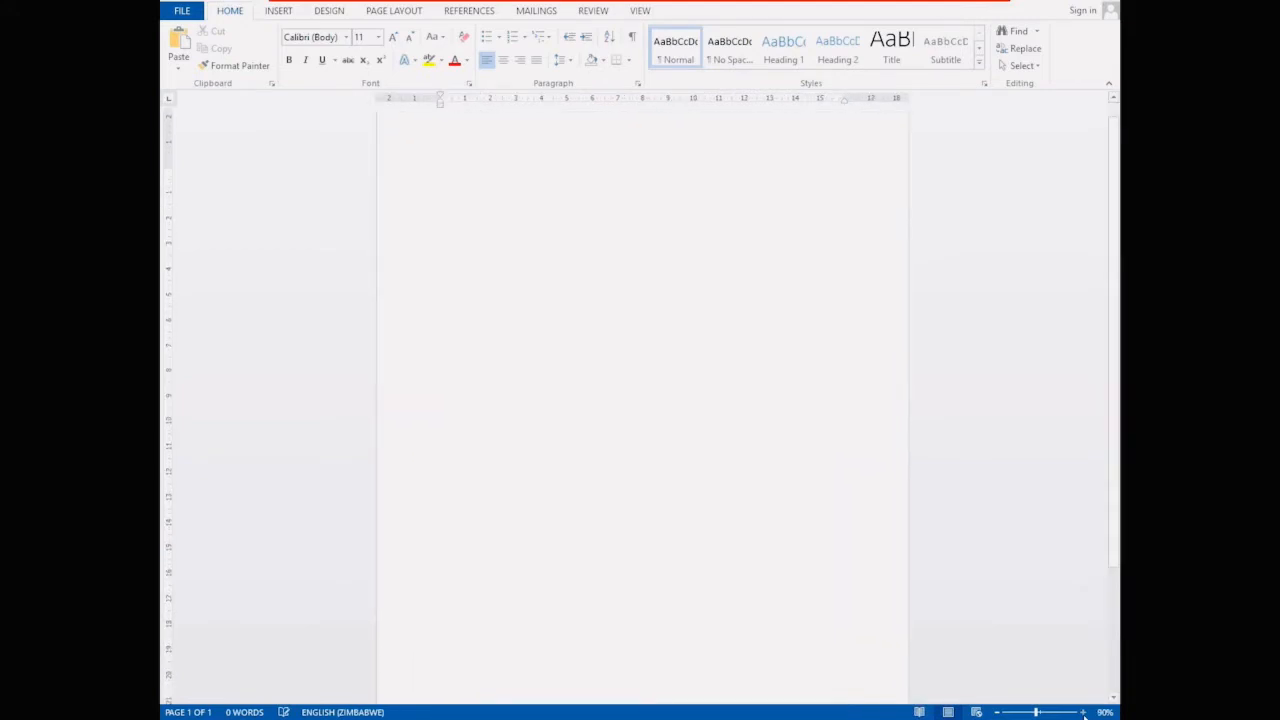
click(1083, 712)
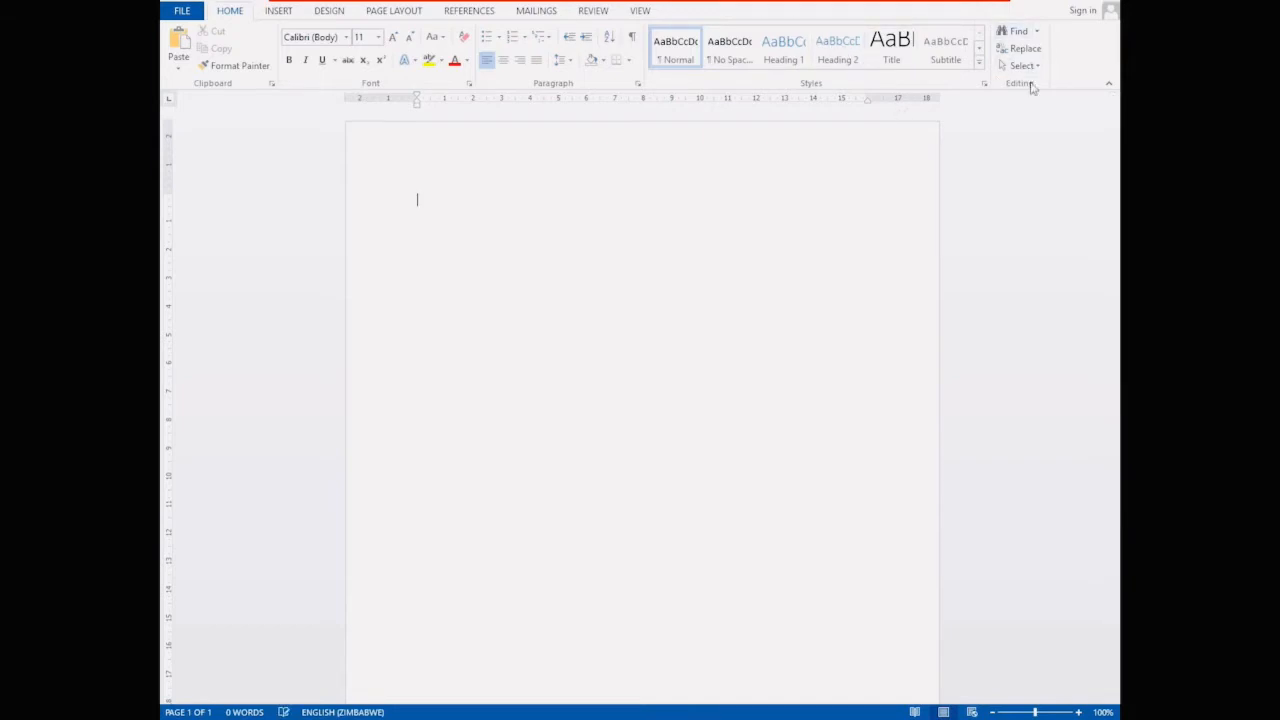
Step: Look through the Insert, Design, Layout and References tabs, ending on Mailings
click(280, 12)
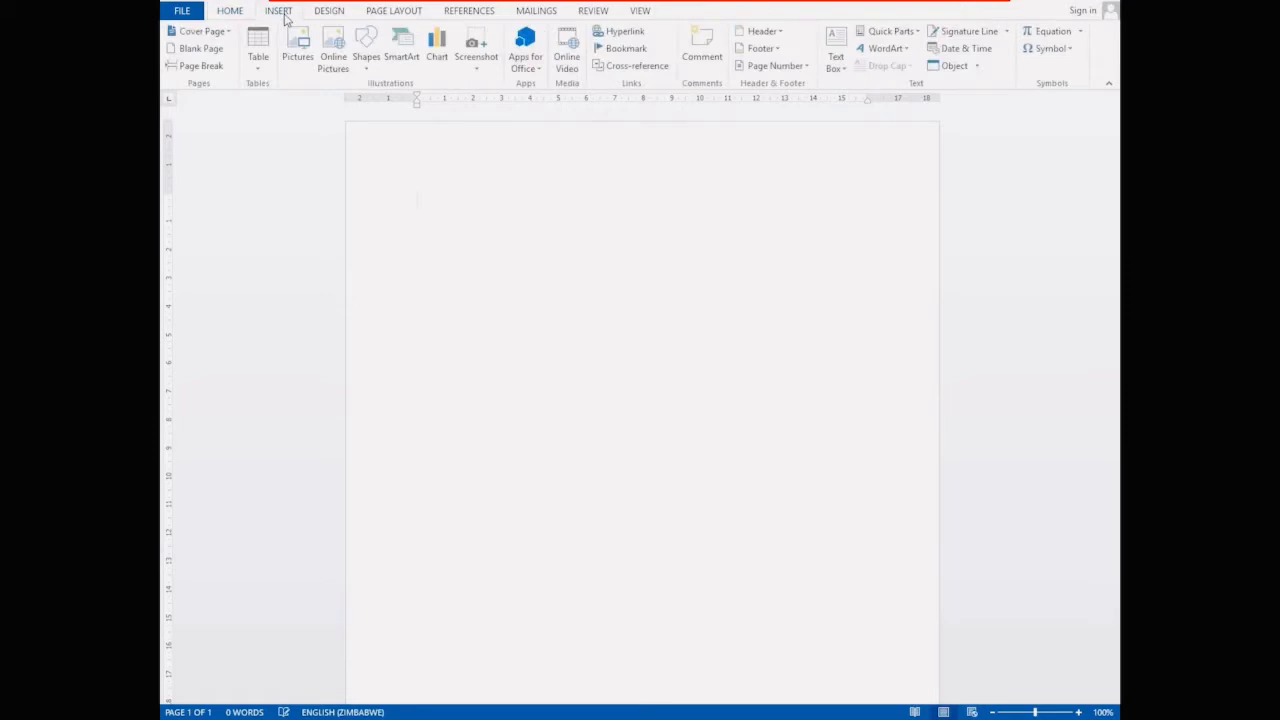
click(337, 14)
click(388, 20)
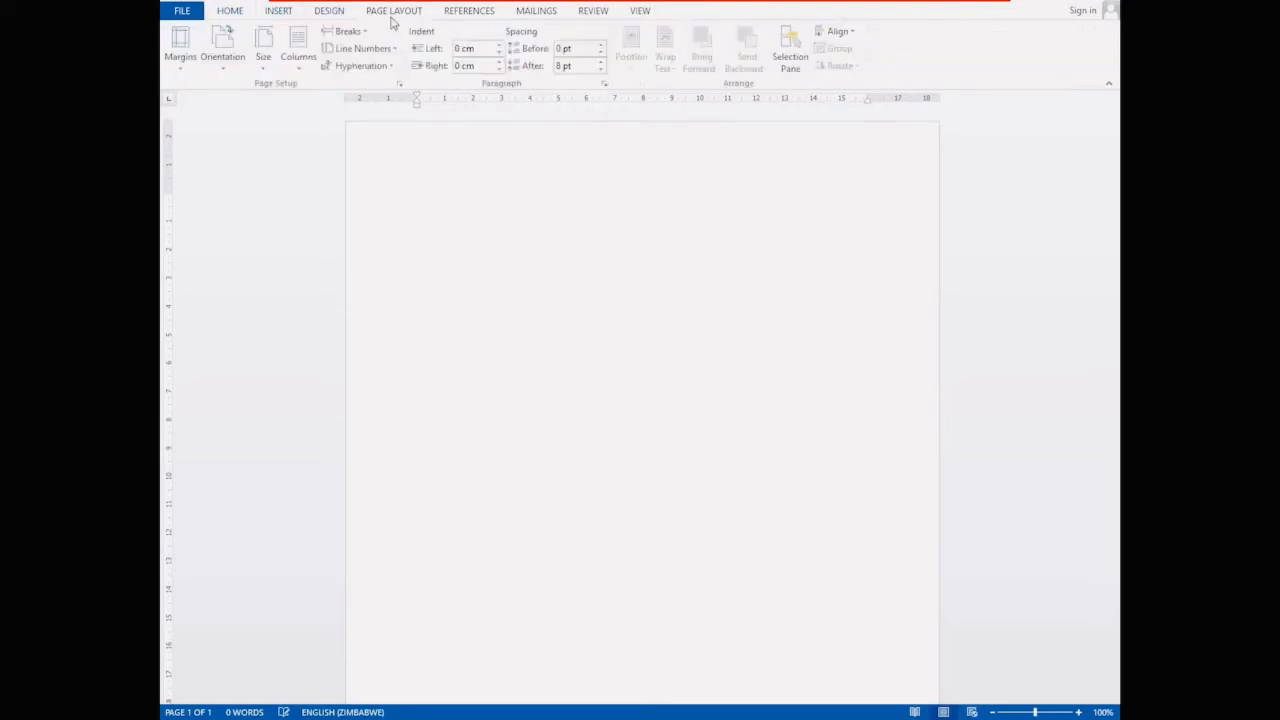
click(462, 13)
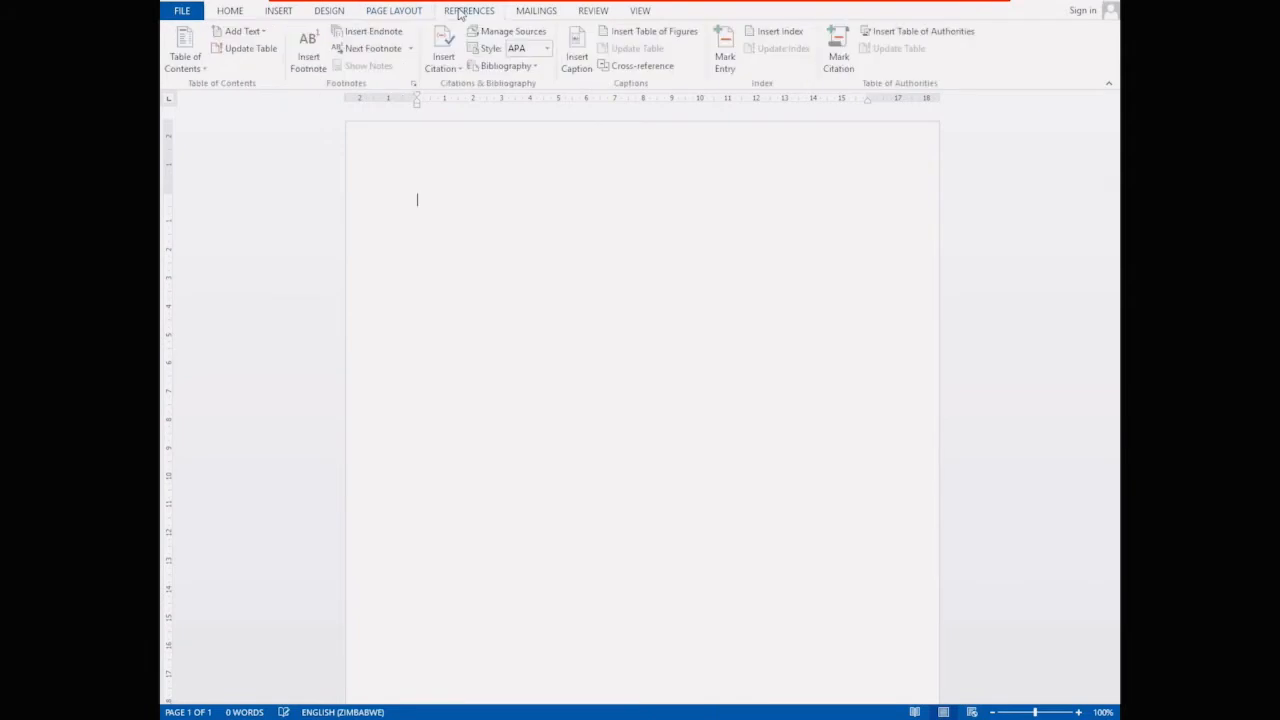
click(542, 13)
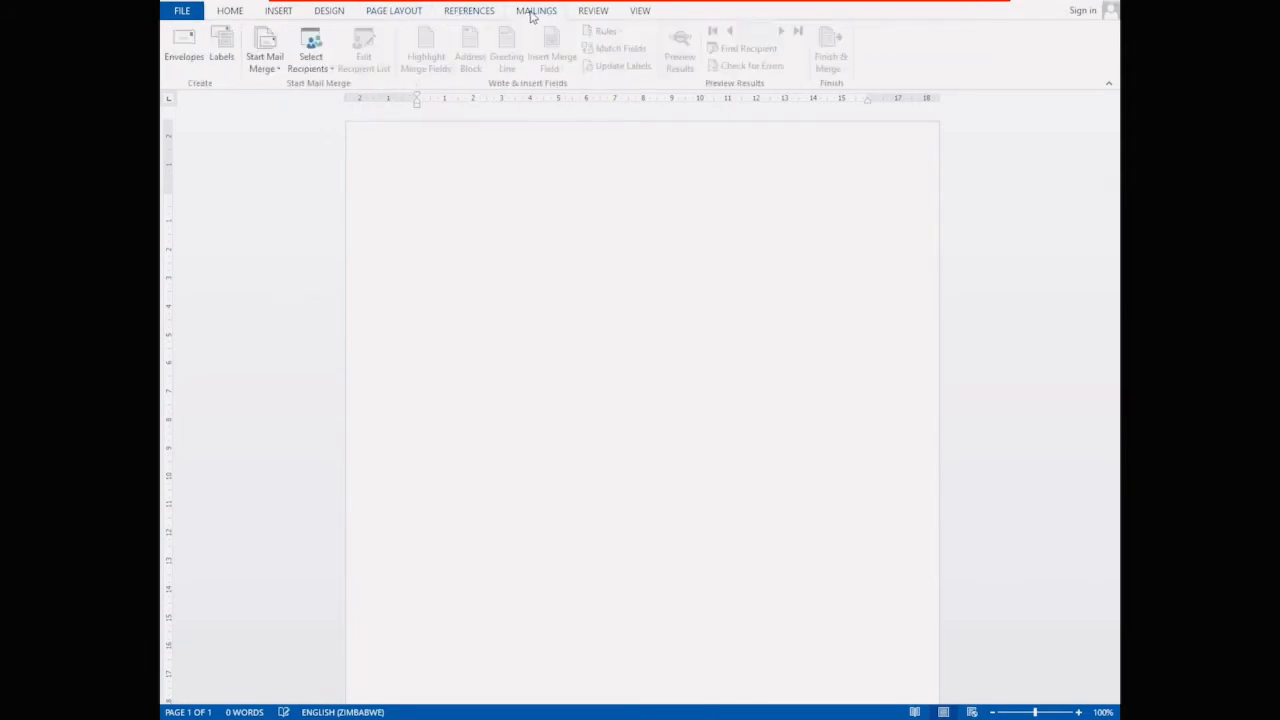
Step: Start a Letters mail merge and choose Type a New List for recipients
click(280, 72)
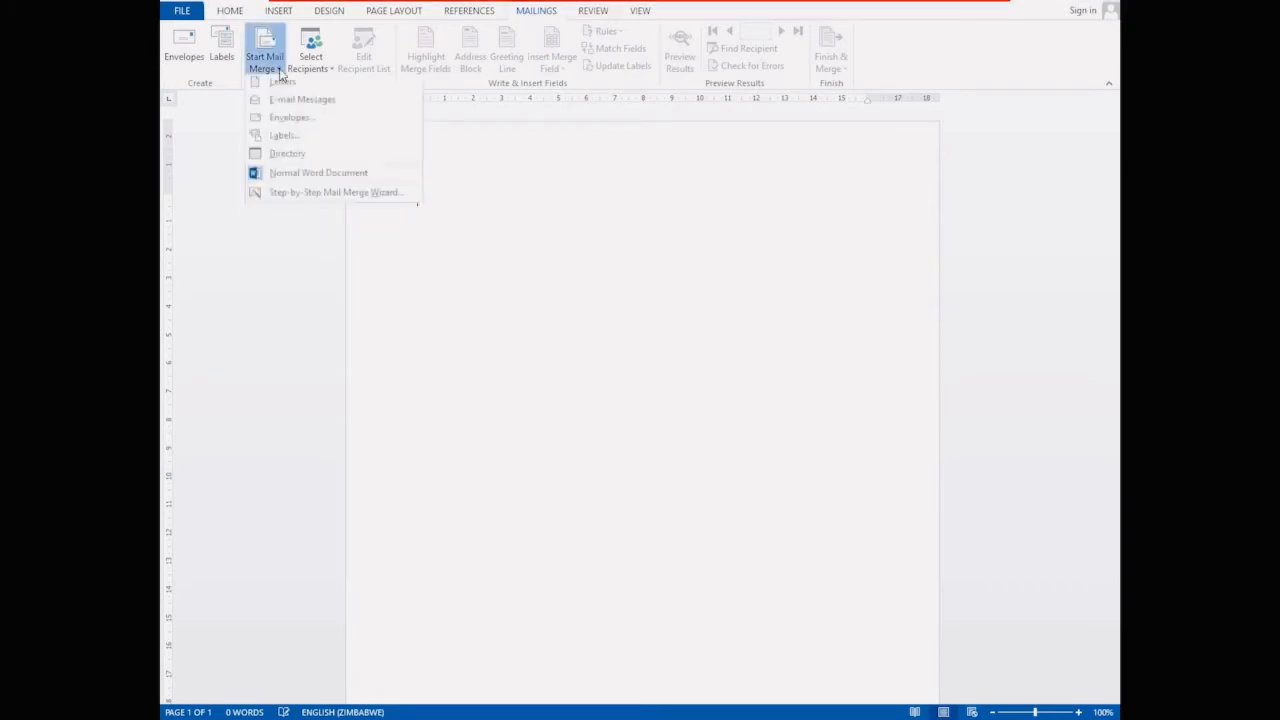
click(281, 84)
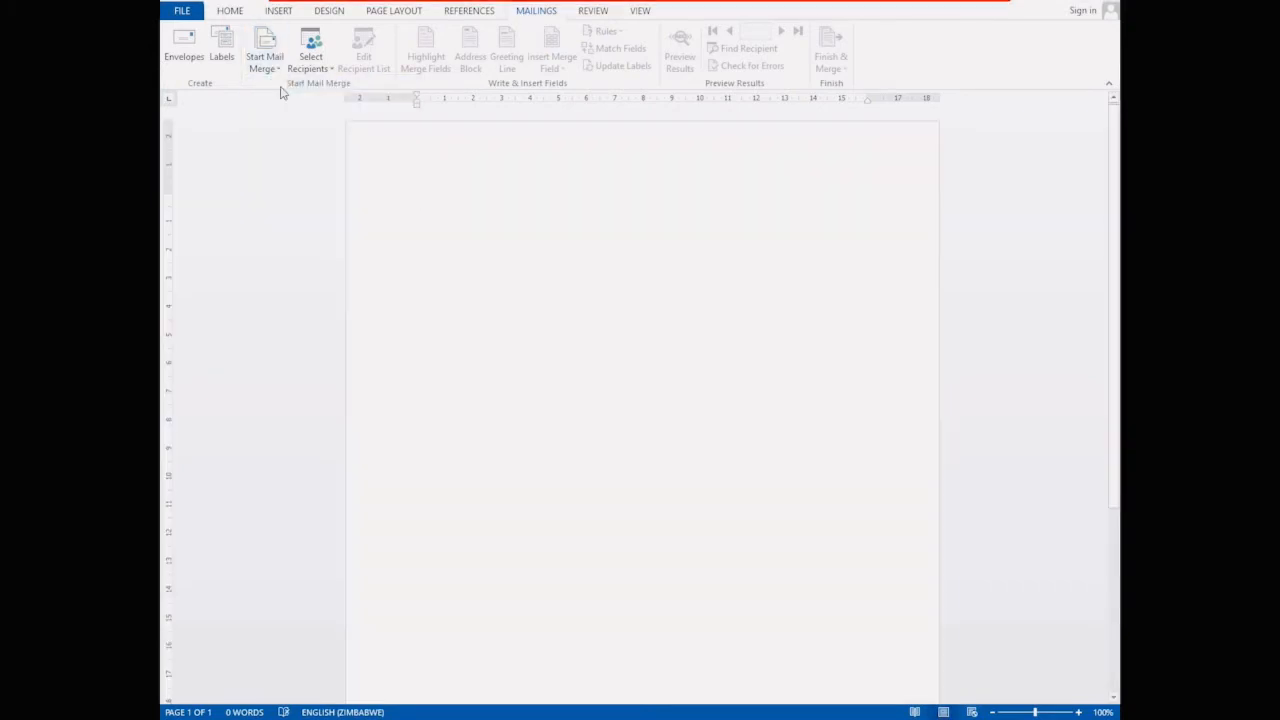
click(329, 70)
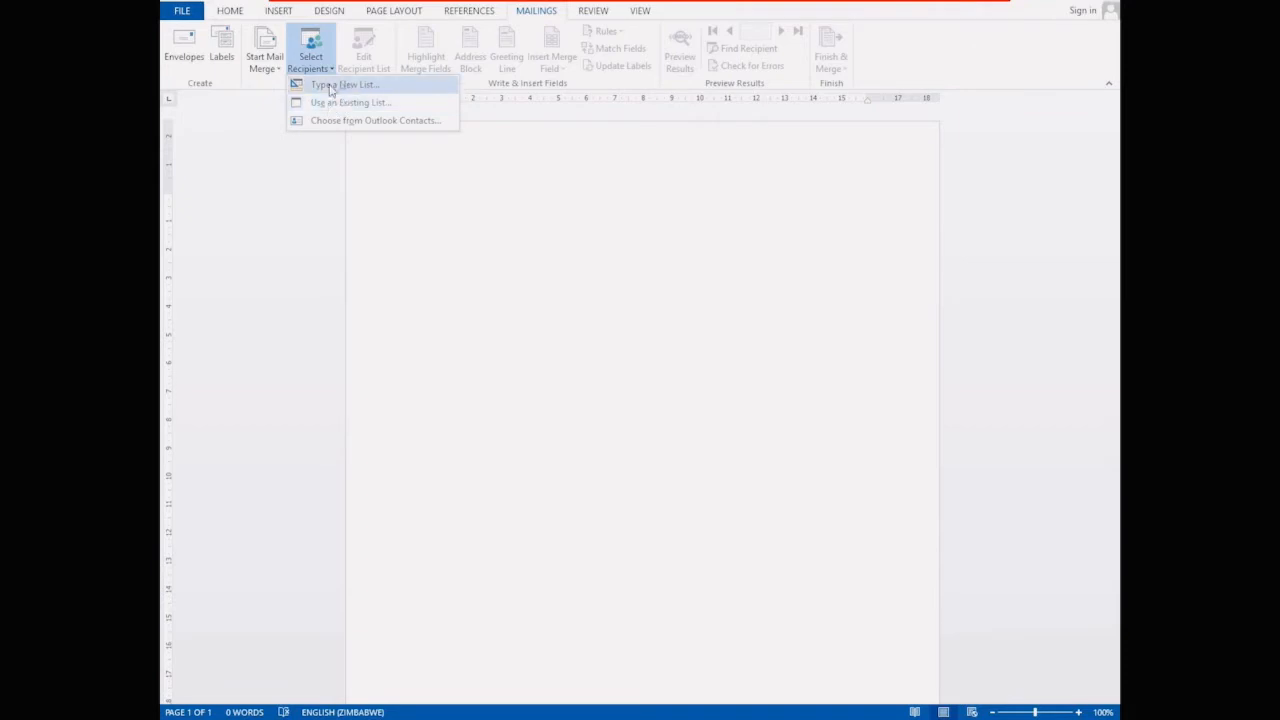
click(335, 86)
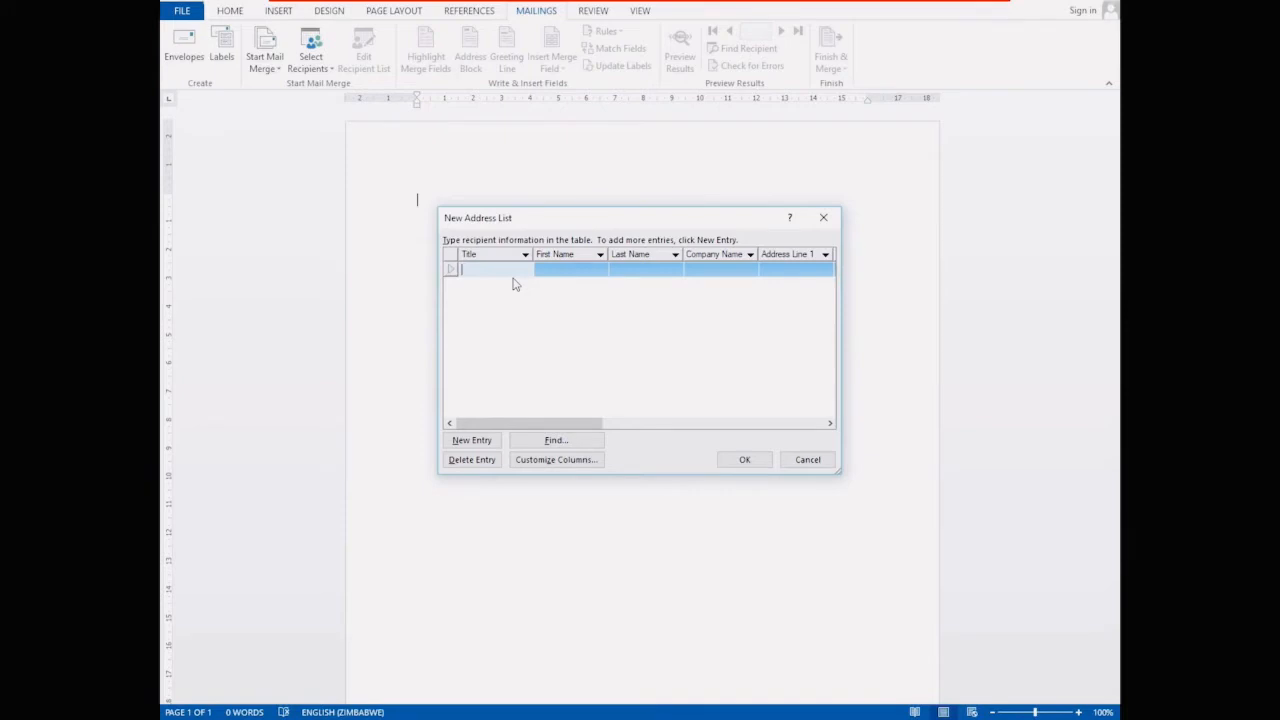
Step: Enter the first recipient's title, first name and last name
text(Mr)
click(571, 268)
text(Mwiko)
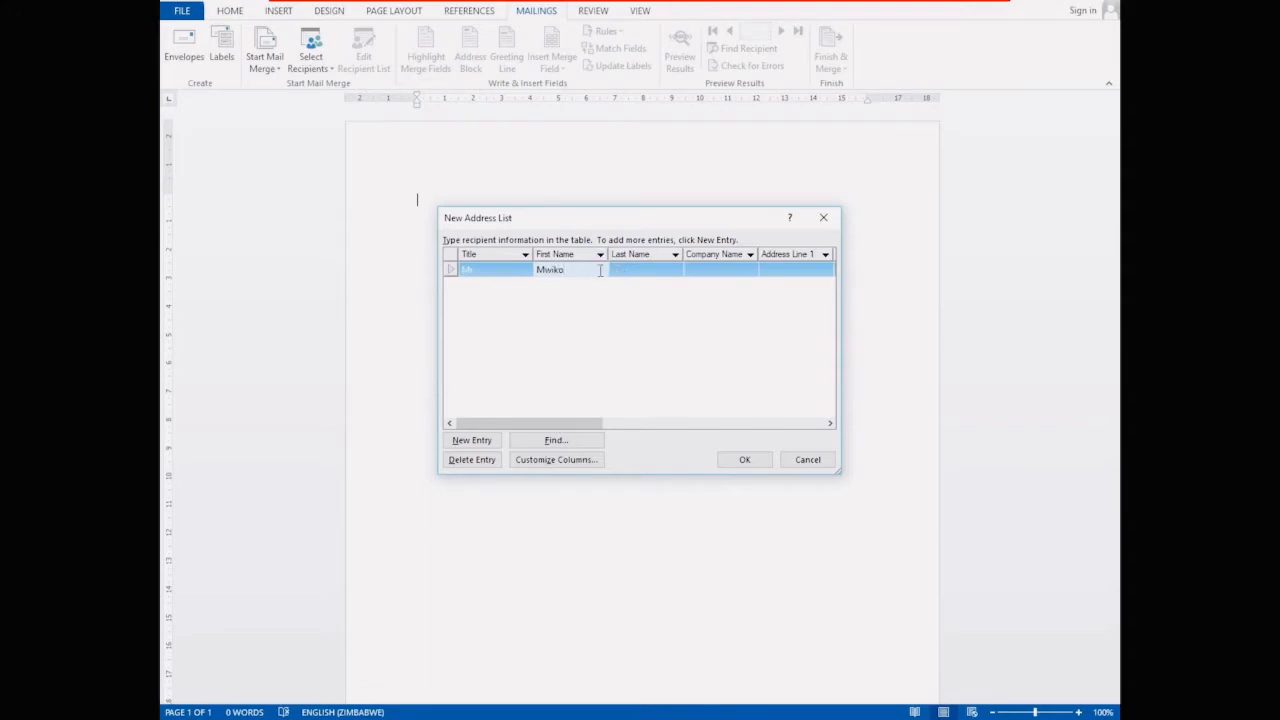
key(BackSpace)
key(BackSpace)
key(BackSpace)
key(BackSpace)
key(BackSpace)
text(Liam)
click(646, 274)
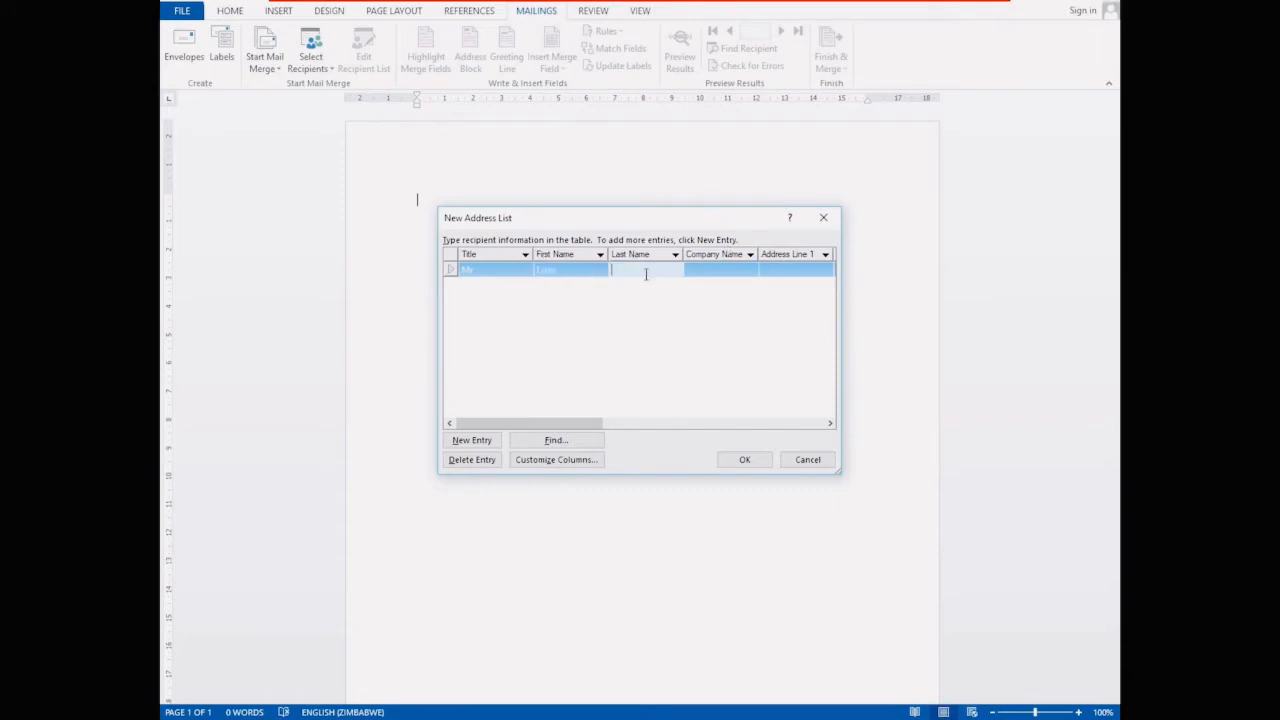
text(Mwiko)
Step: Type the first recipient's Address Line 1
click(788, 269)
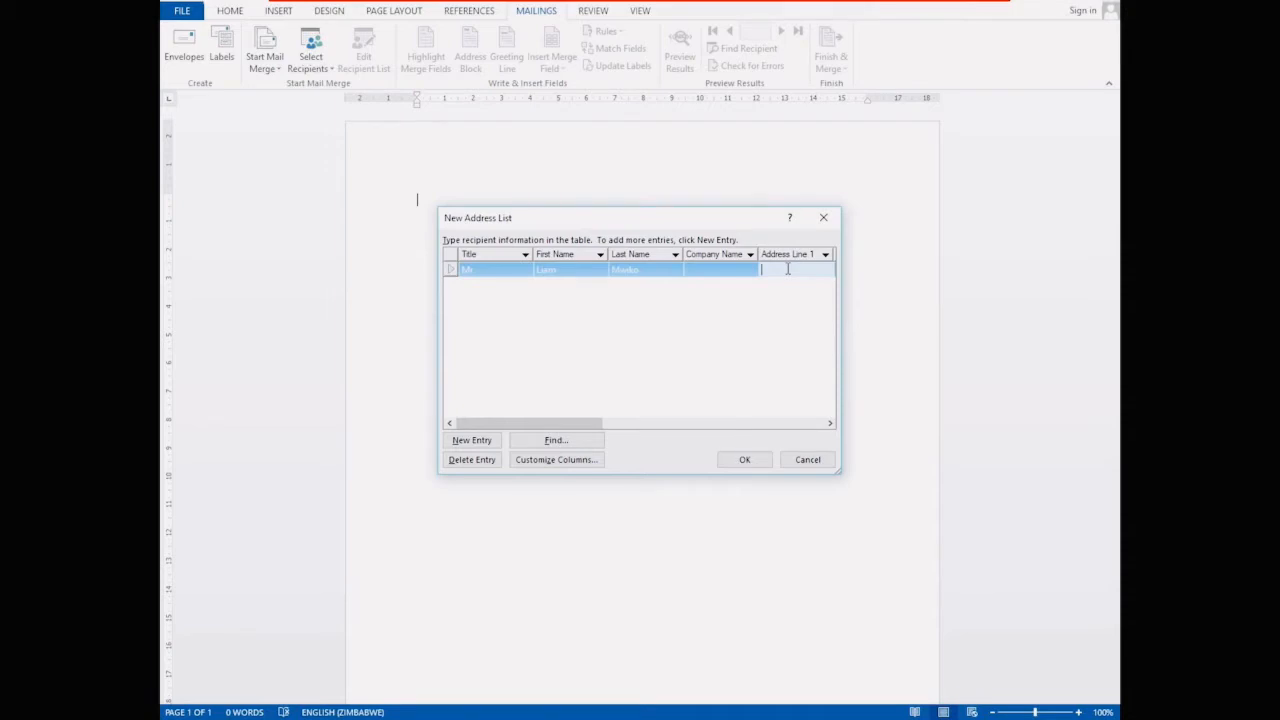
text(Stage 3 Chilenje)
click(830, 423)
click(830, 424)
click(830, 424)
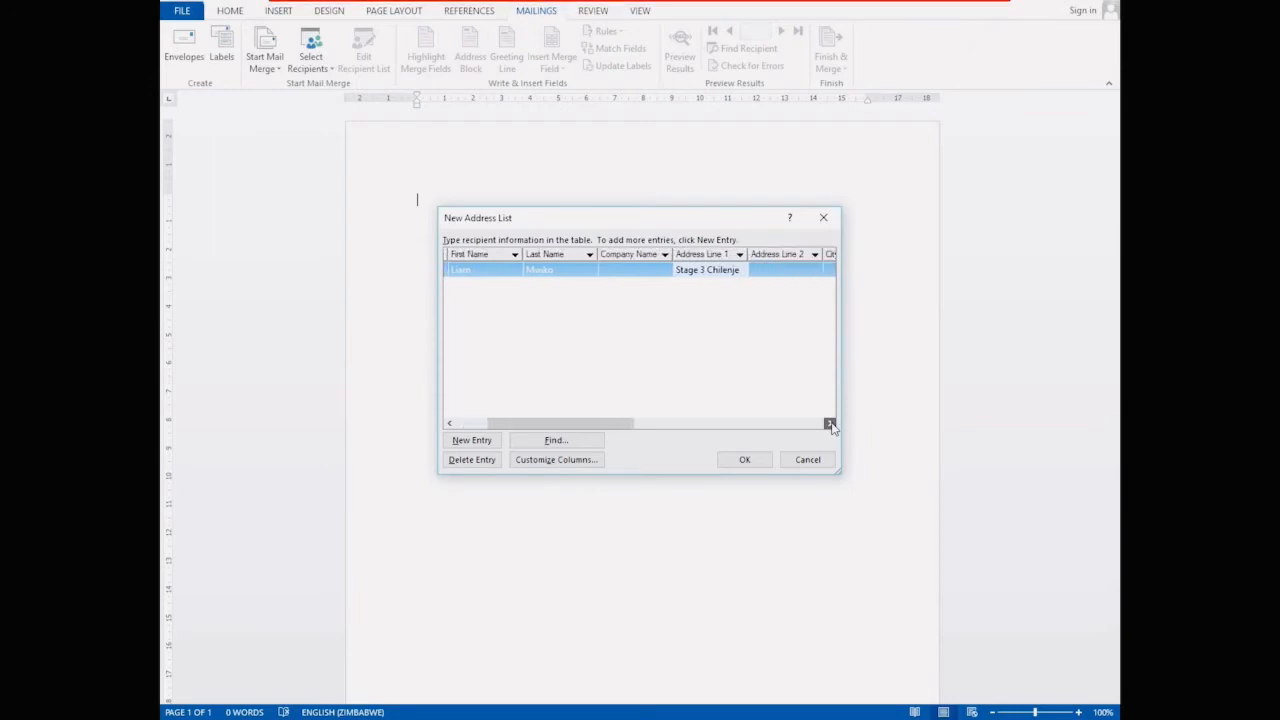
click(830, 424)
click(830, 424)
click(830, 424)
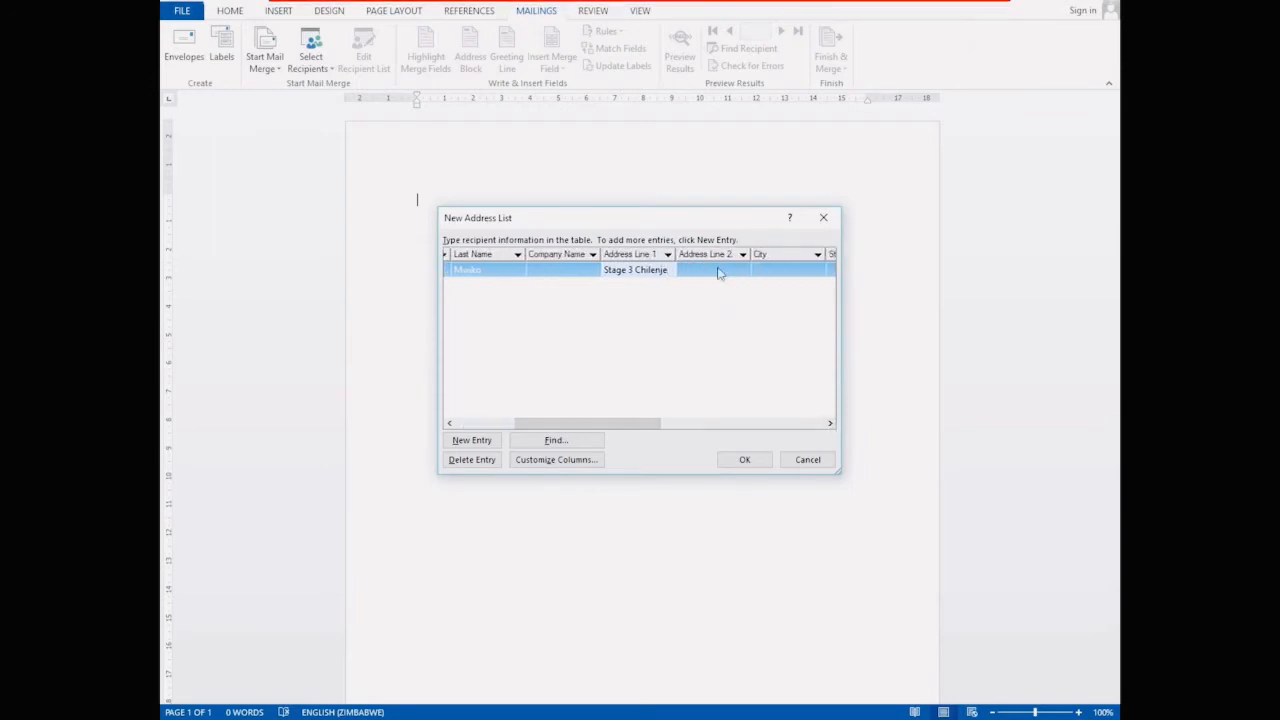
Step: Enter the first recipient's Address Line 2 and open Customize Columns
click(718, 269)
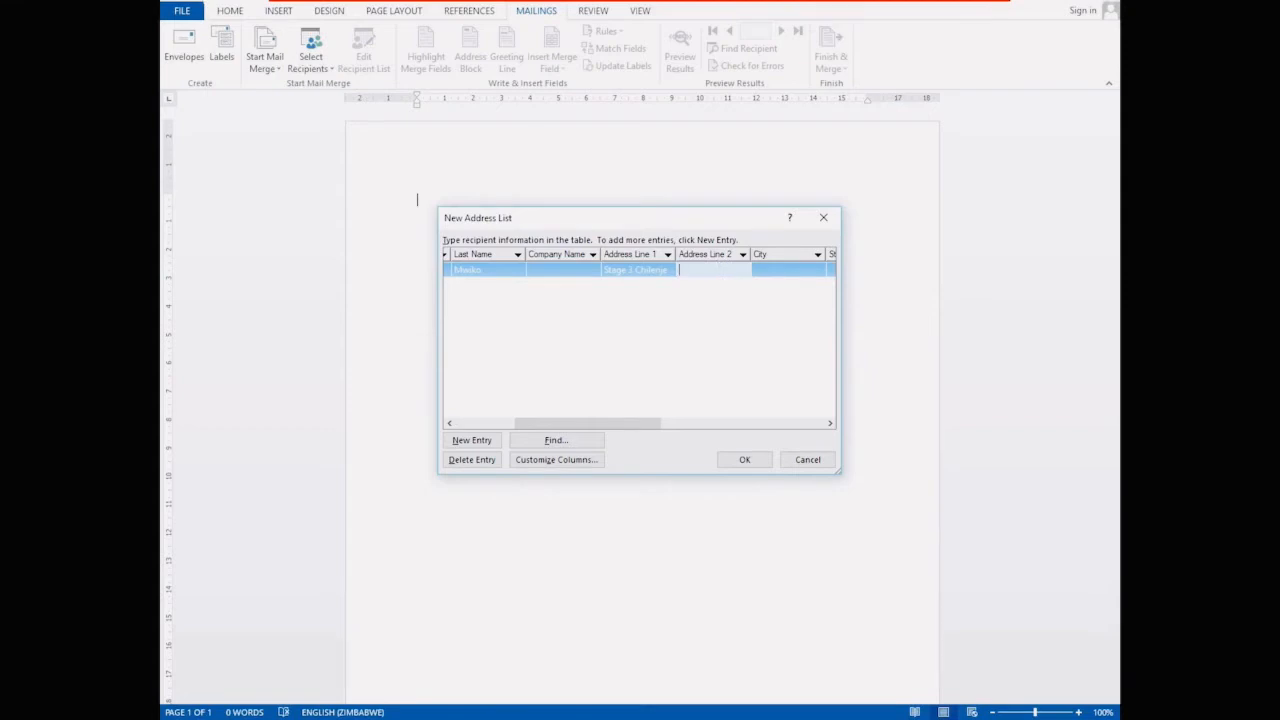
text(Kabungwe Road)
click(831, 424)
click(831, 424)
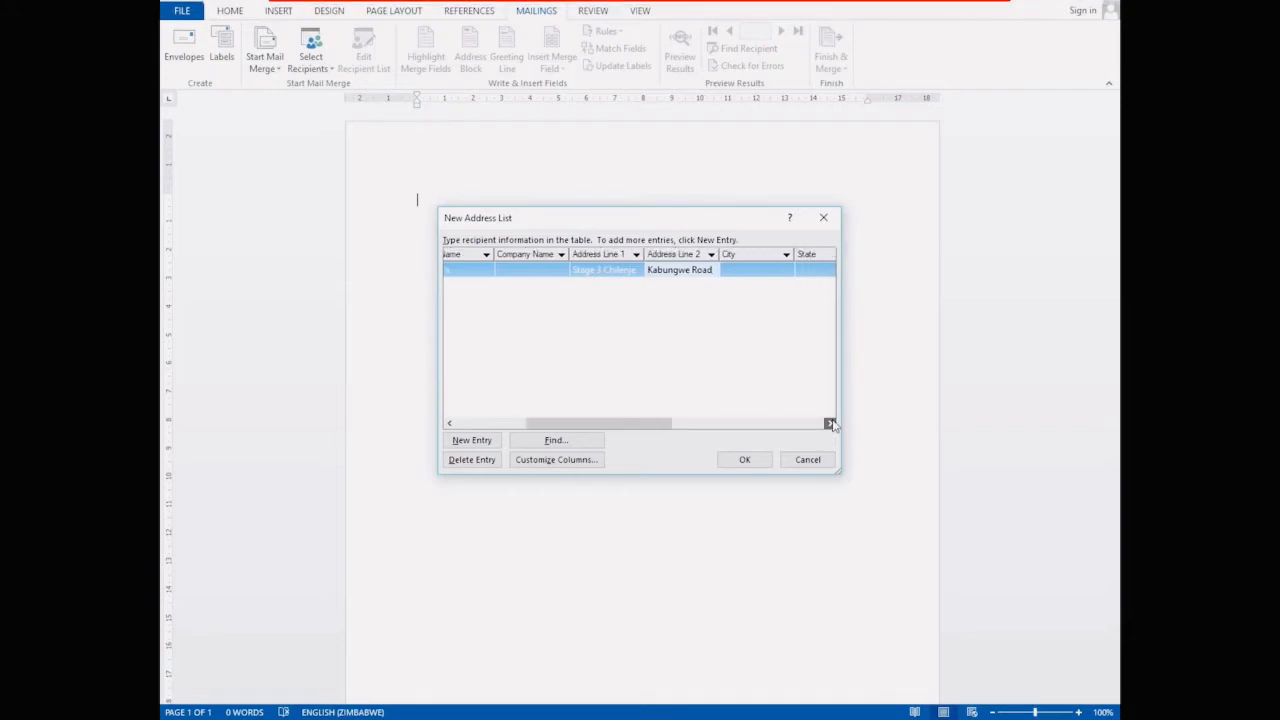
click(831, 424)
click(831, 424)
click(831, 424)
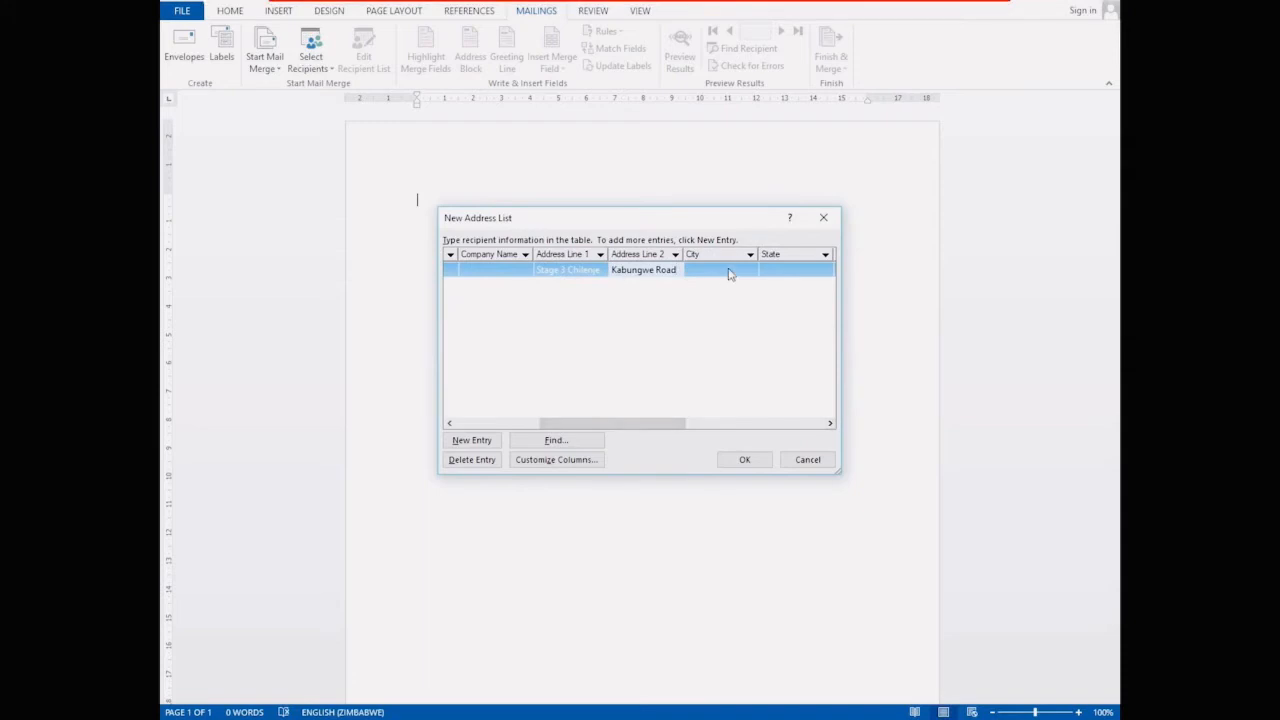
click(829, 424)
click(829, 424)
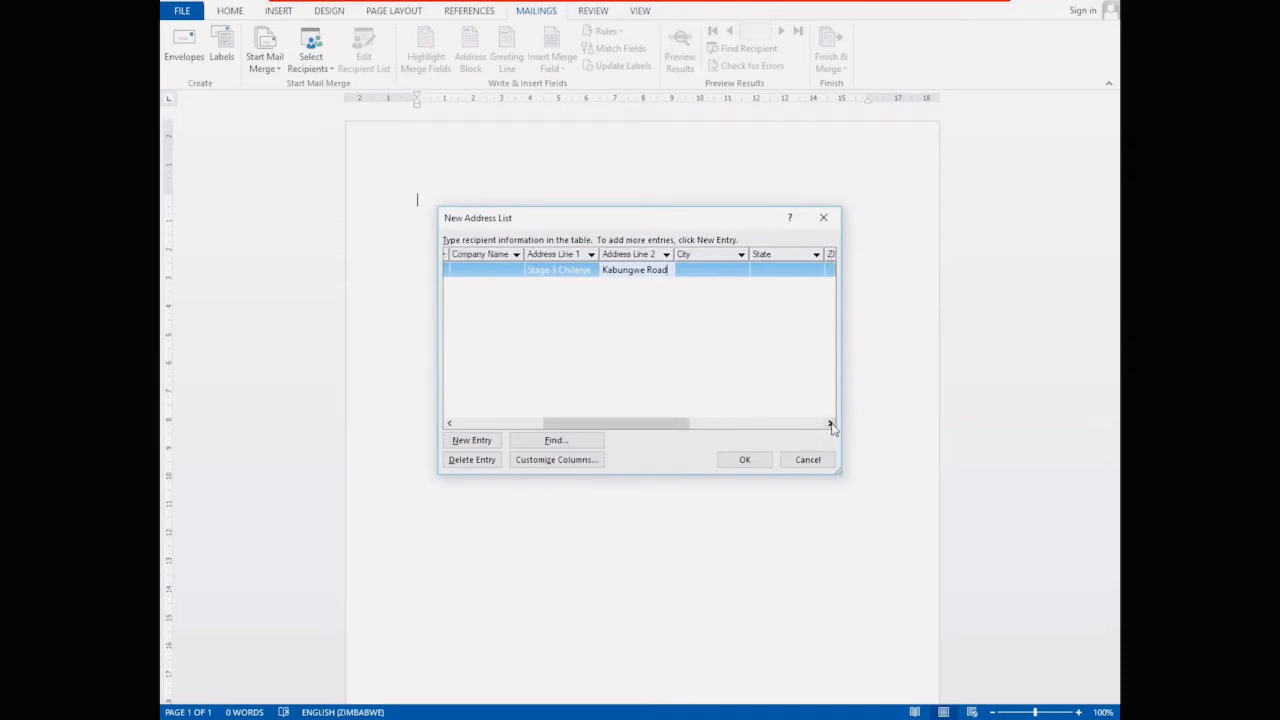
click(829, 424)
click(829, 424)
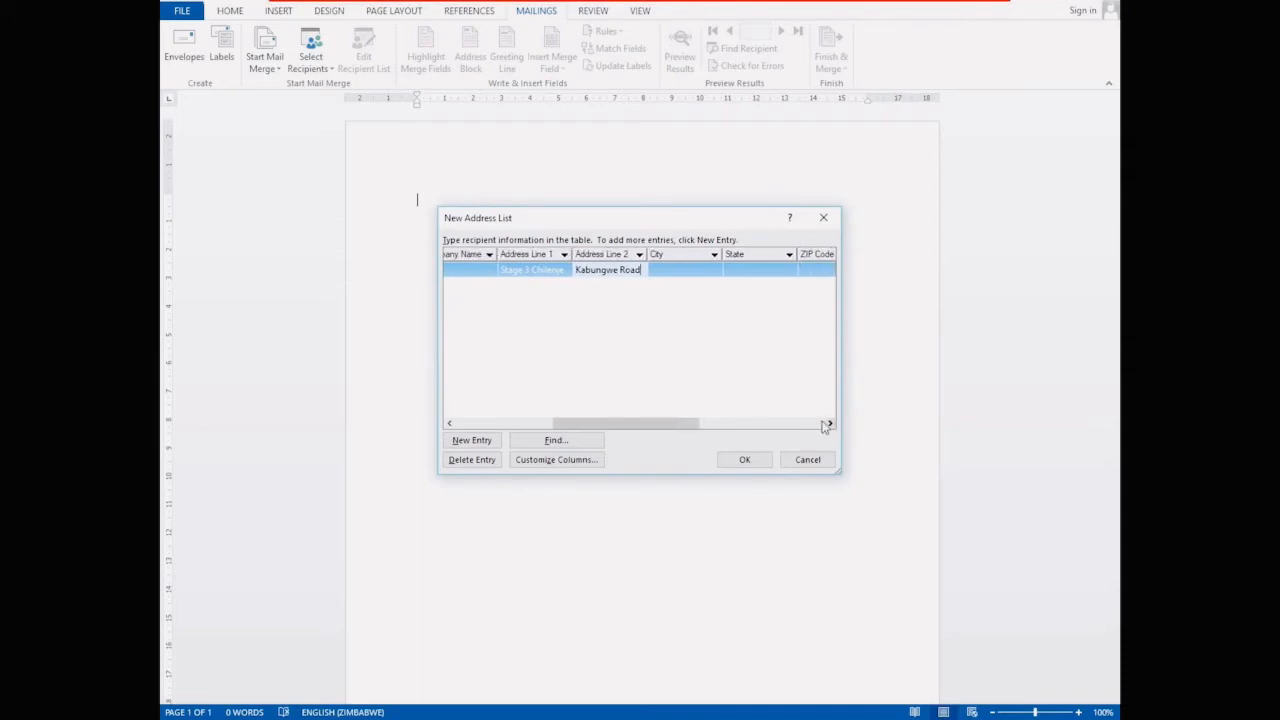
click(555, 460)
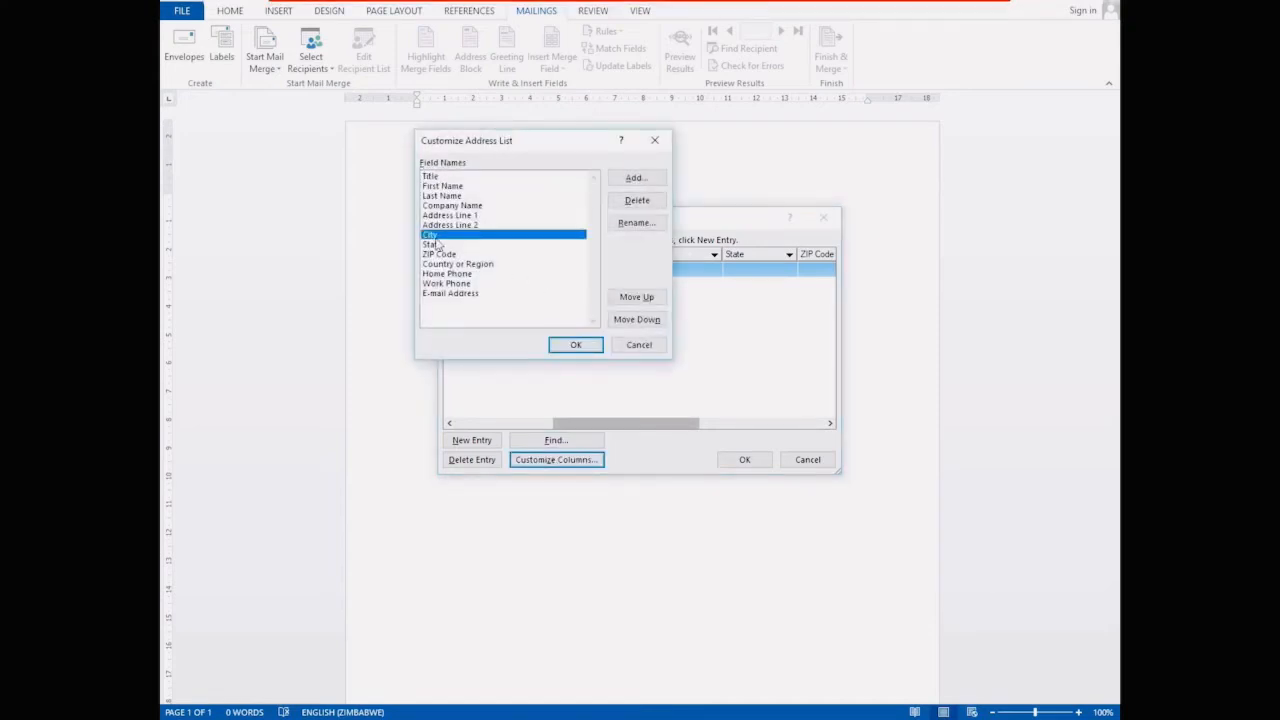
Step: Rename the City field to Amount and the State field to Date
click(637, 223)
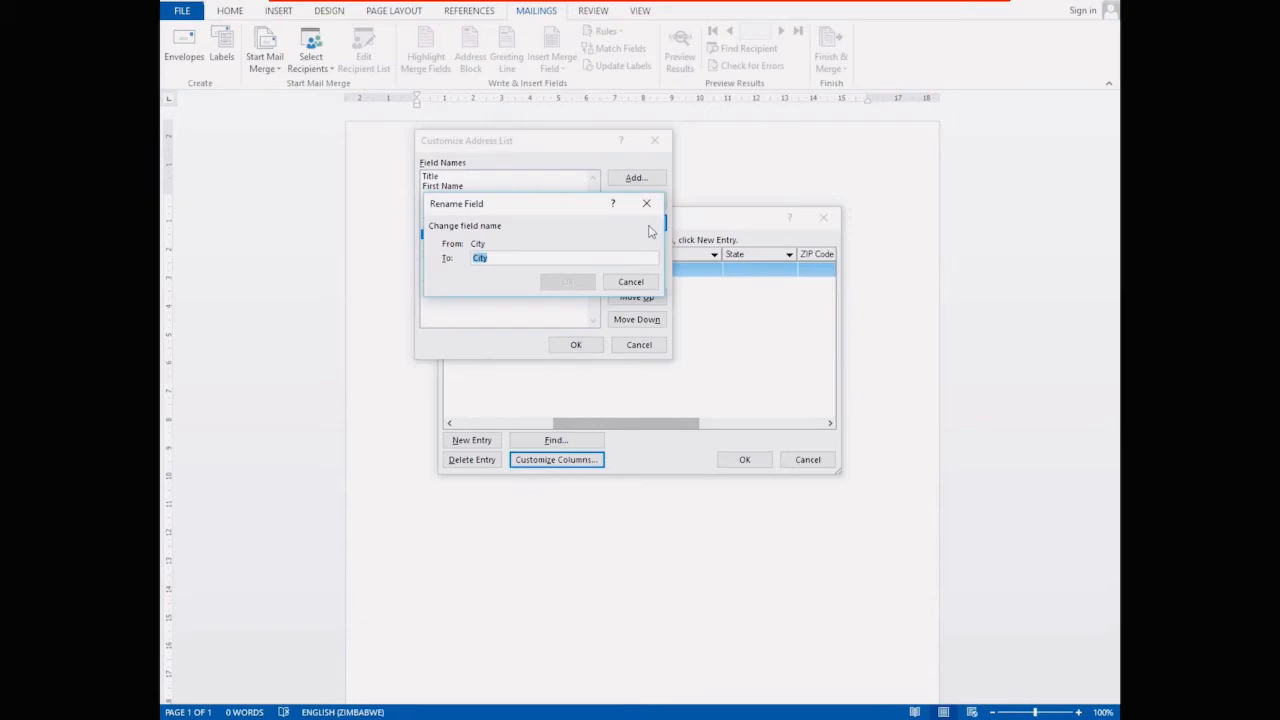
text(Amou)
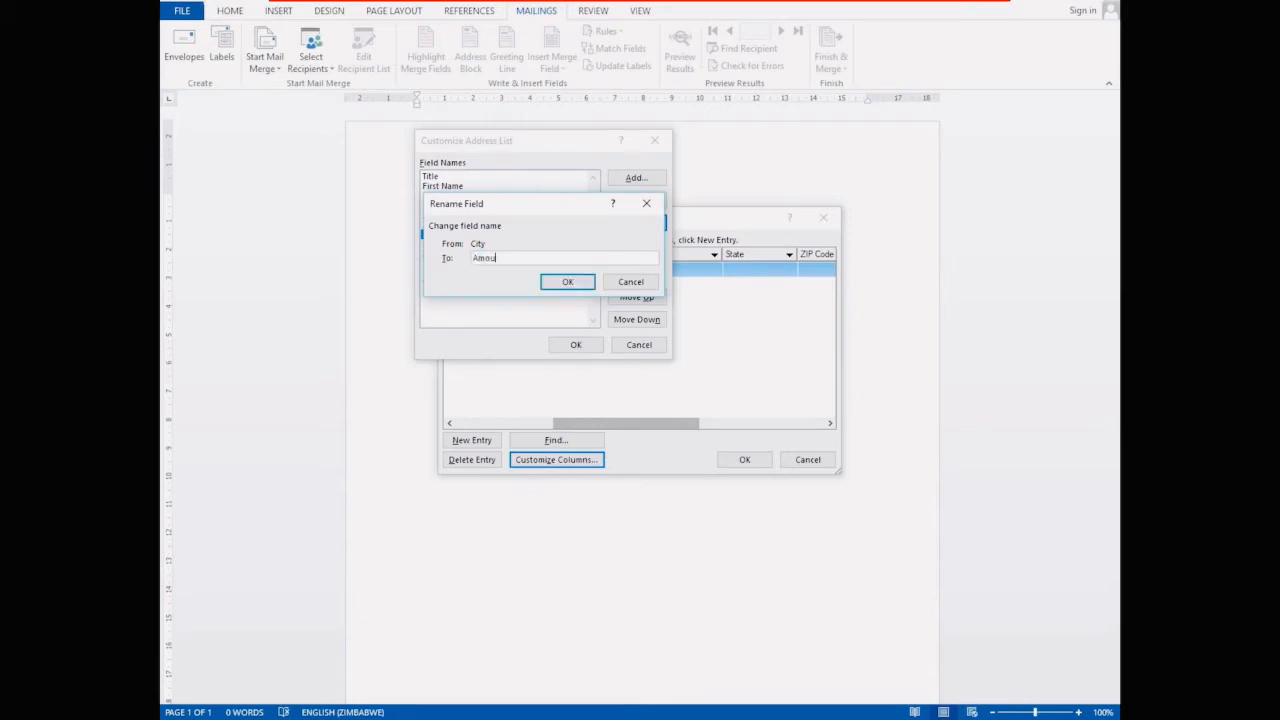
text(nt)
click(572, 284)
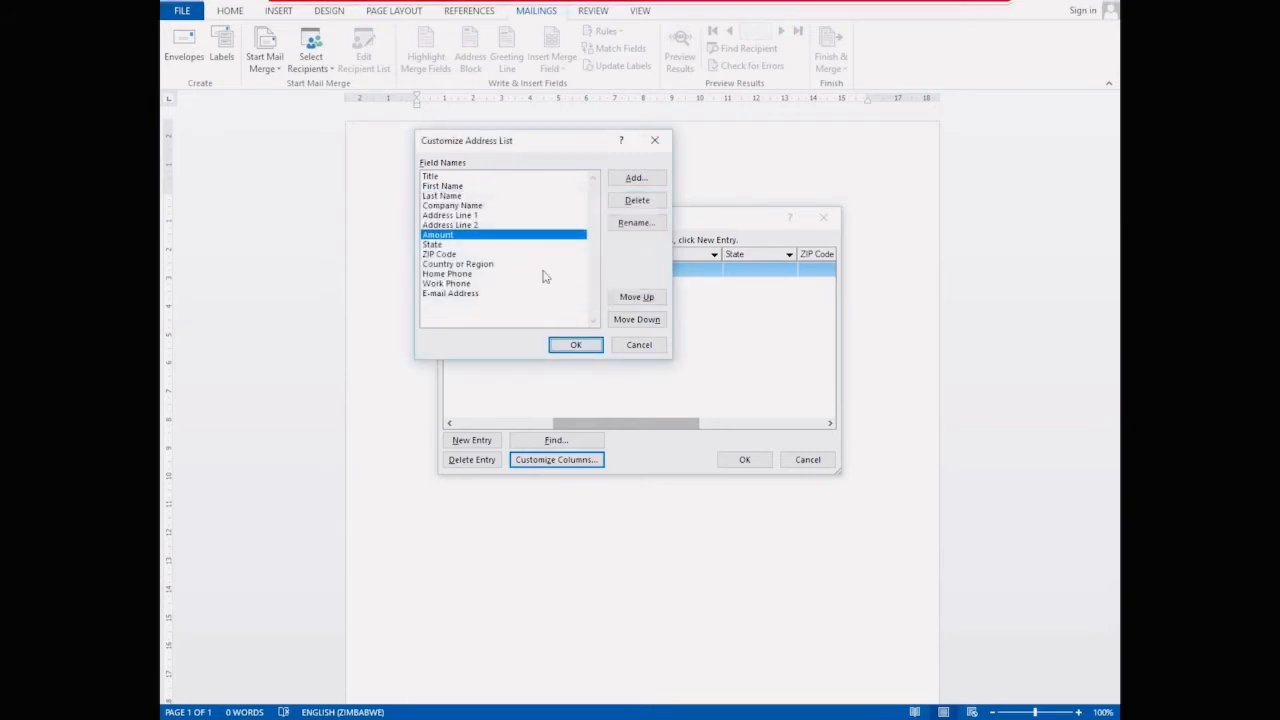
click(441, 246)
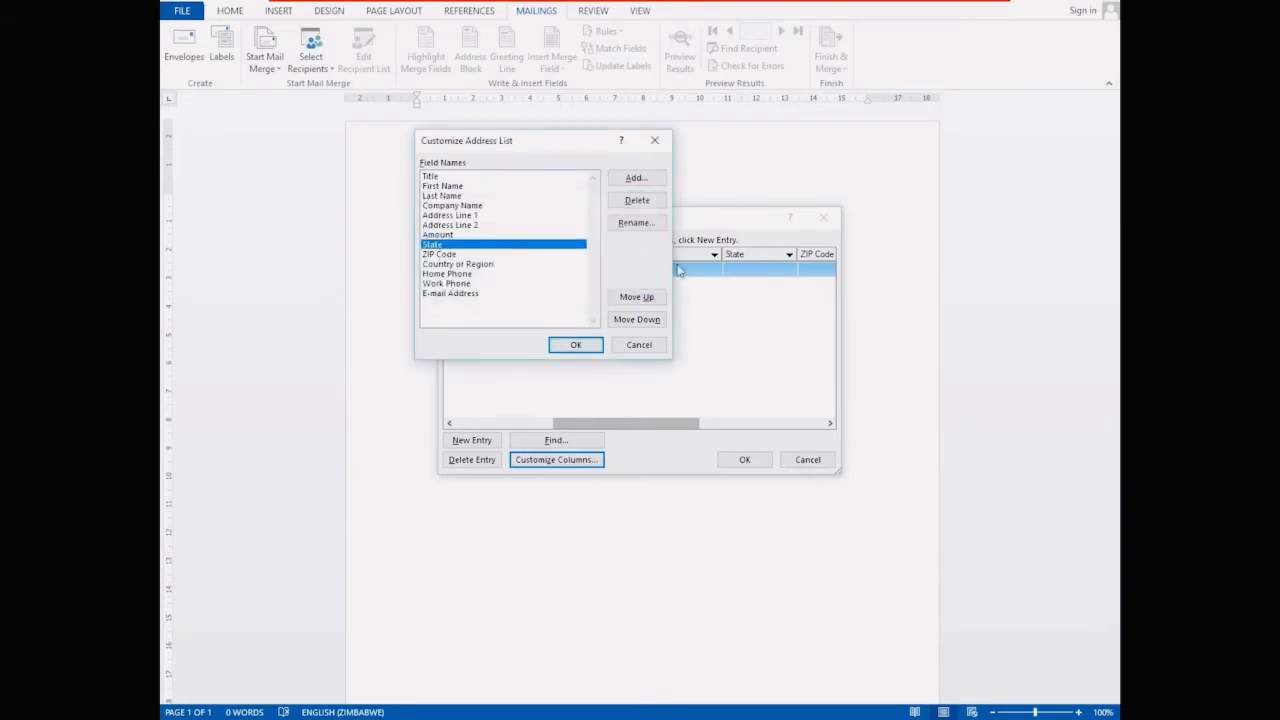
click(637, 223)
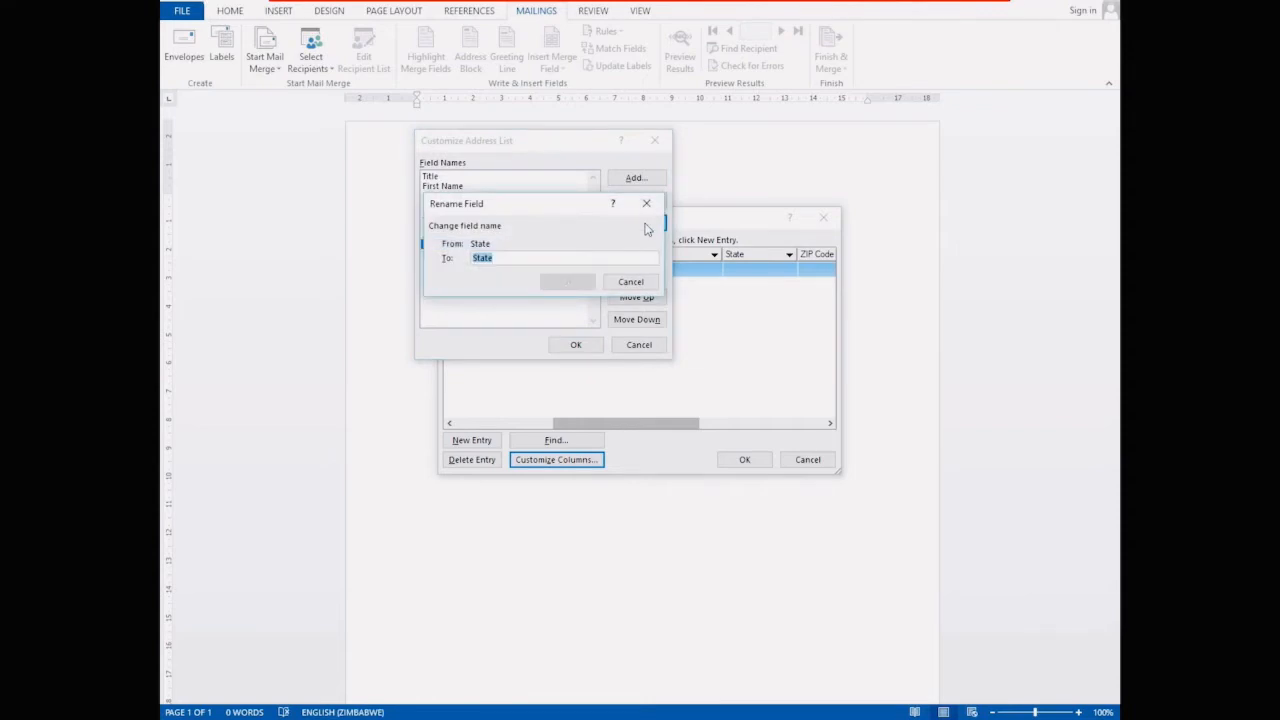
text(DA)
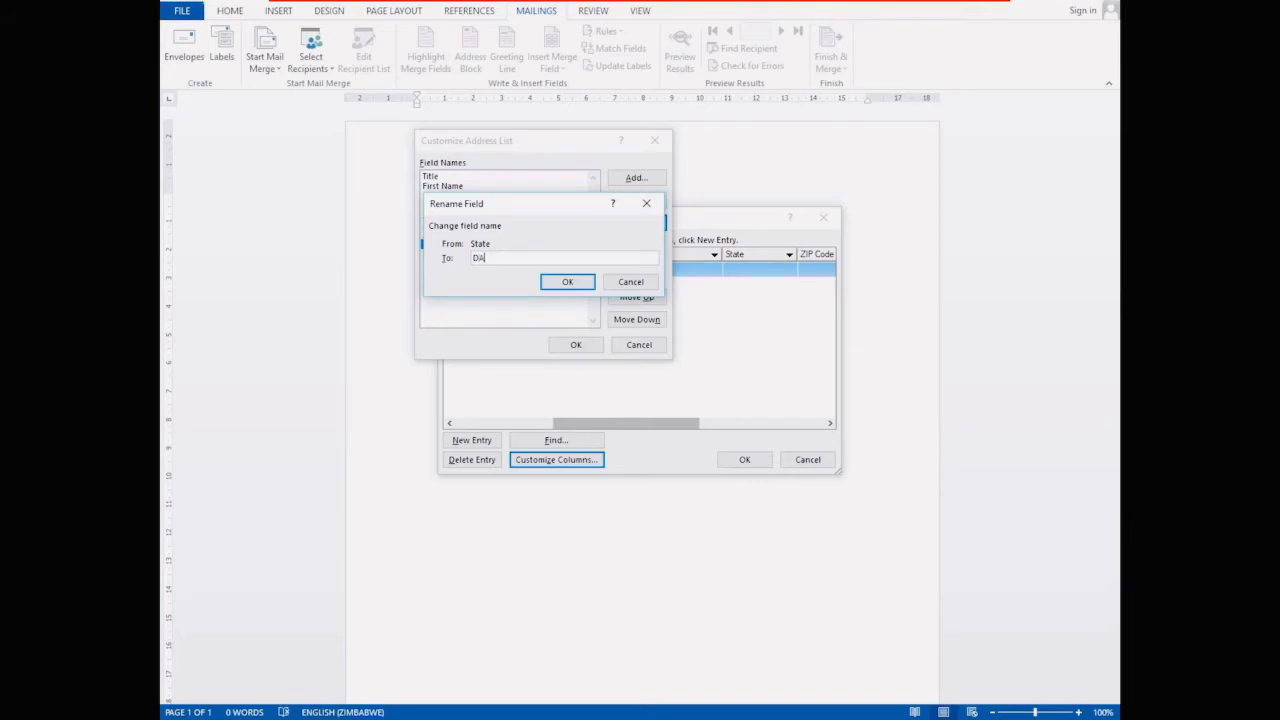
key(BackSpace)
text(ate)
click(580, 282)
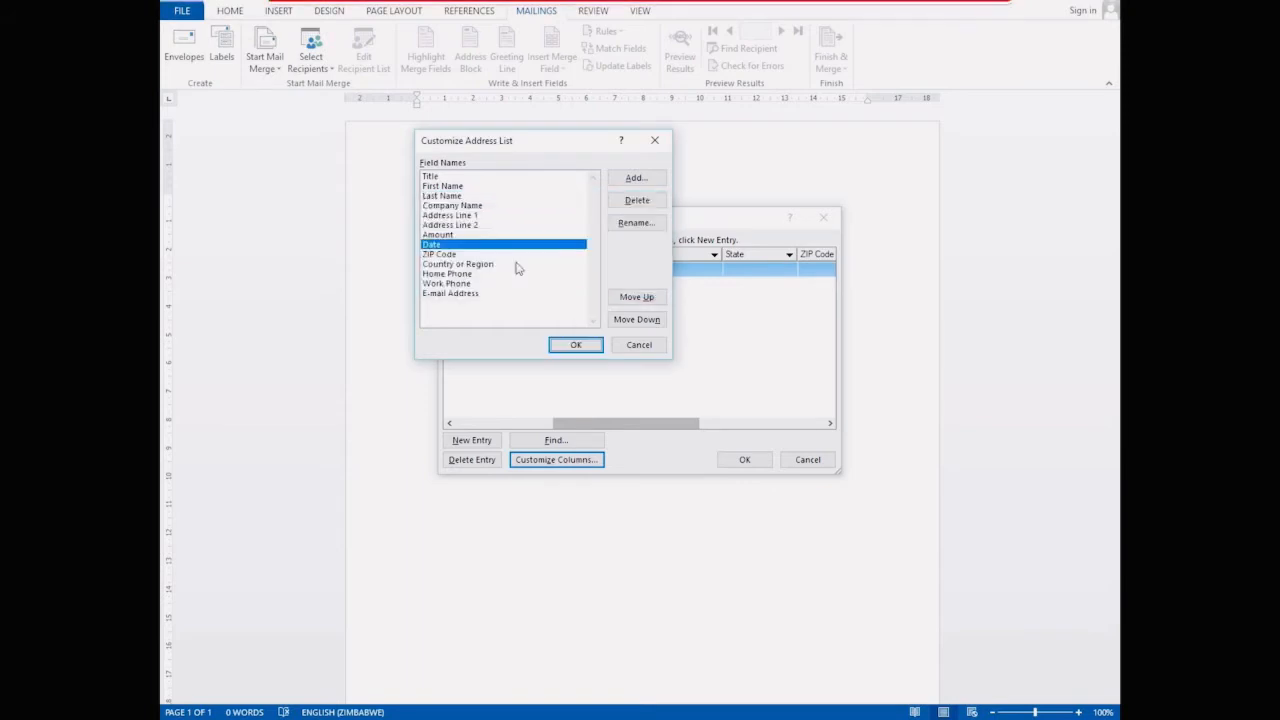
Step: Rename ZIP Code to Acount Number and accept the column changes
click(441, 256)
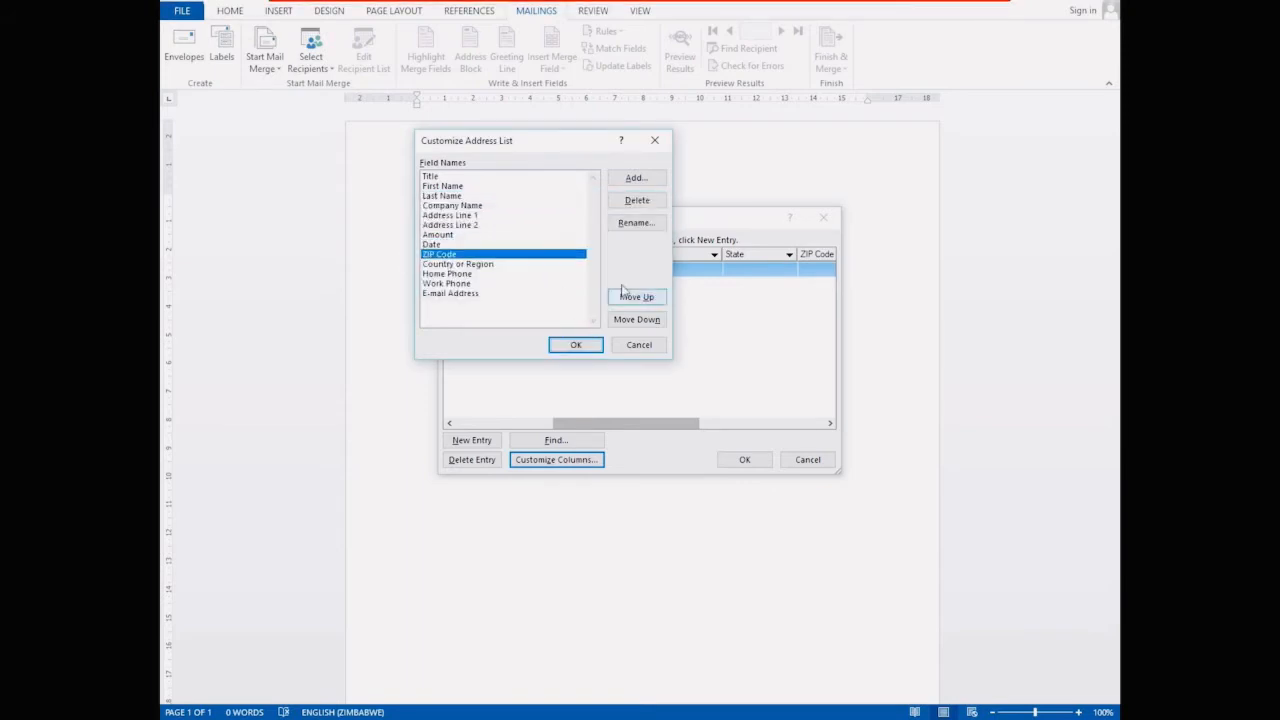
click(636, 224)
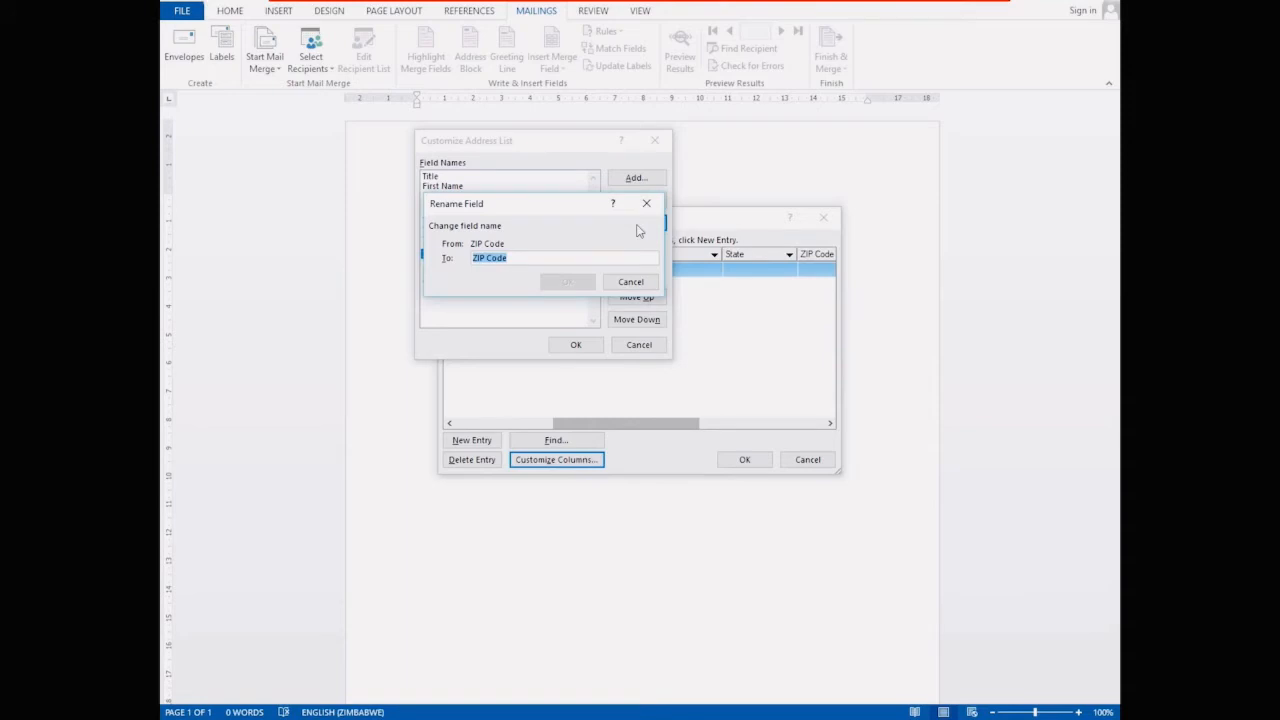
text(Ac)
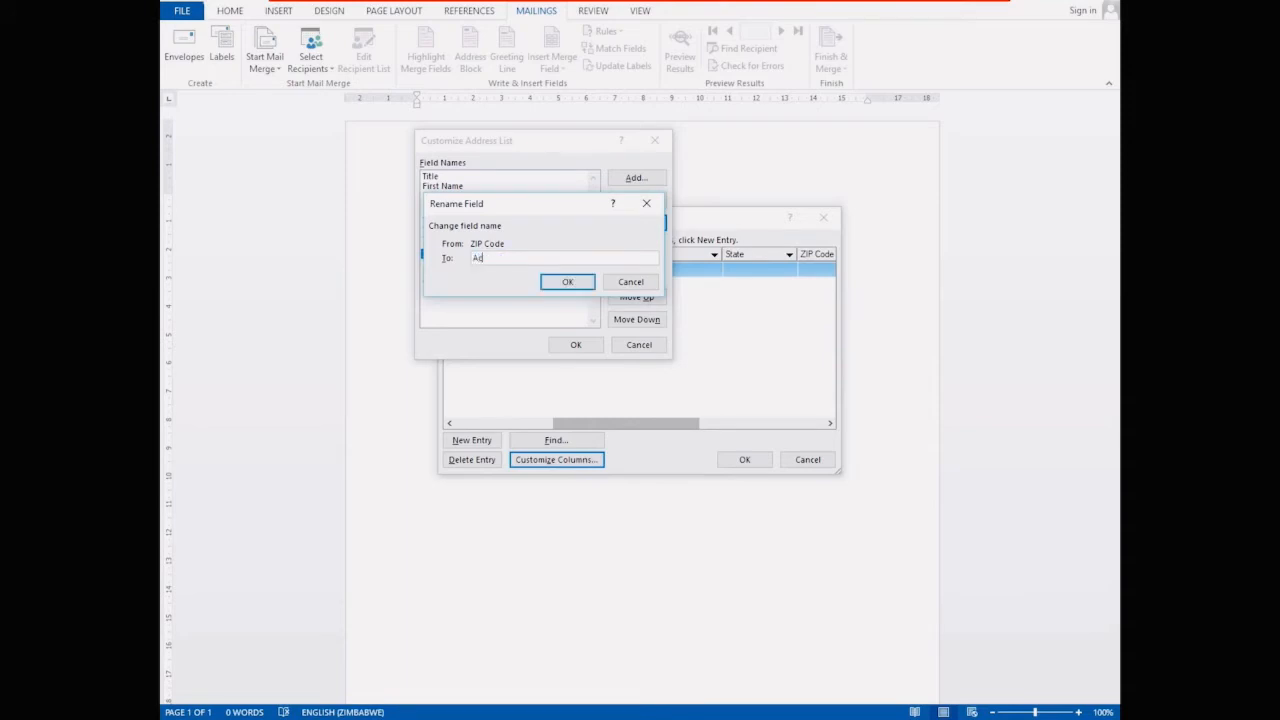
text(ount Number)
click(567, 282)
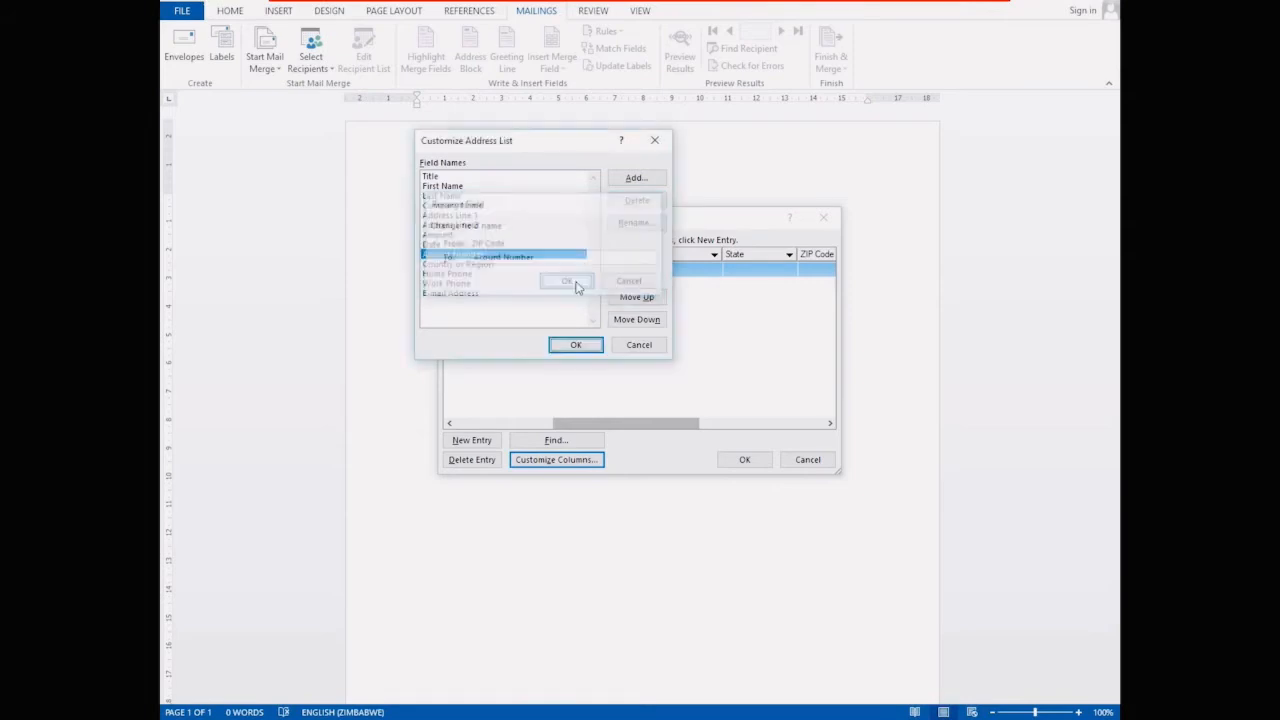
click(565, 345)
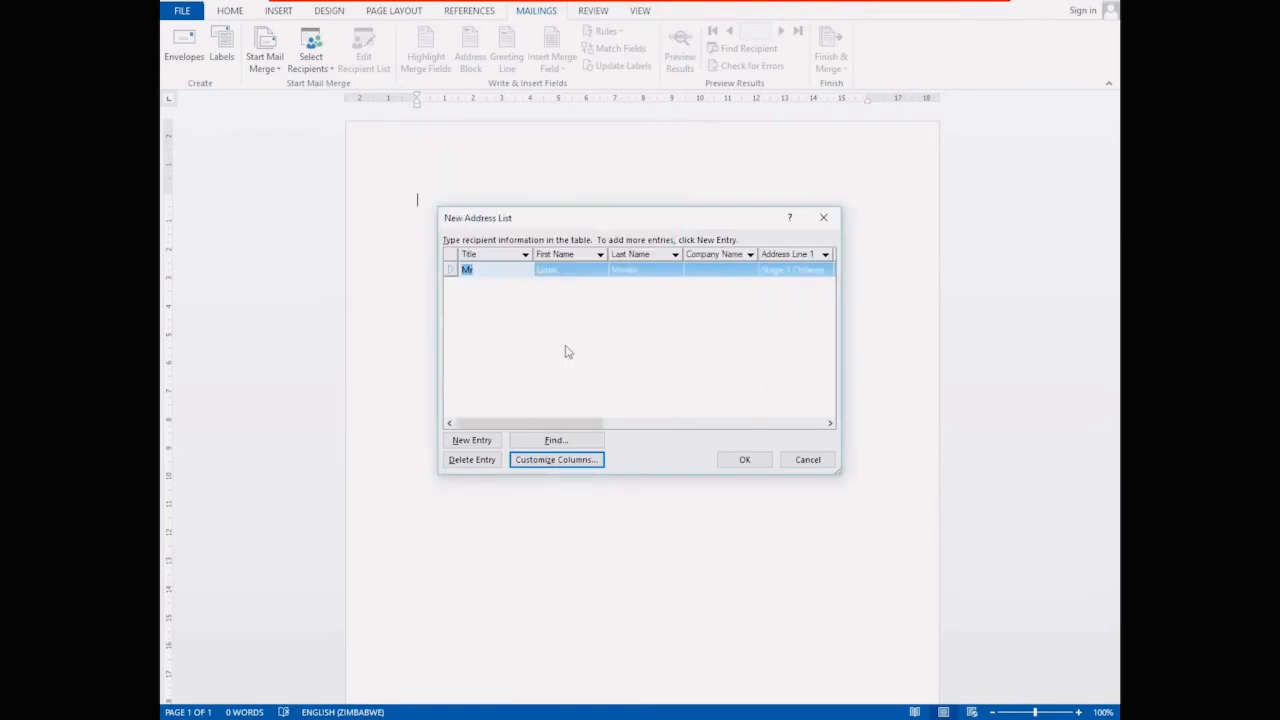
Step: Give the first recipient Amount K450 and Date 12/09/2020
click(830, 423)
click(830, 423)
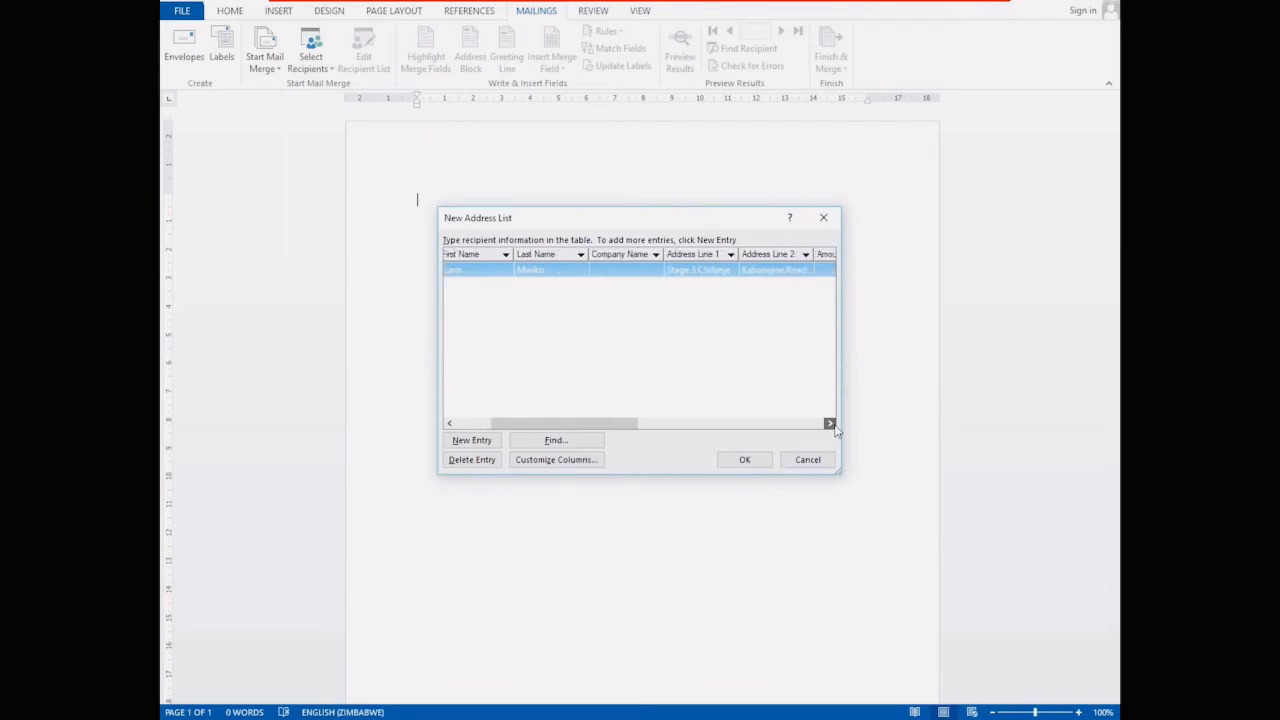
click(830, 423)
click(830, 423)
click(830, 423)
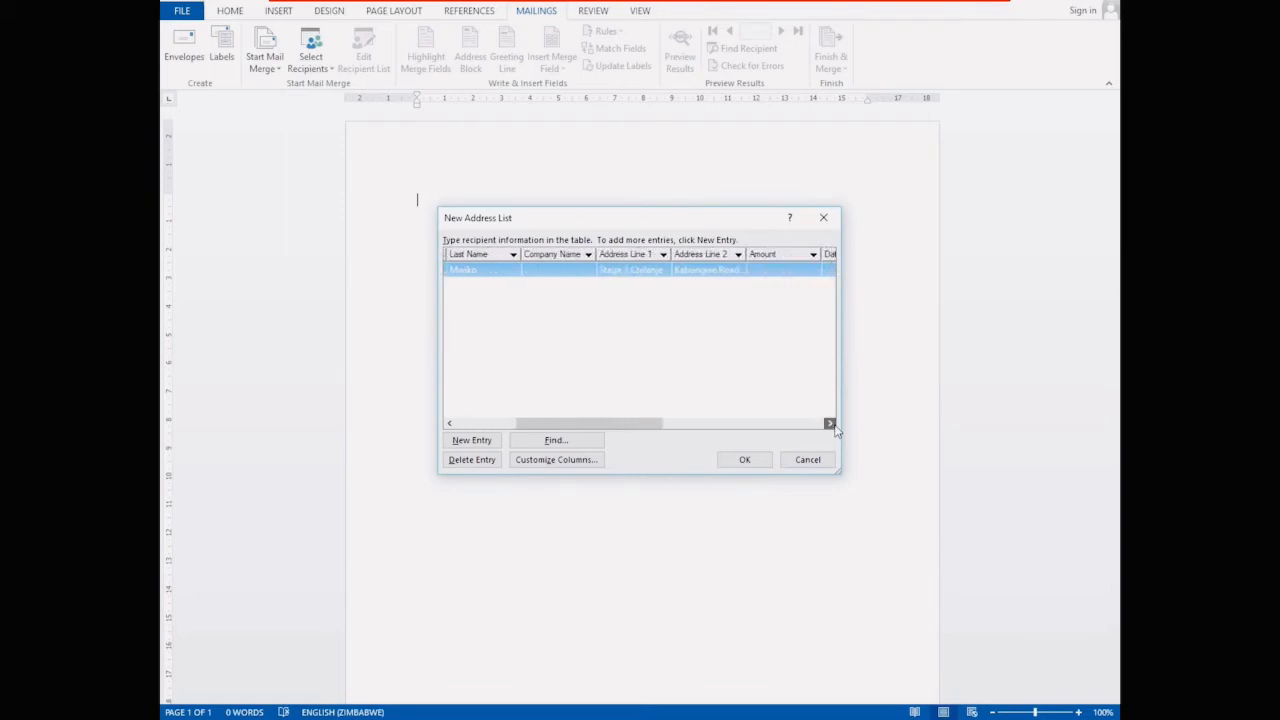
click(830, 423)
click(705, 270)
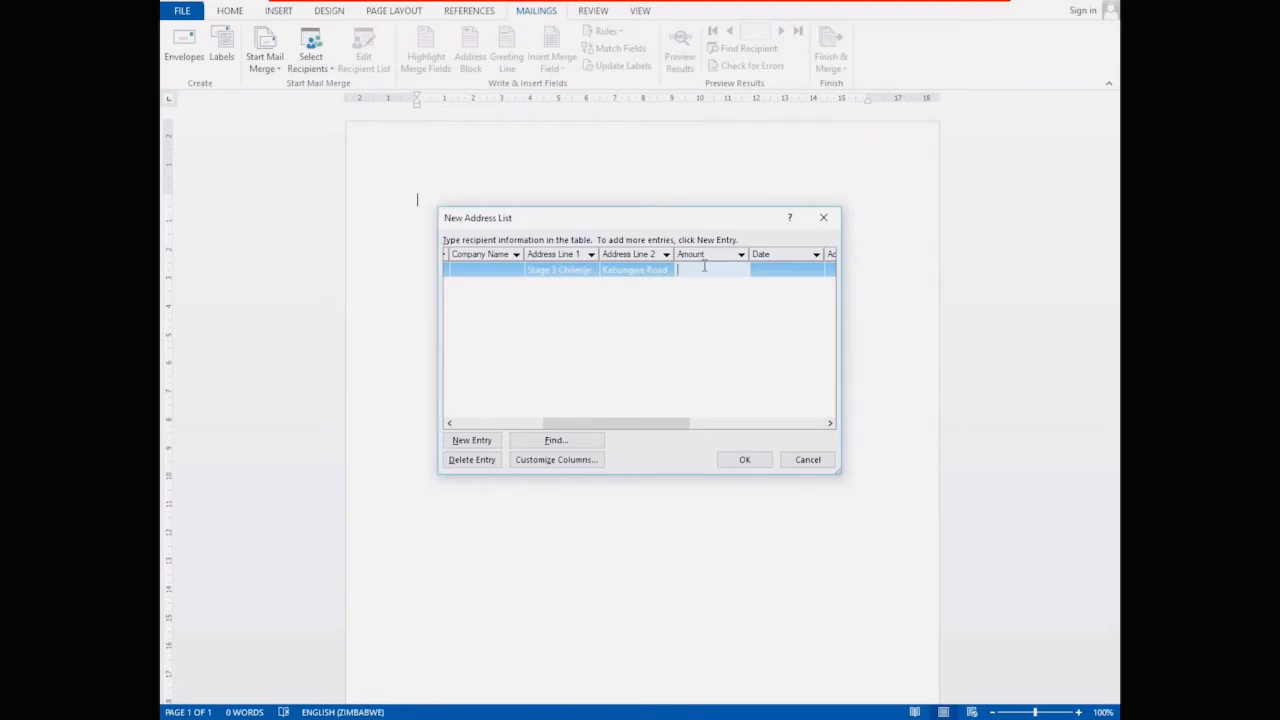
text(K450)
click(768, 268)
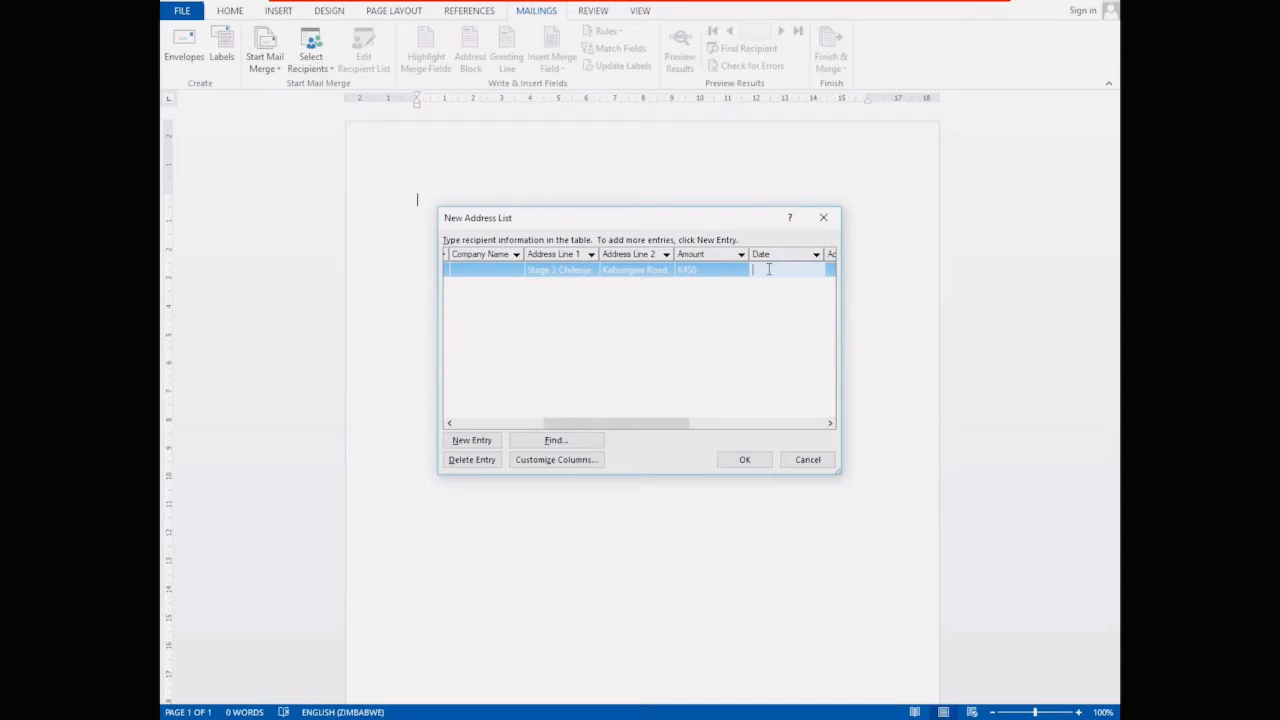
text(12/09/2020)
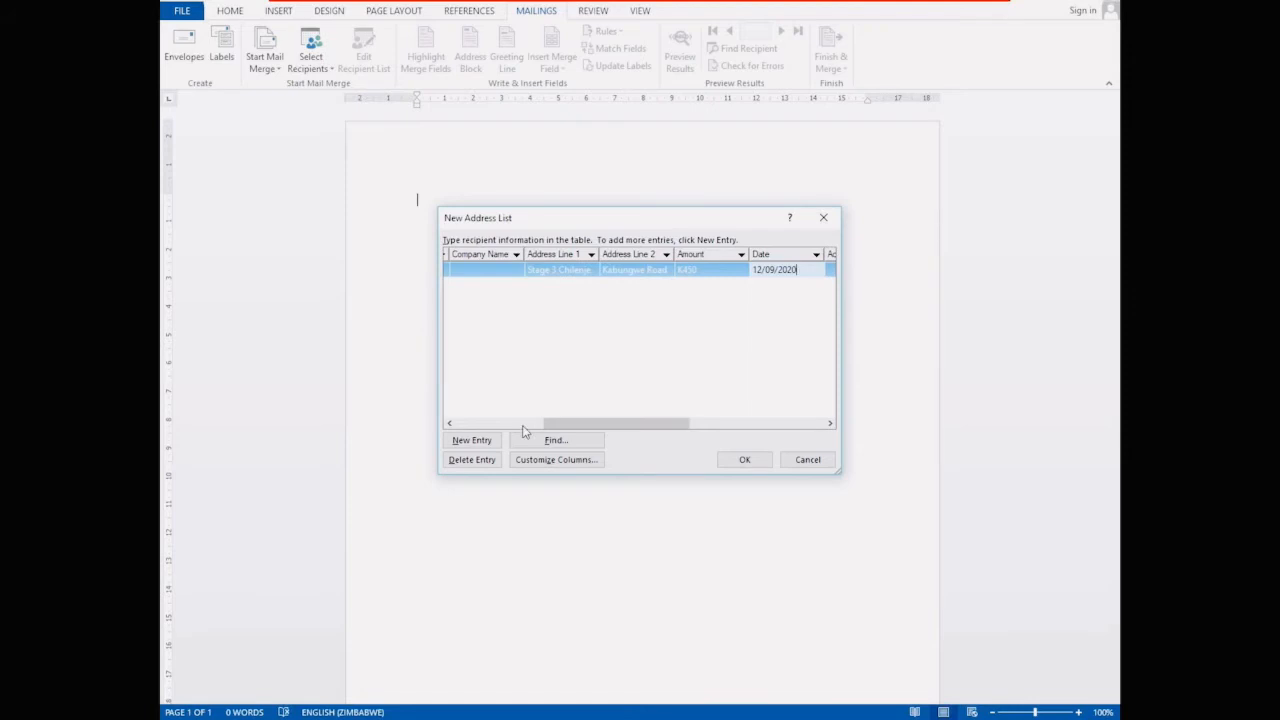
Step: Begin typing the first recipient's account number
click(829, 423)
click(829, 423)
click(829, 423)
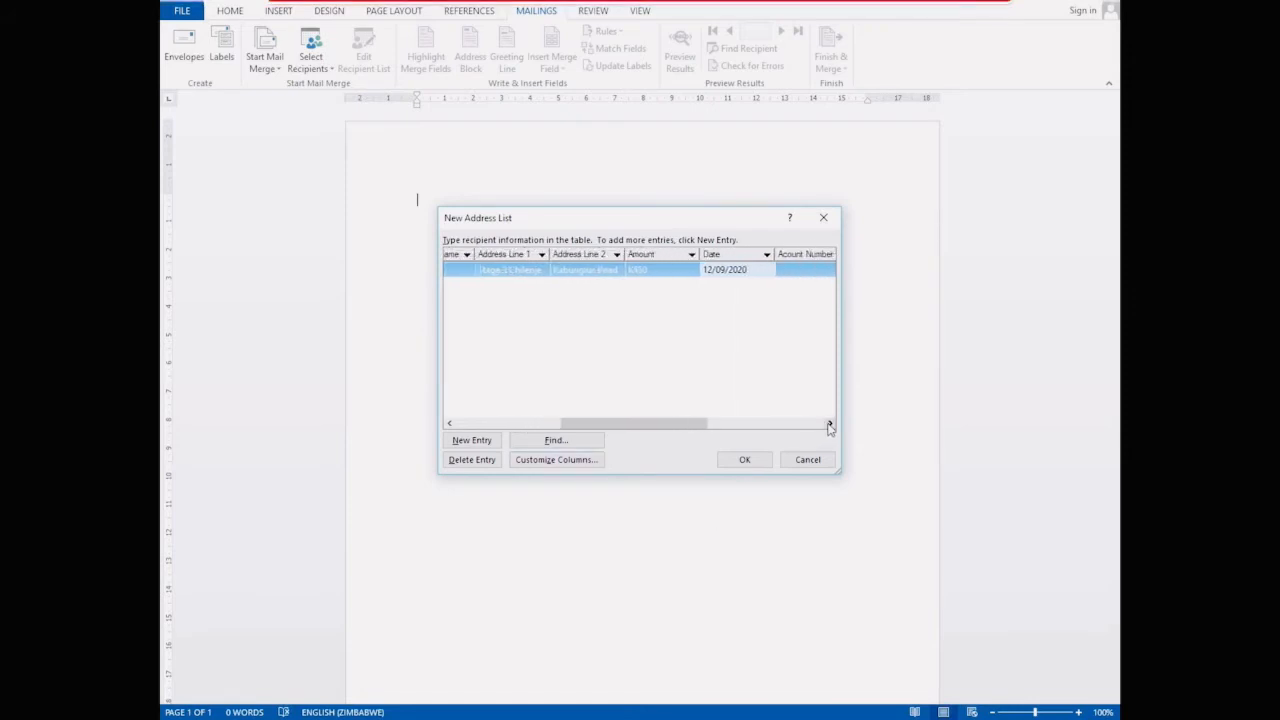
click(811, 271)
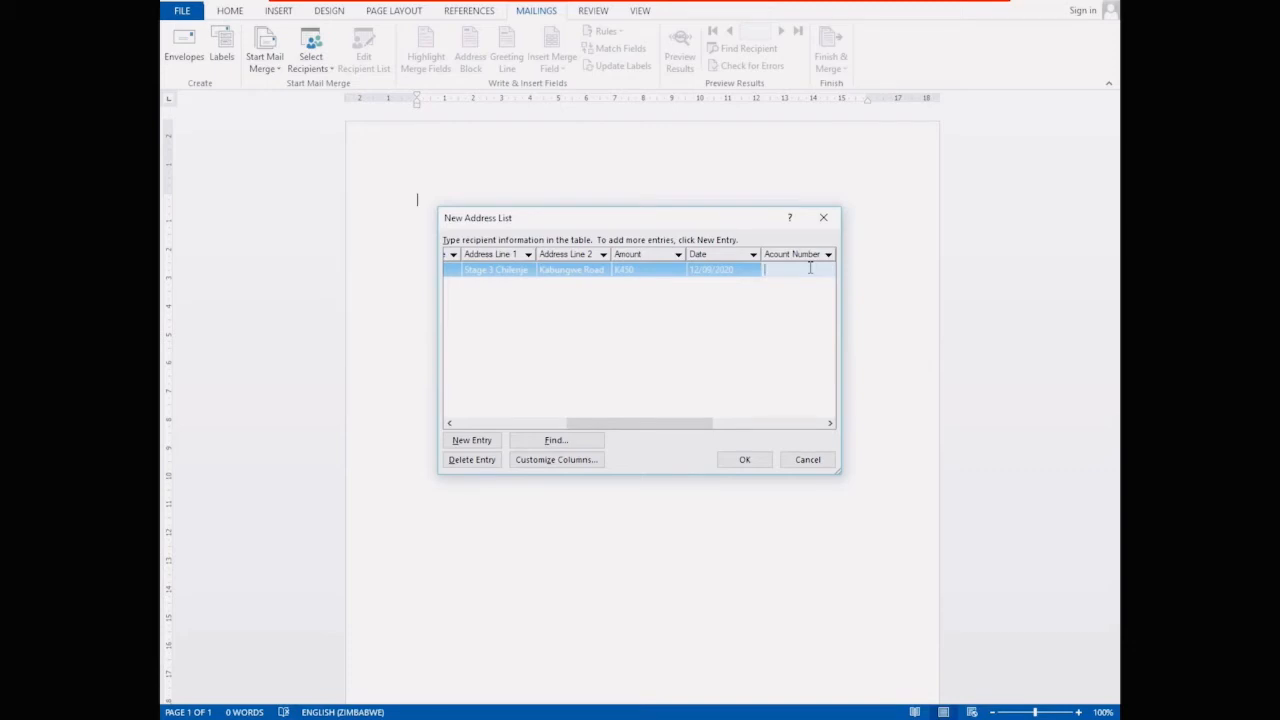
text(Sept)
Step: Finish the account number, add a new entry, and enter its title Mrs and first name
text(134)
click(482, 444)
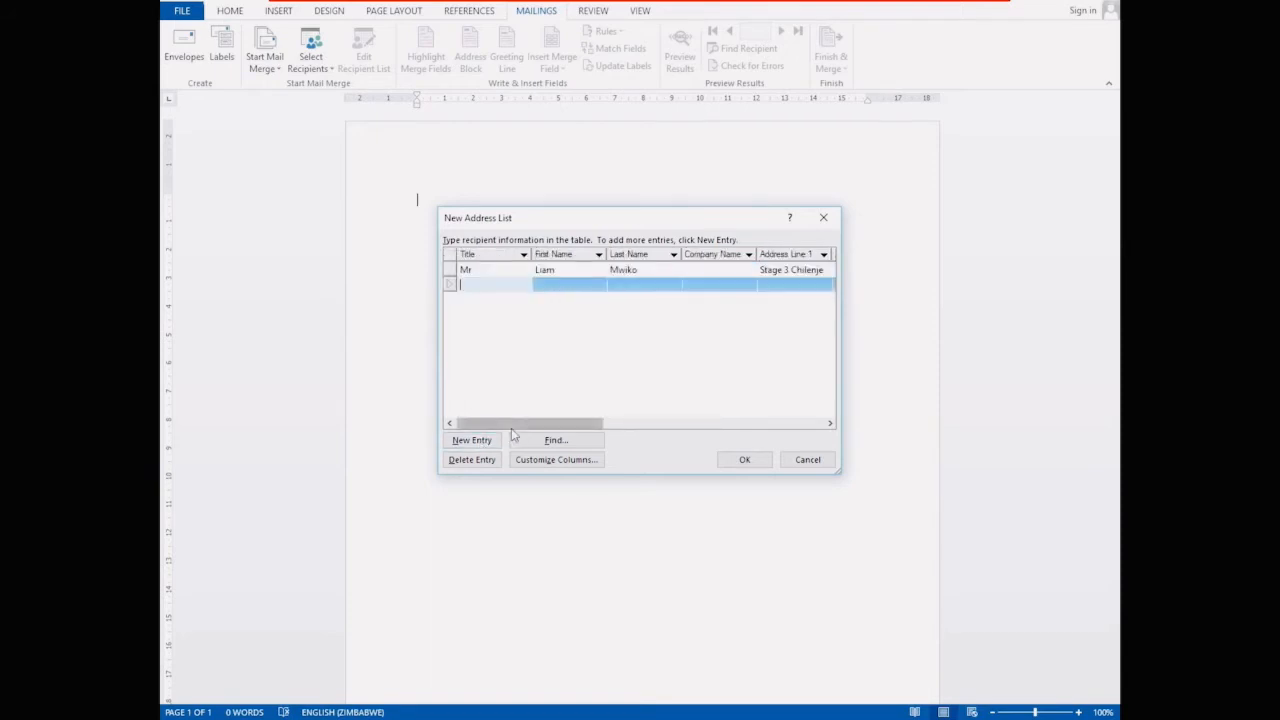
text(Mrs)
click(566, 284)
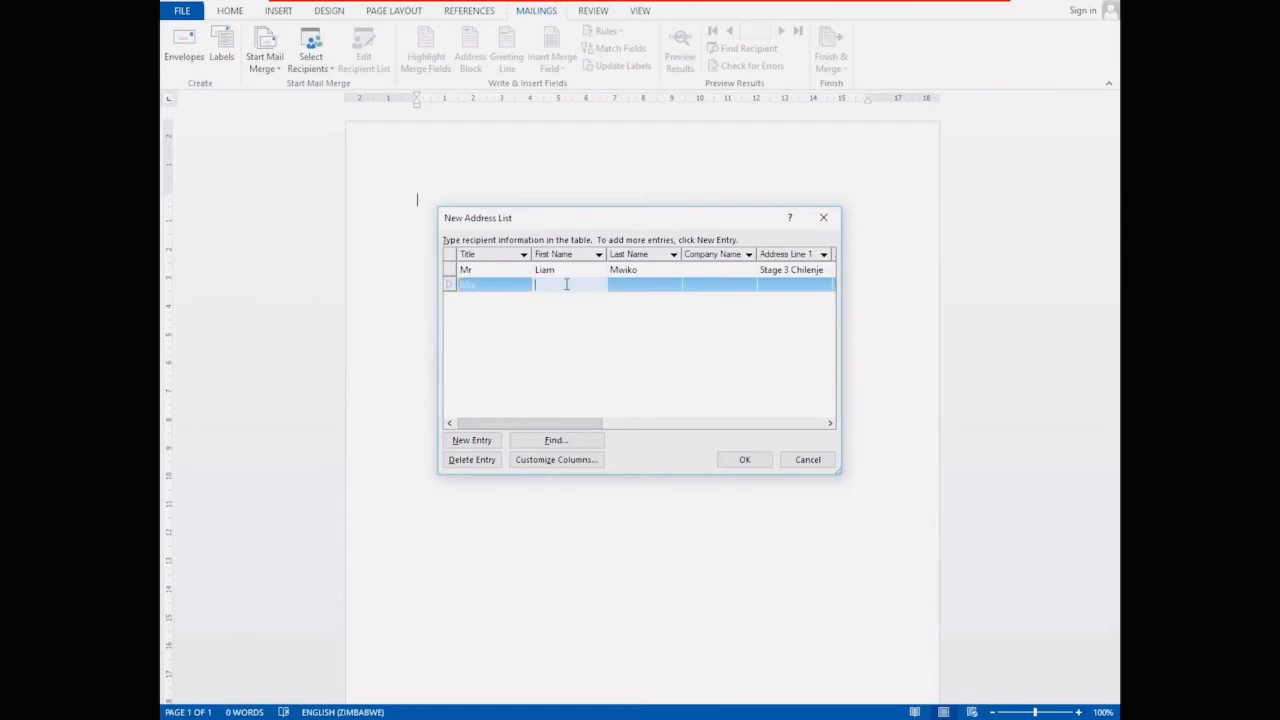
text(Chrisyine)
key(BackSpace)
key(BackSpace)
key(BackSpace)
key(BackSpace)
text(tine)
Step: Enter the second recipient's last name and Address Line 1
click(642, 285)
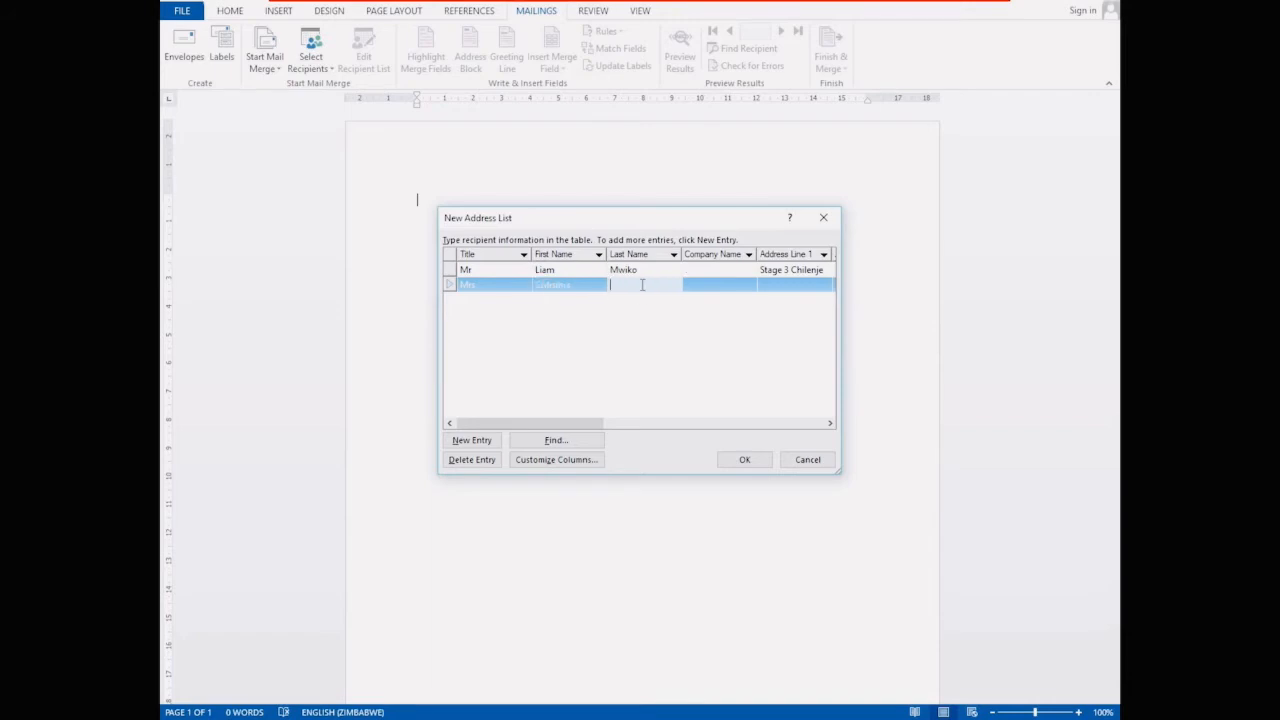
text(Kaemba)
click(817, 284)
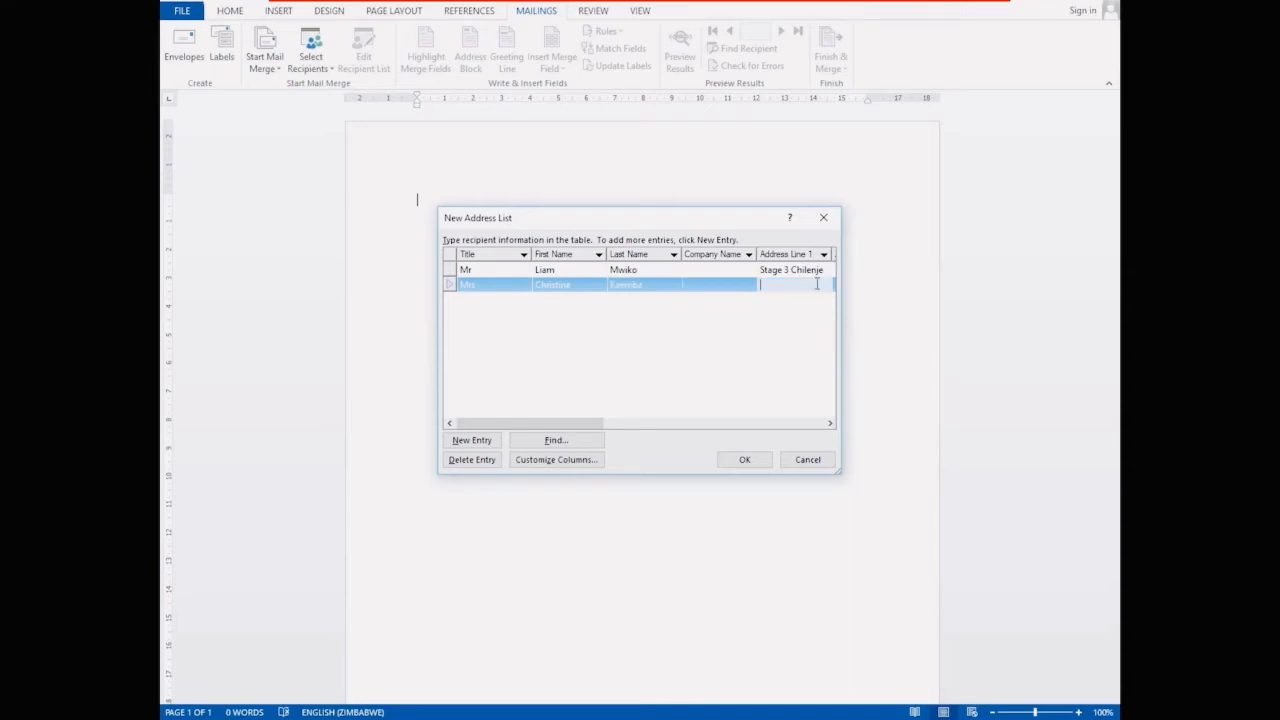
text(Chalala Selena)
click(830, 423)
click(830, 423)
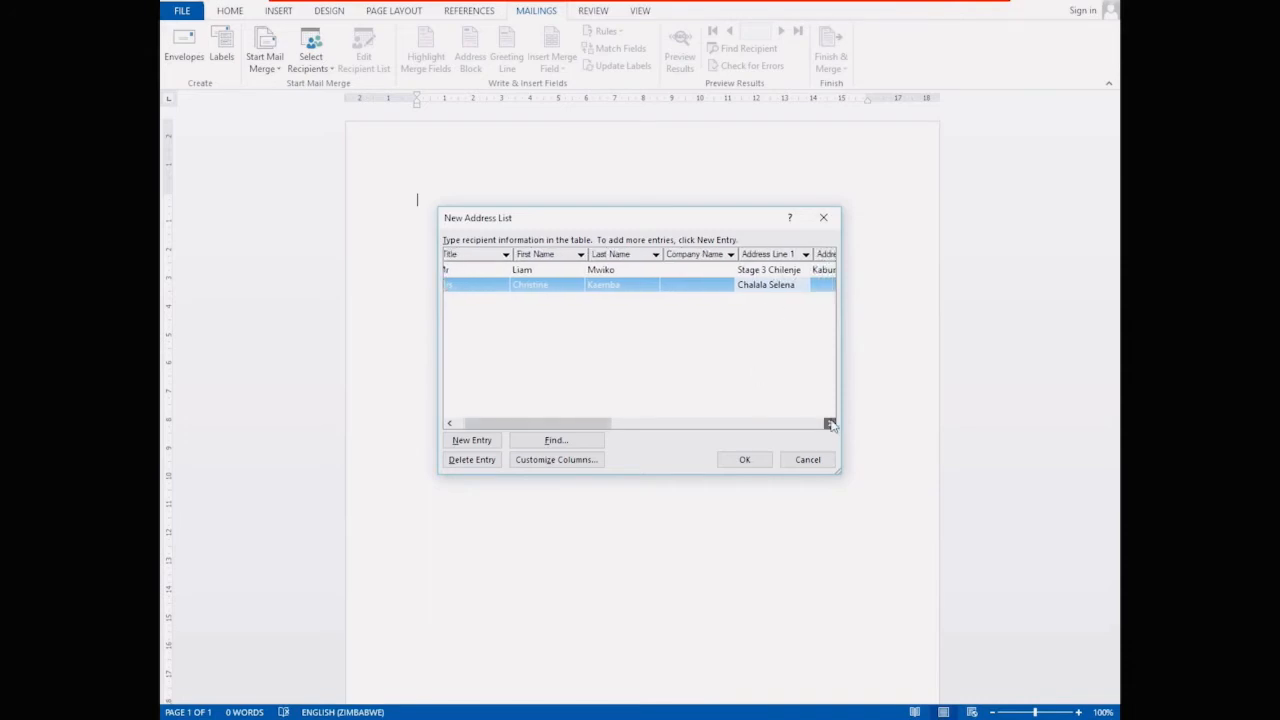
Step: Enter the second recipient's Address Line 2
click(830, 423)
click(830, 423)
click(830, 423)
click(830, 423)
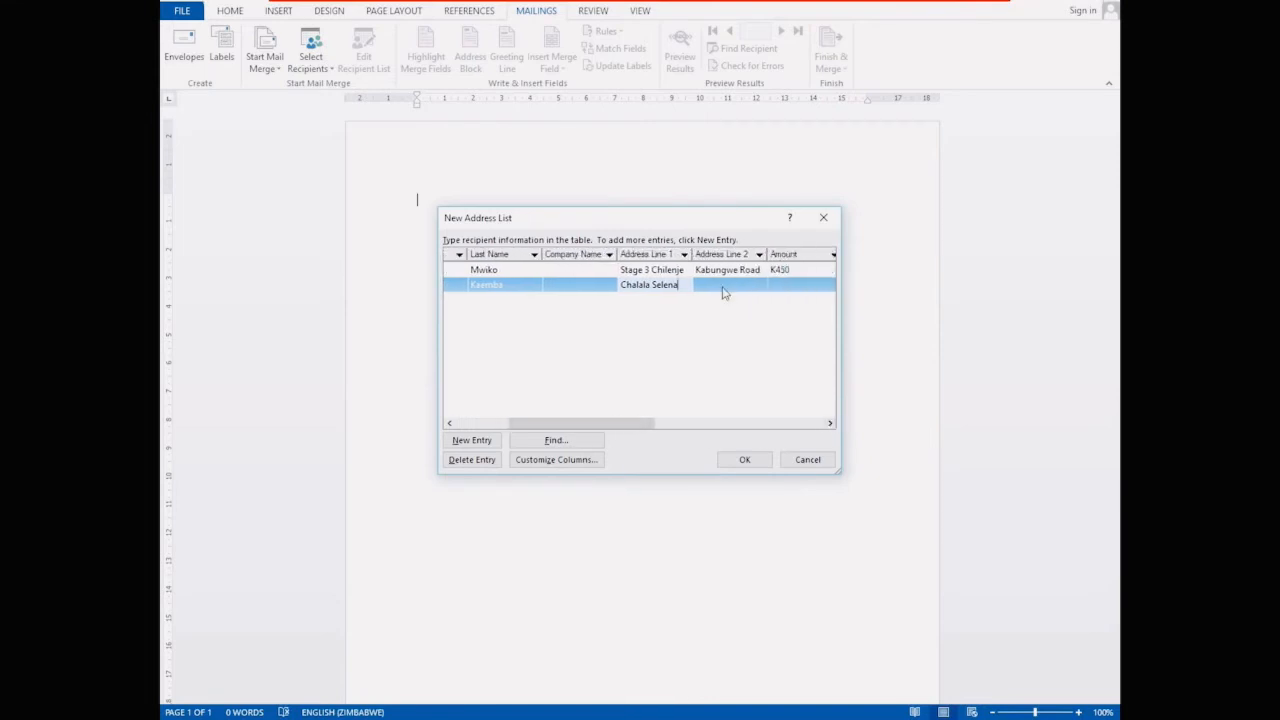
click(724, 285)
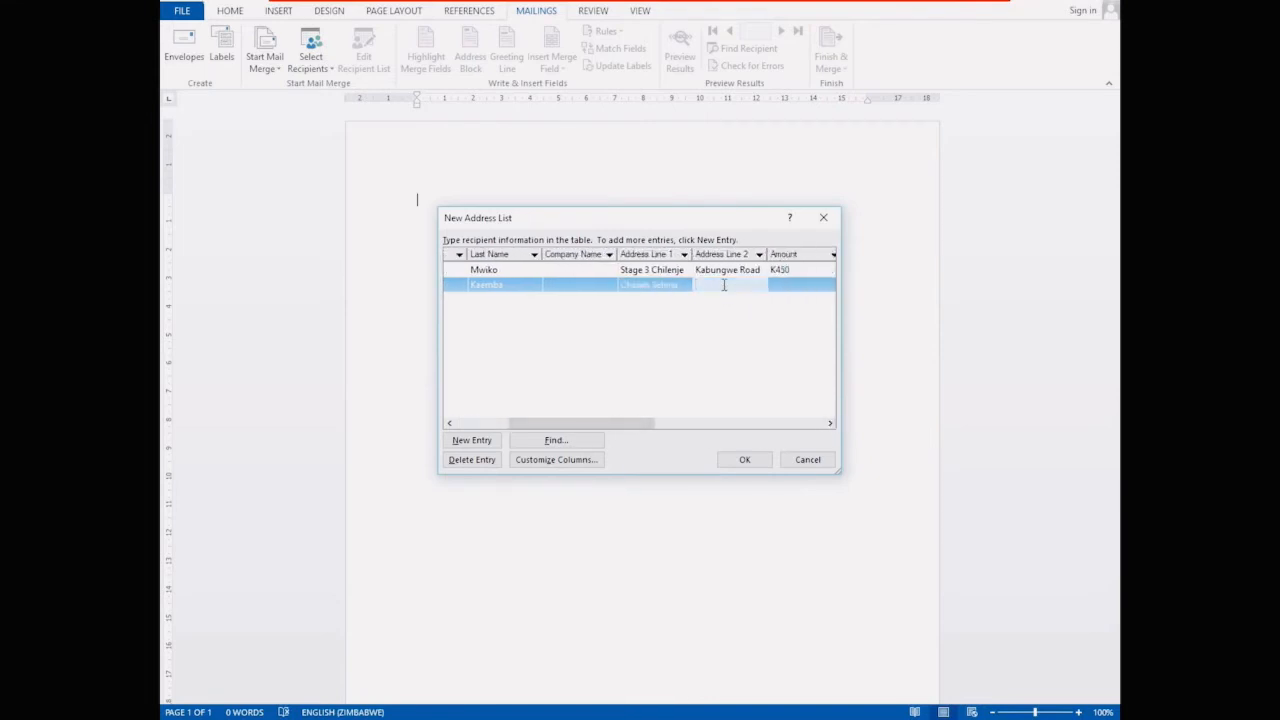
text(Ma)
key(BackSpace)
key(BackSpace)
text(K)
text(al)
text(usha)
text( Bwal)
text(ya)
text(Street)
Step: Give the second recipient Amount K650 and Date 07/02/2020
click(793, 283)
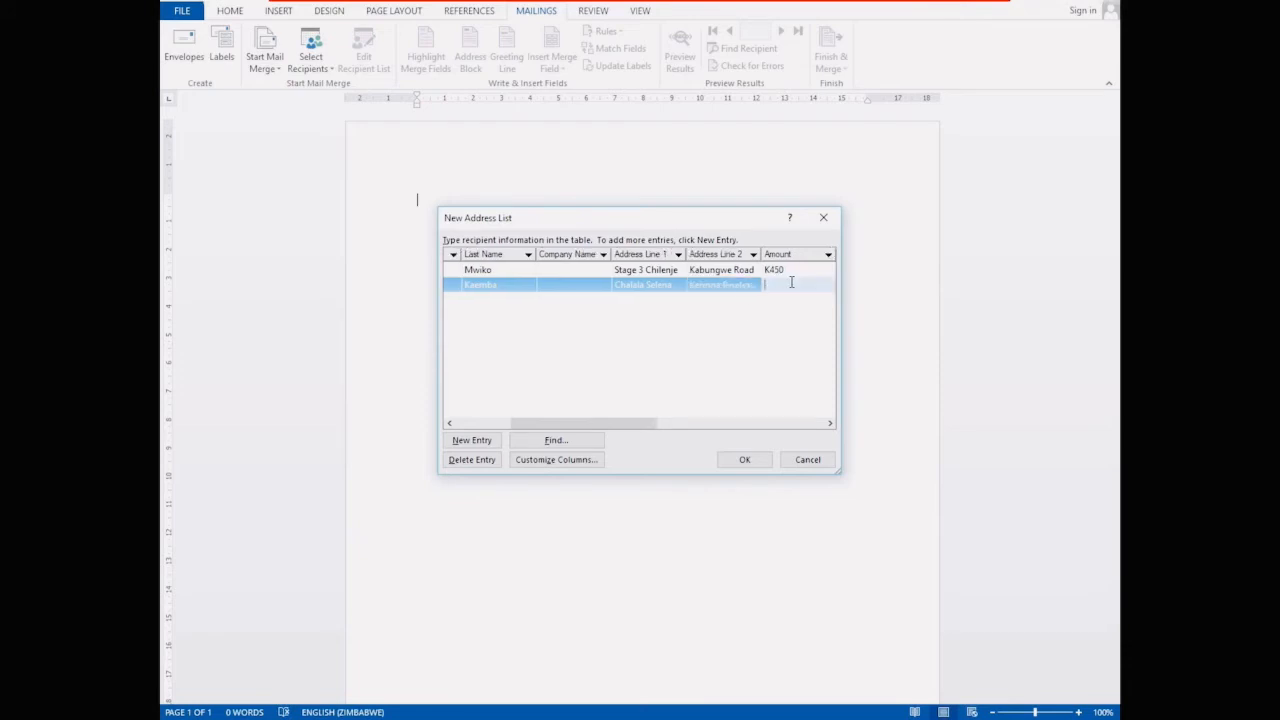
text(K650)
click(830, 423)
click(830, 423)
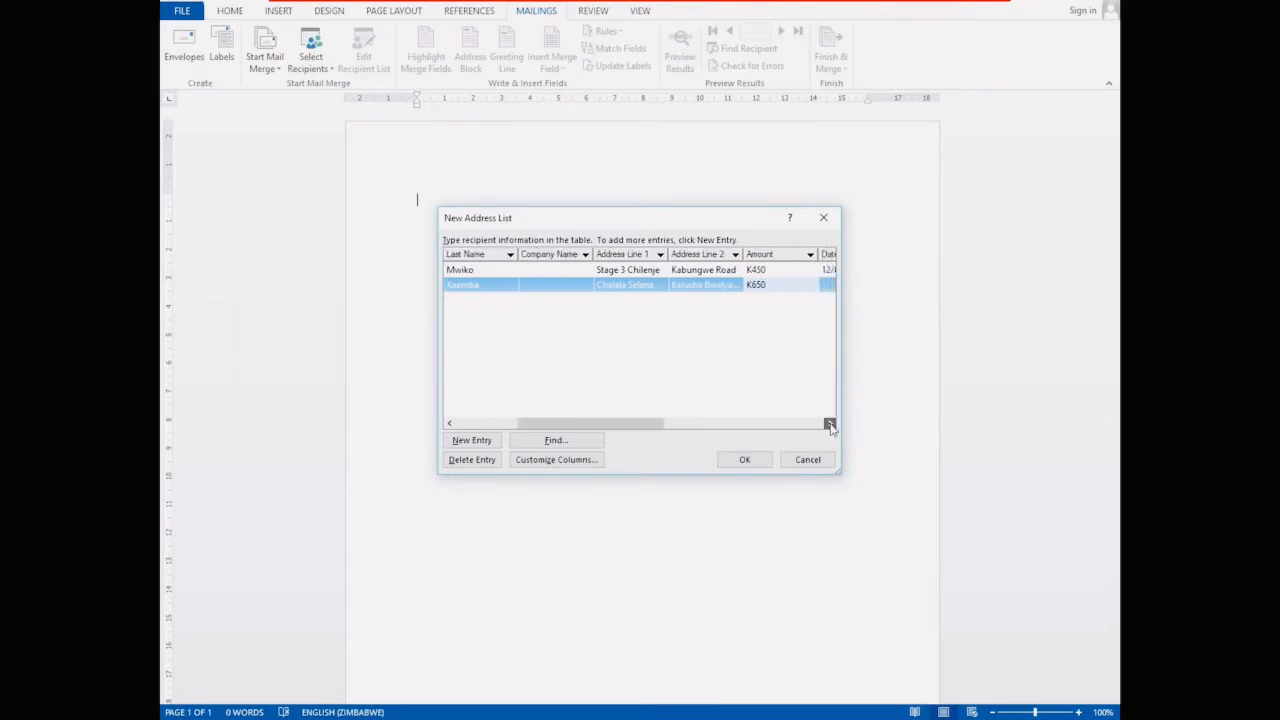
click(830, 423)
click(830, 423)
click(830, 423)
click(830, 423)
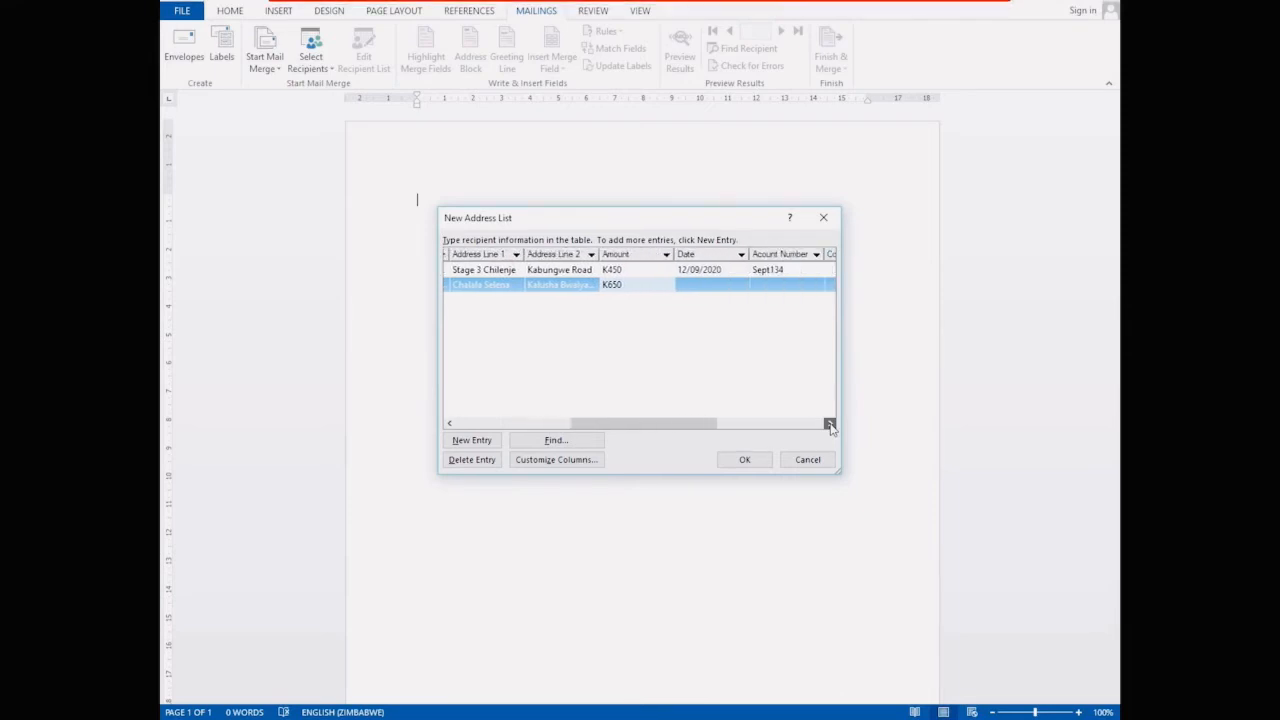
click(830, 423)
click(830, 423)
click(672, 284)
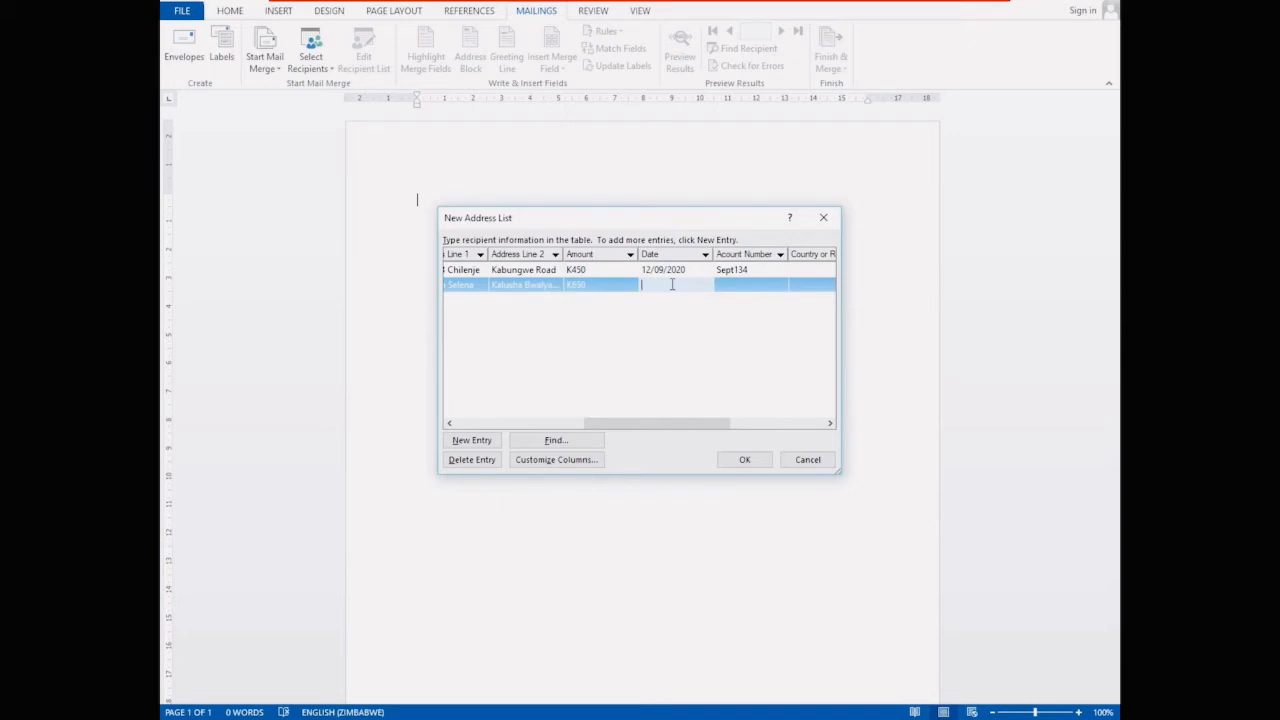
text(07/02/2020)
Step: Enter the second recipient's account number and finish the address list
click(725, 285)
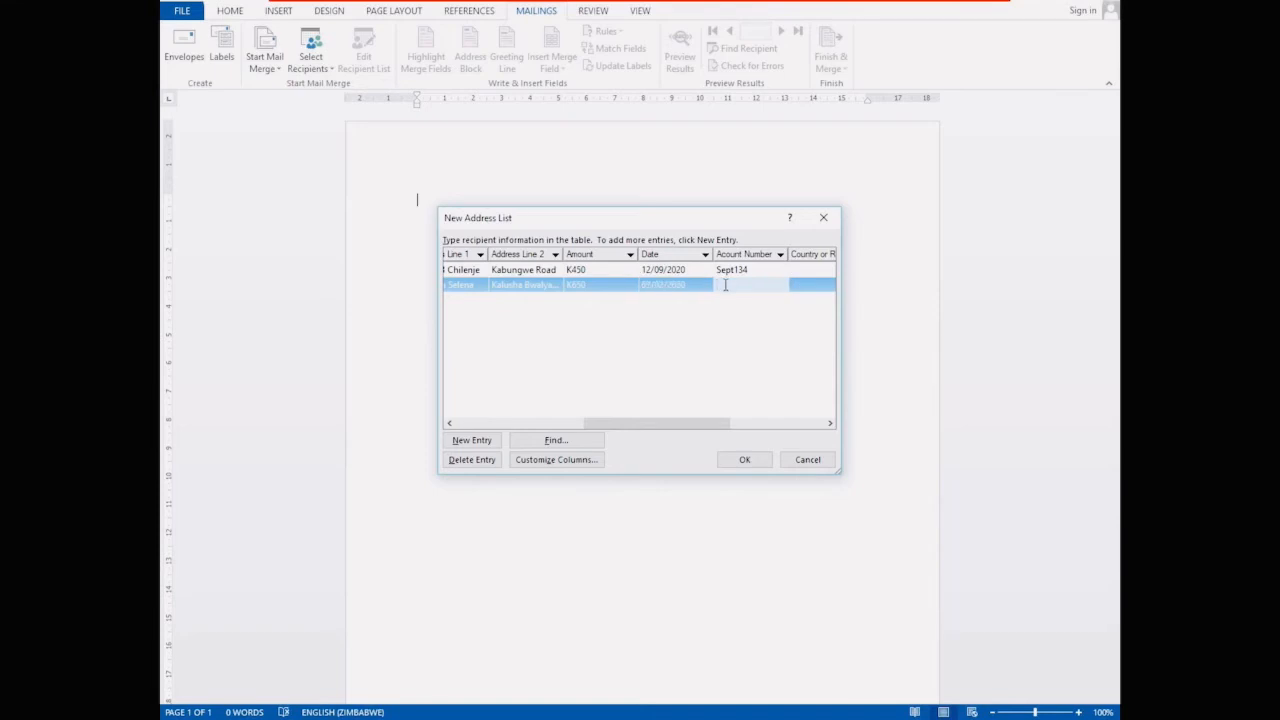
text(Feb102)
click(745, 460)
Step: Save the recipient list as CUSTOMERS.csv in My Data Sources
click(745, 460)
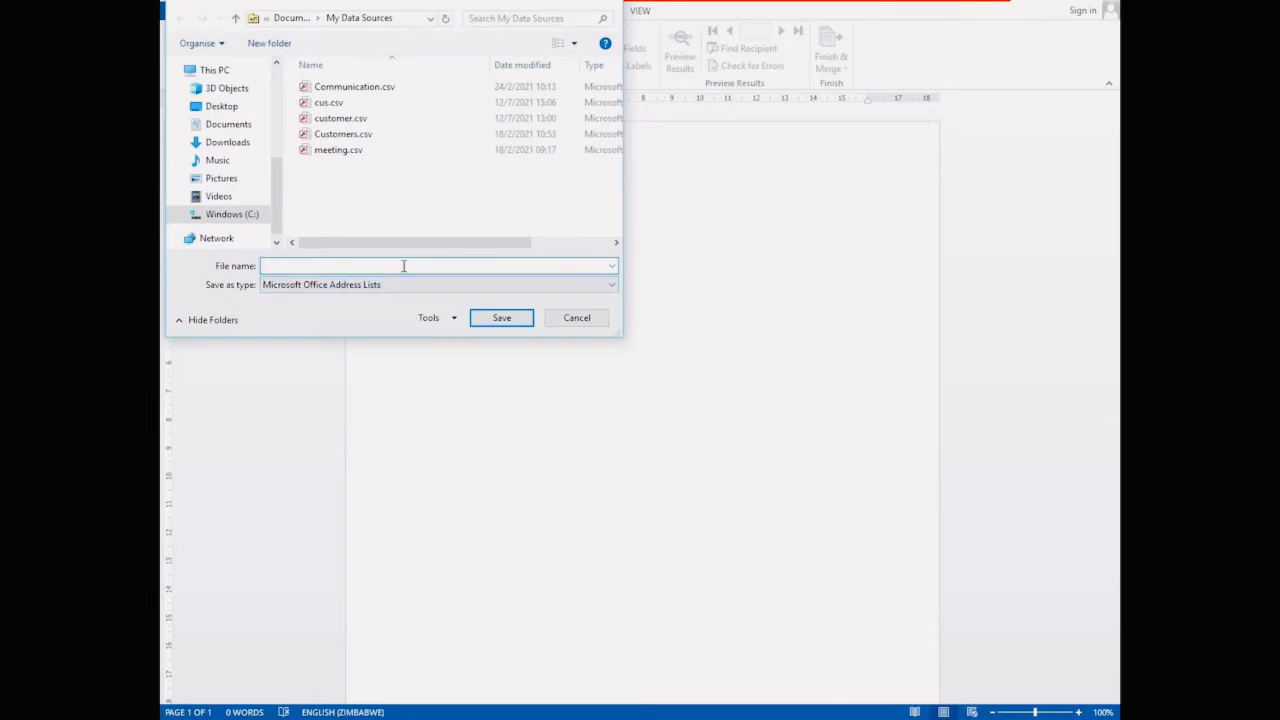
text(CU)
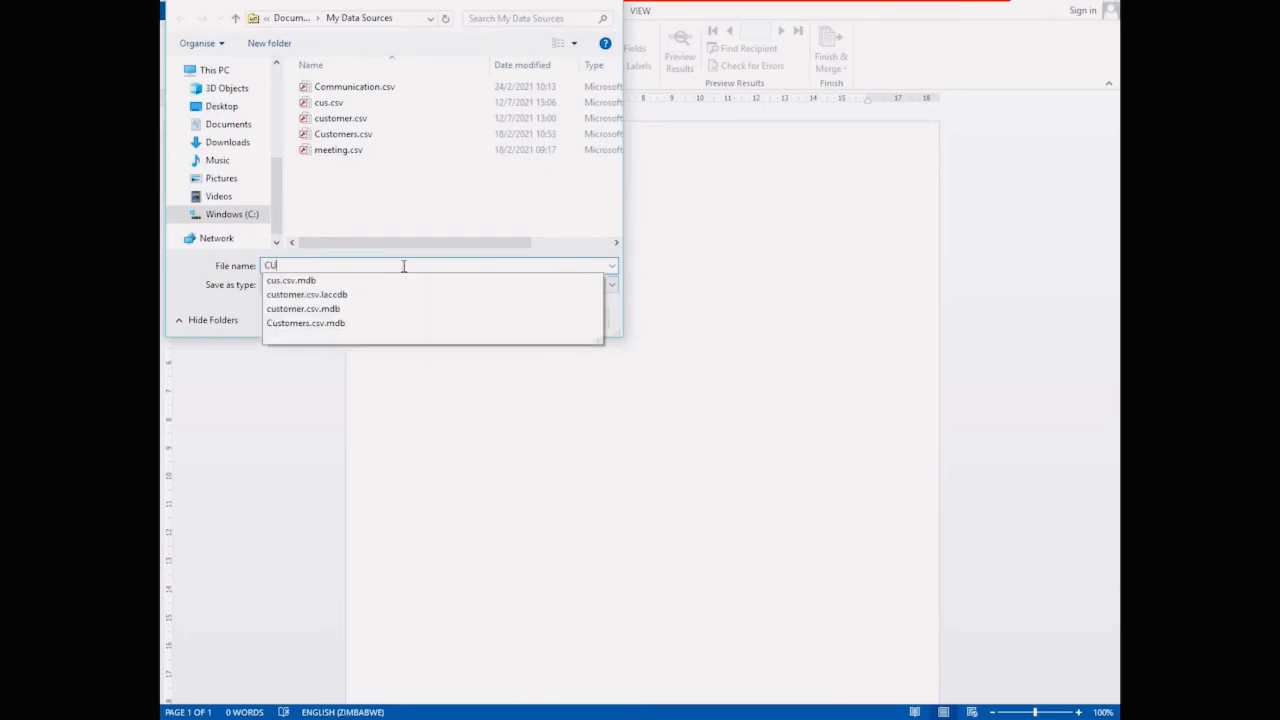
text(STO)
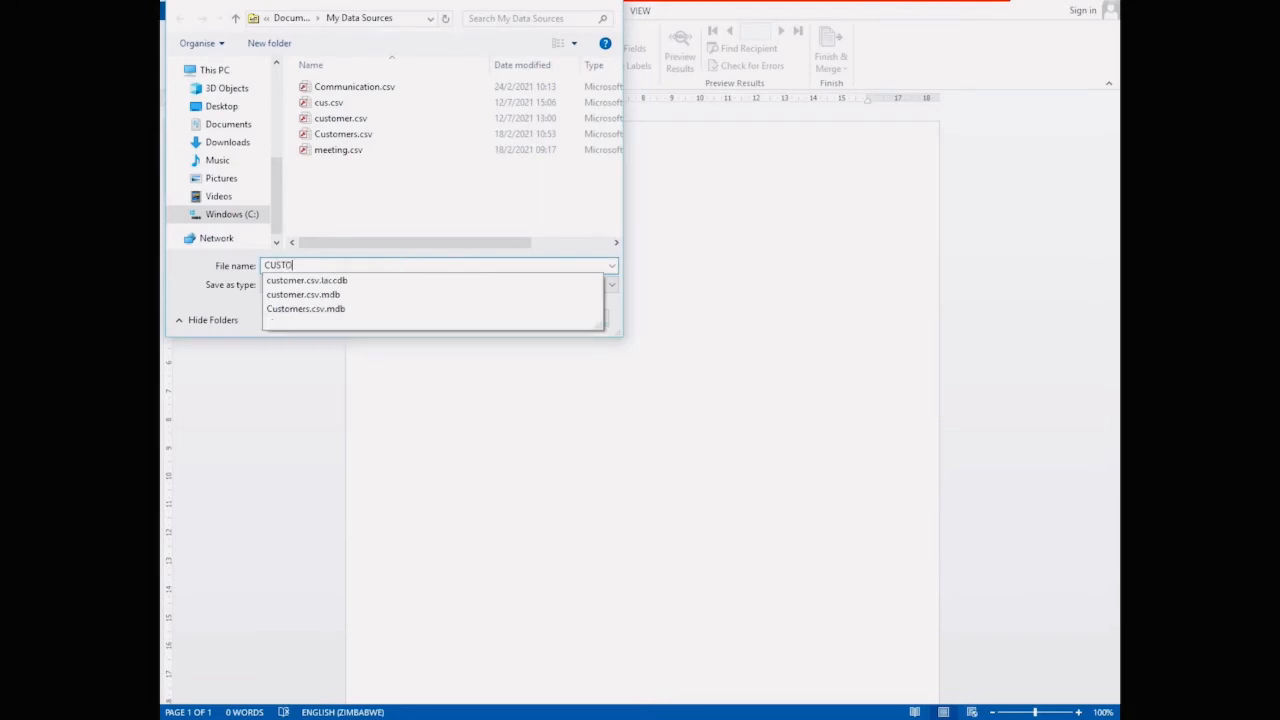
text(MERS)
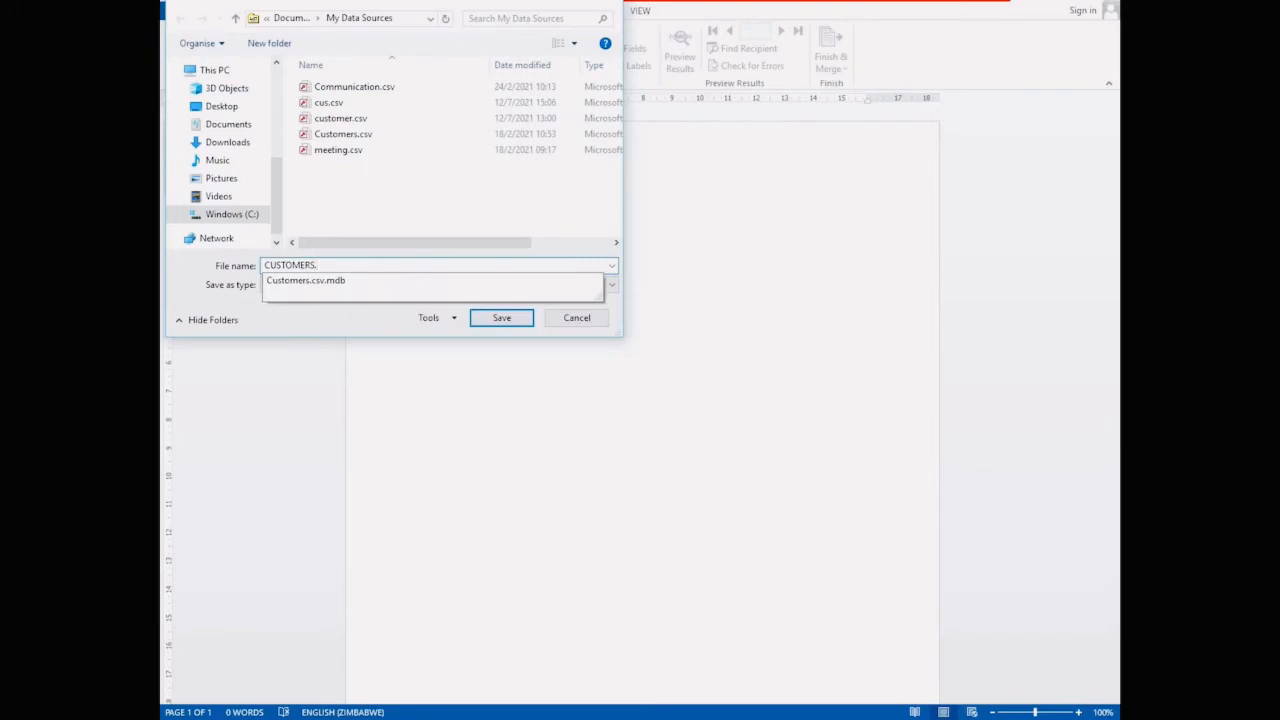
text(.CS)
key(BackSpace)
key(BackSpace)
text(csv)
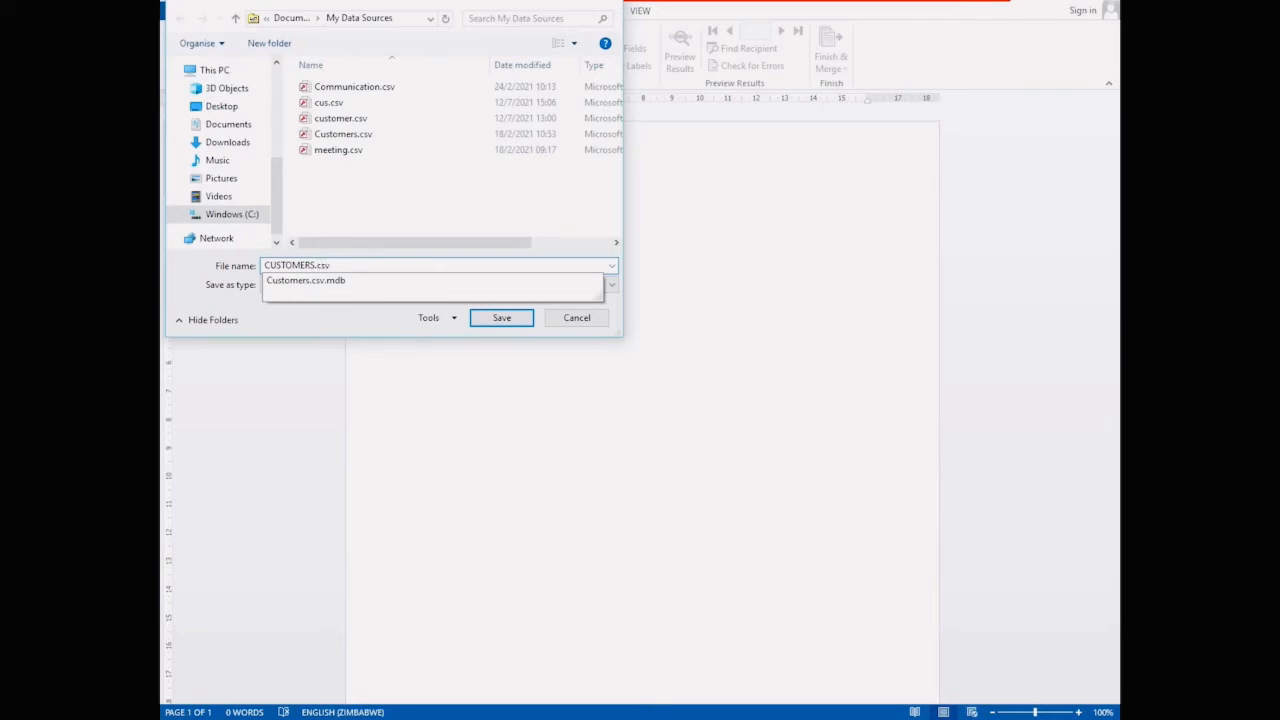
click(501, 318)
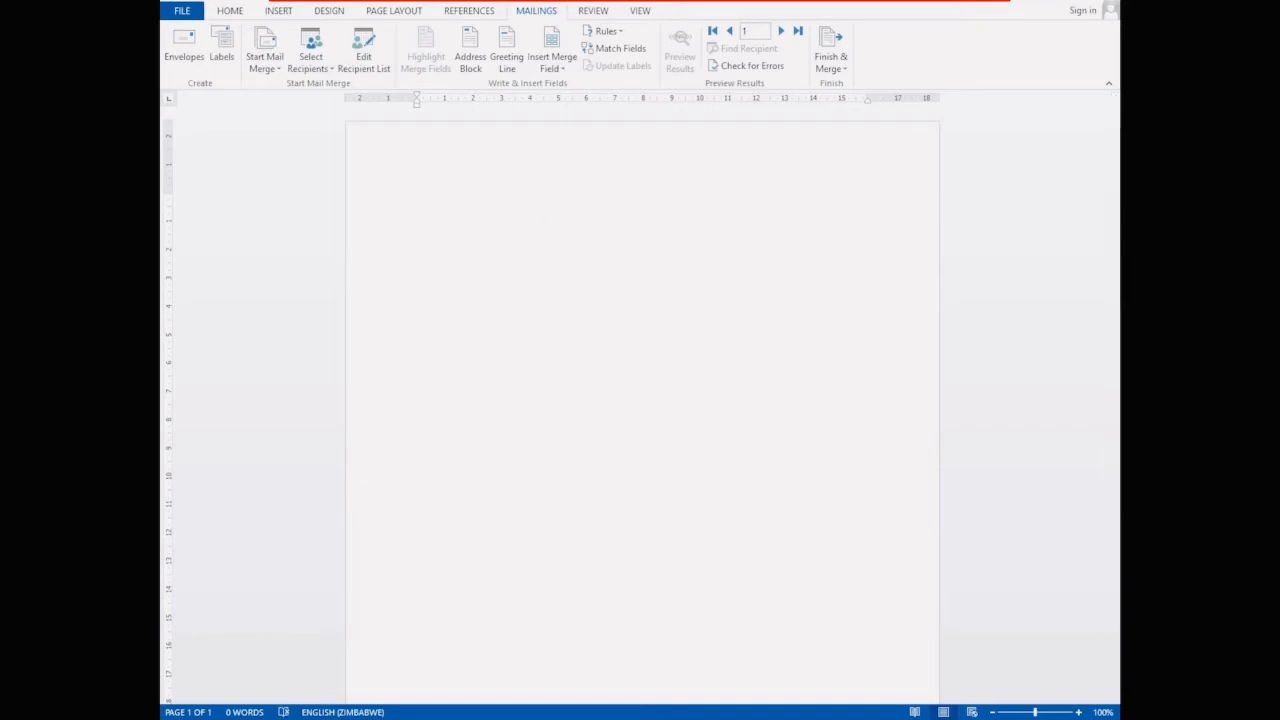
Step: Copy the shop's three address lines from the recovered letter
mouse_move(472, 719)
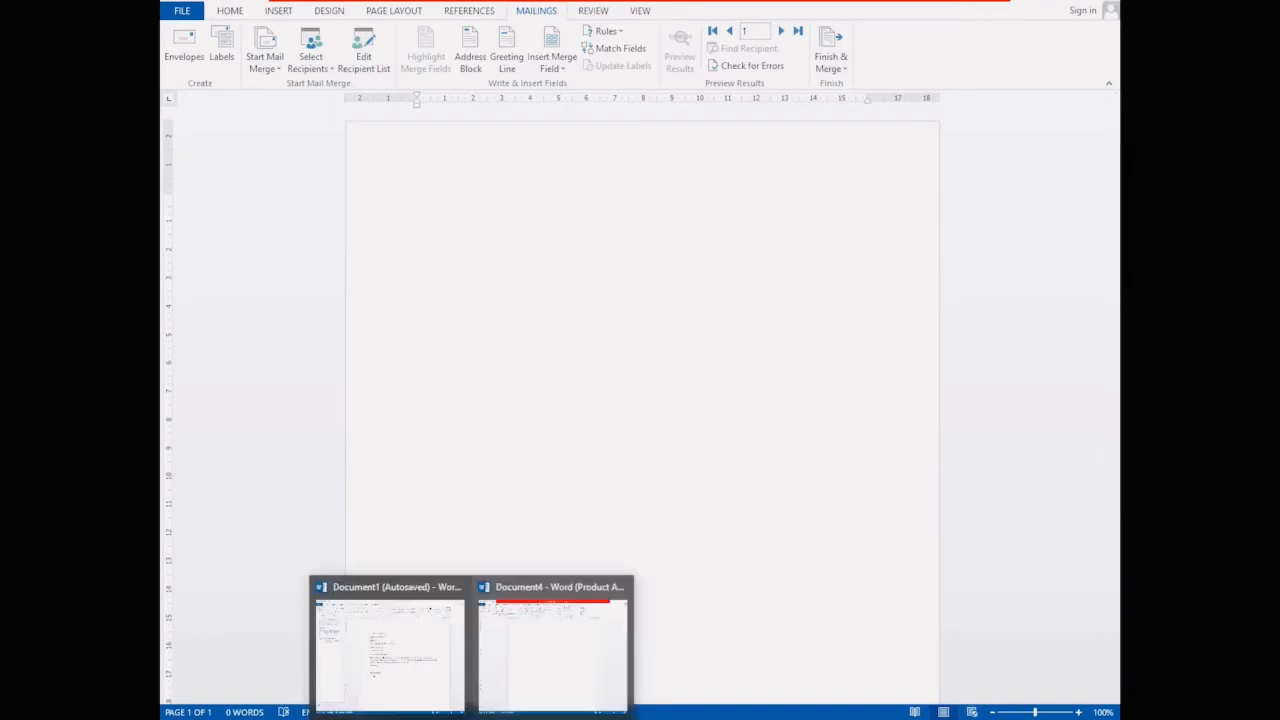
click(415, 692)
drag(508, 198, 553, 234)
right_click(546, 219)
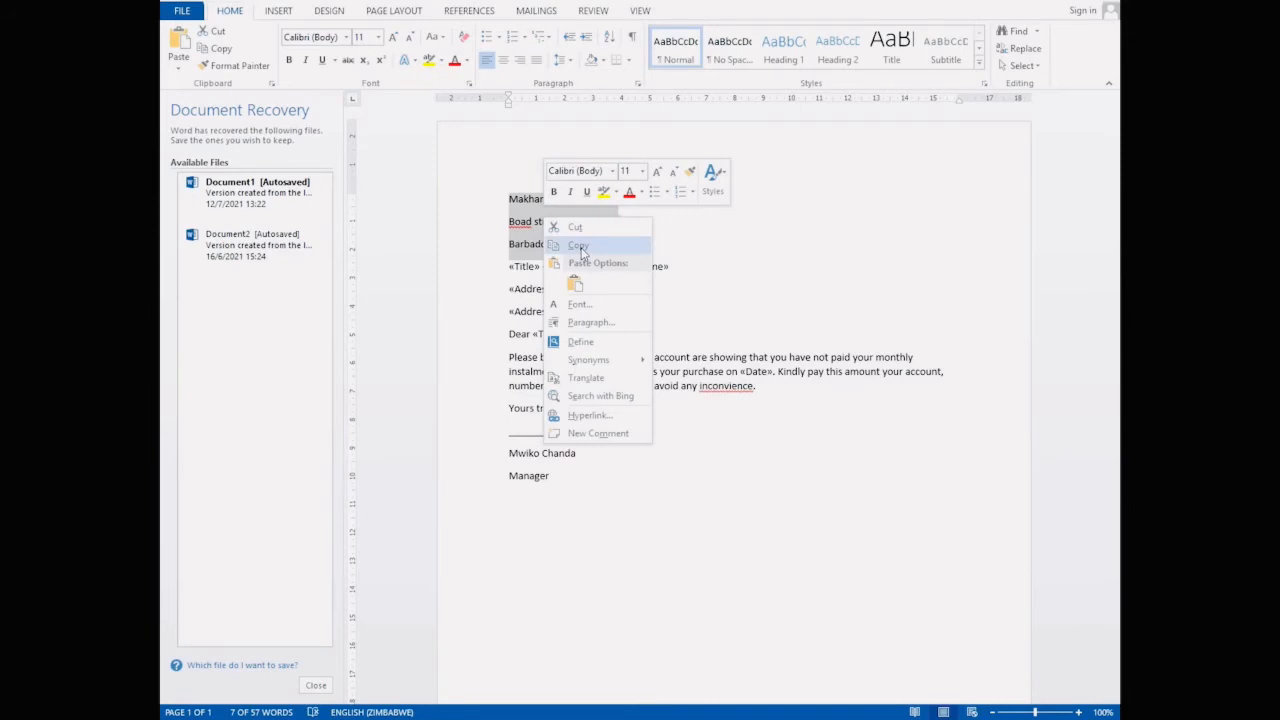
click(579, 246)
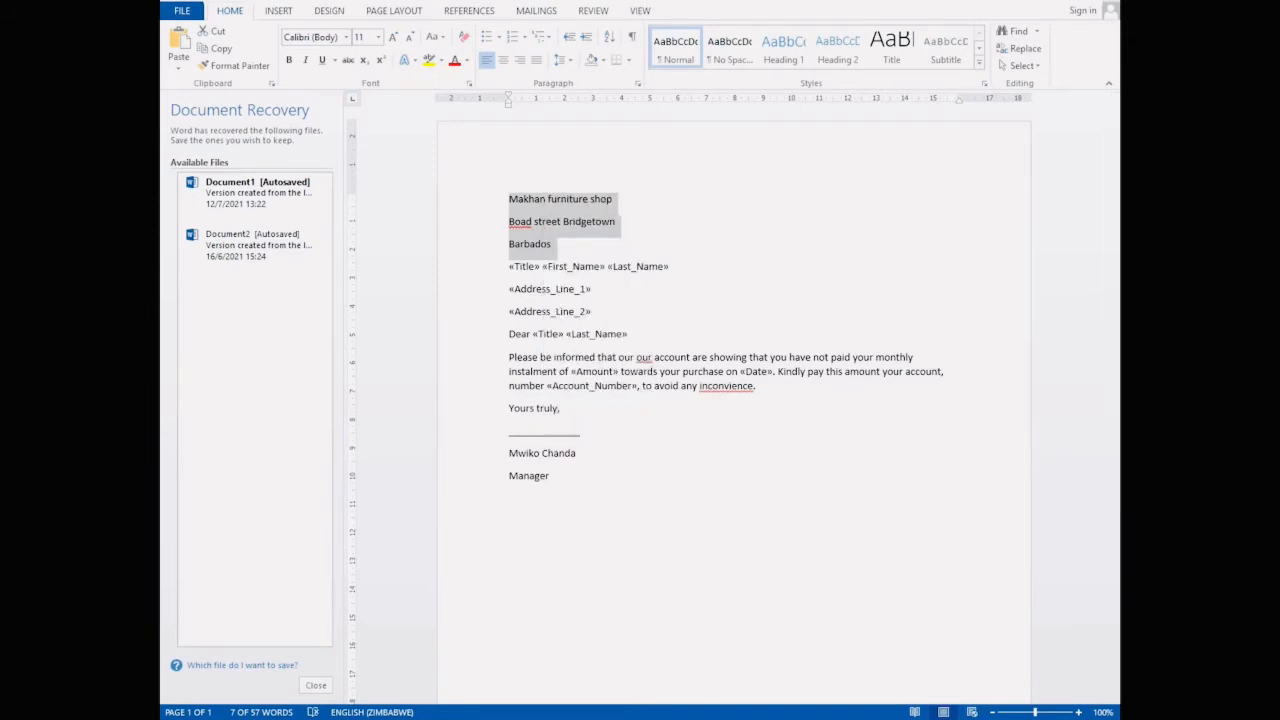
Step: Paste the address lines at the top of the blank letter and select them
key(alt+Tab)
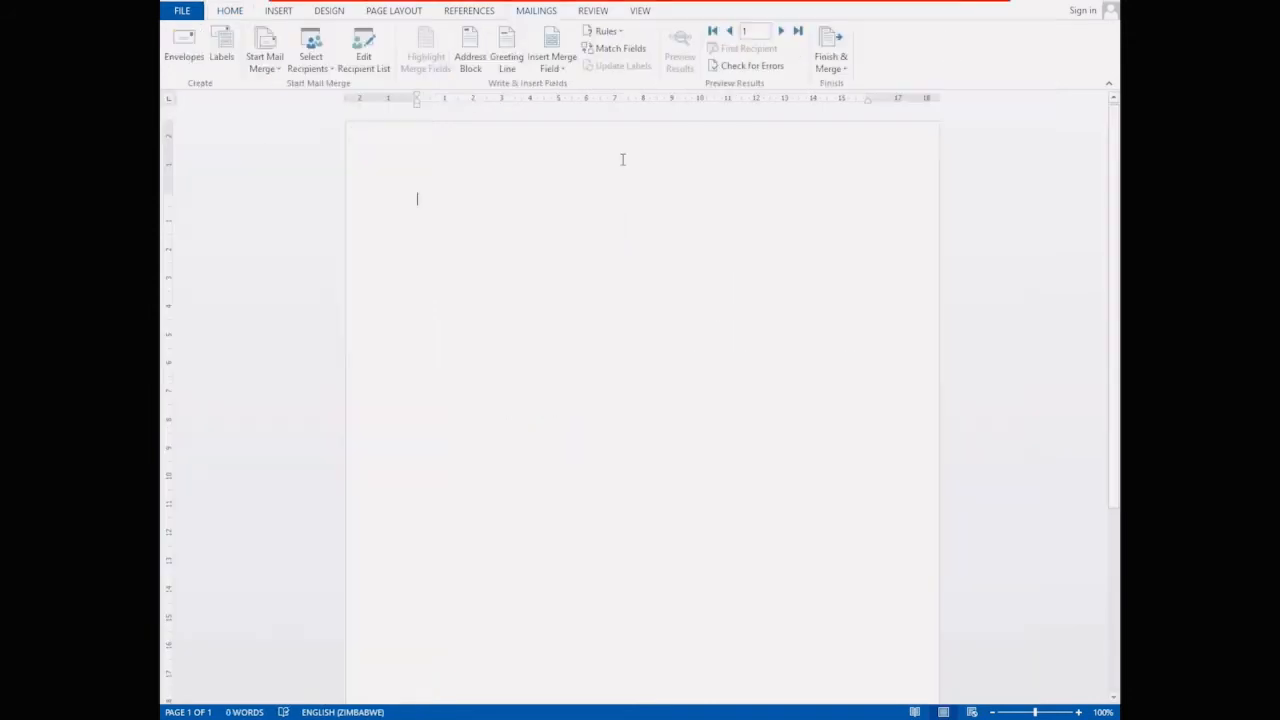
right_click(421, 200)
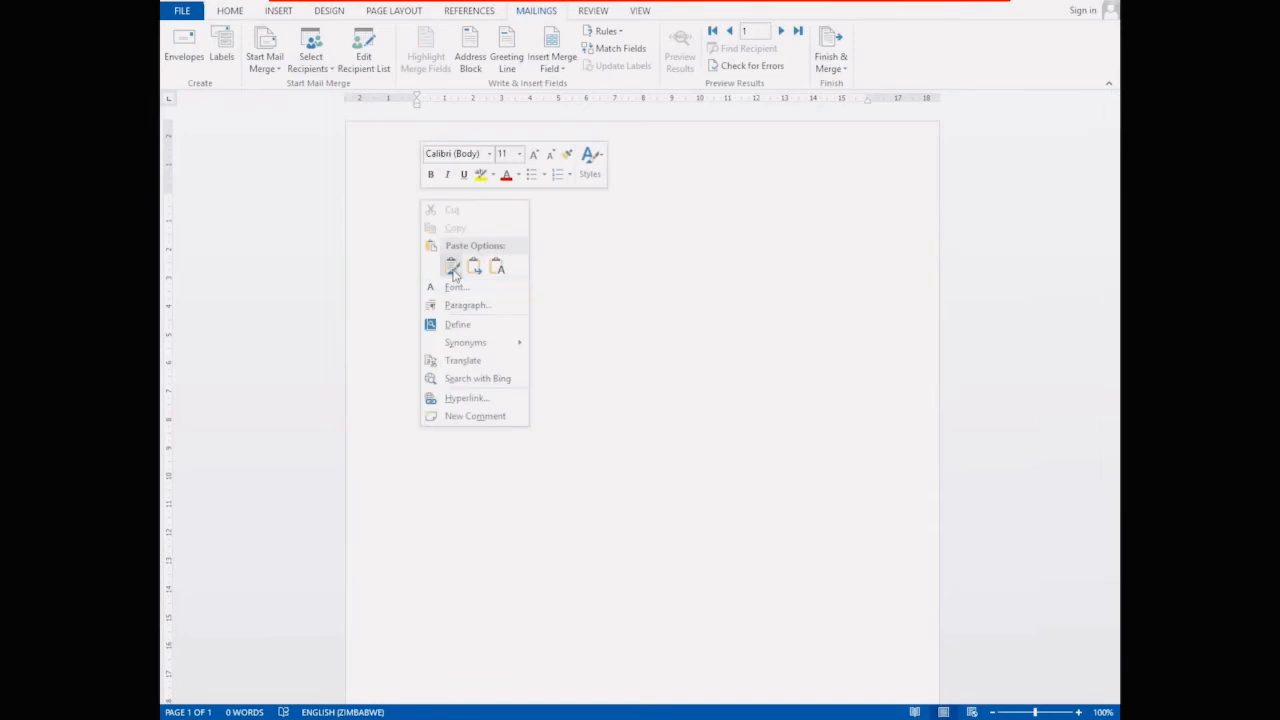
click(432, 264)
drag(465, 246, 418, 208)
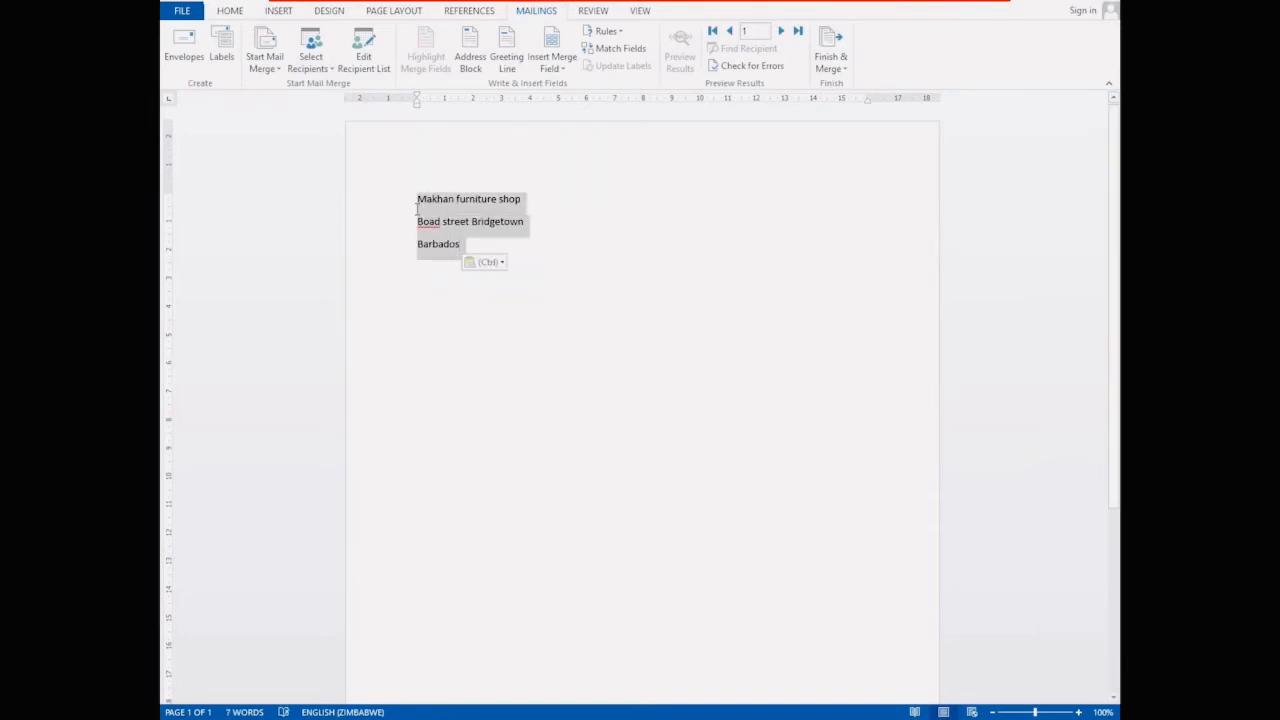
Step: Make the three letterhead lines centred, bold and Capitalize Each Word
click(230, 11)
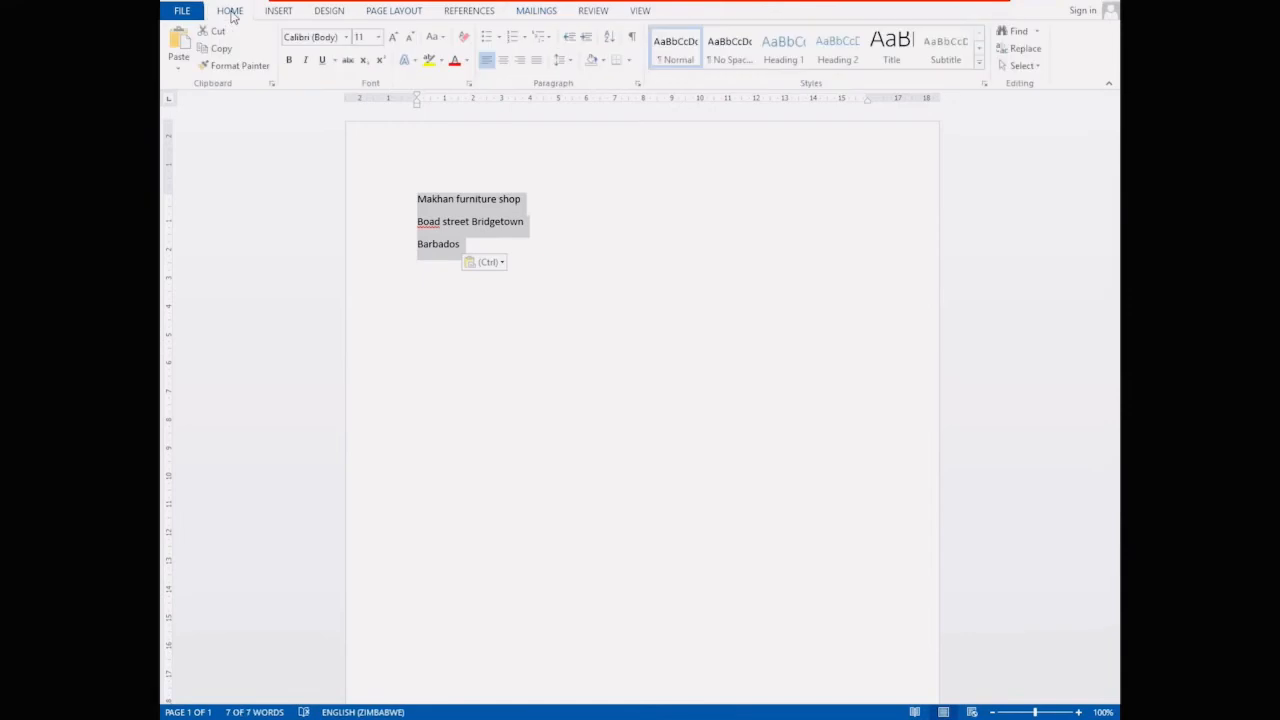
click(504, 61)
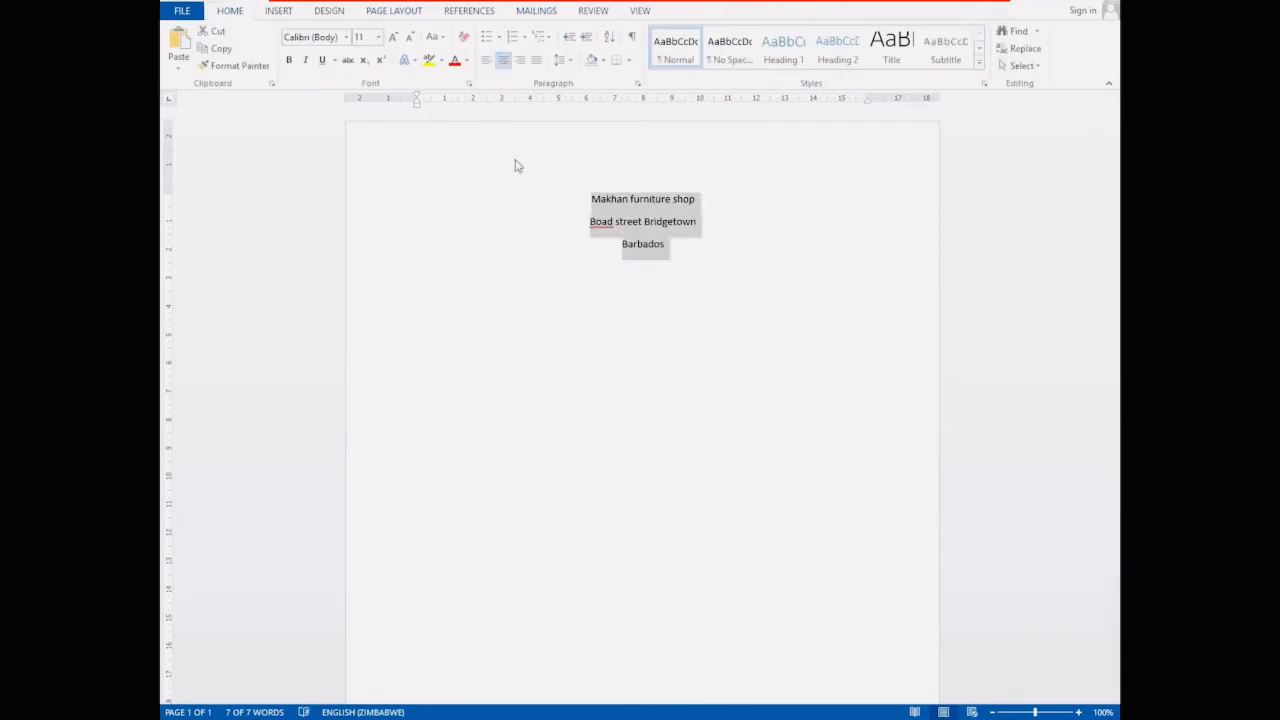
click(289, 60)
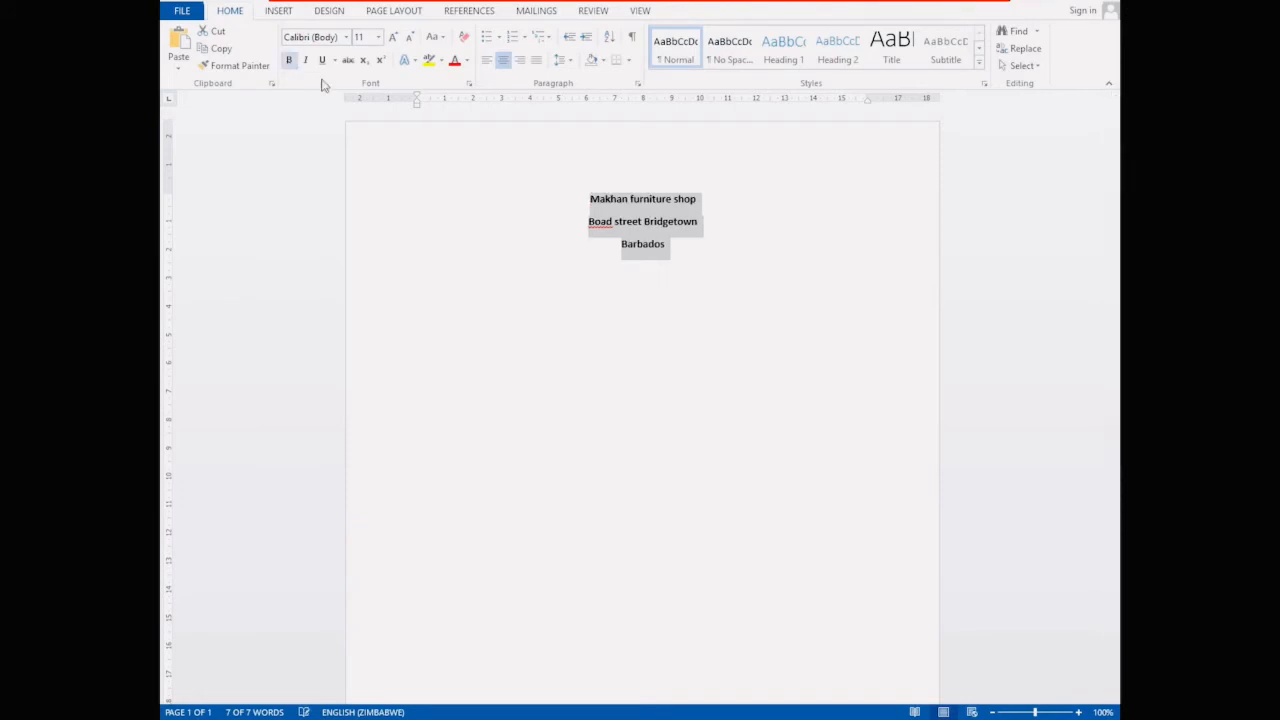
click(445, 40)
click(480, 109)
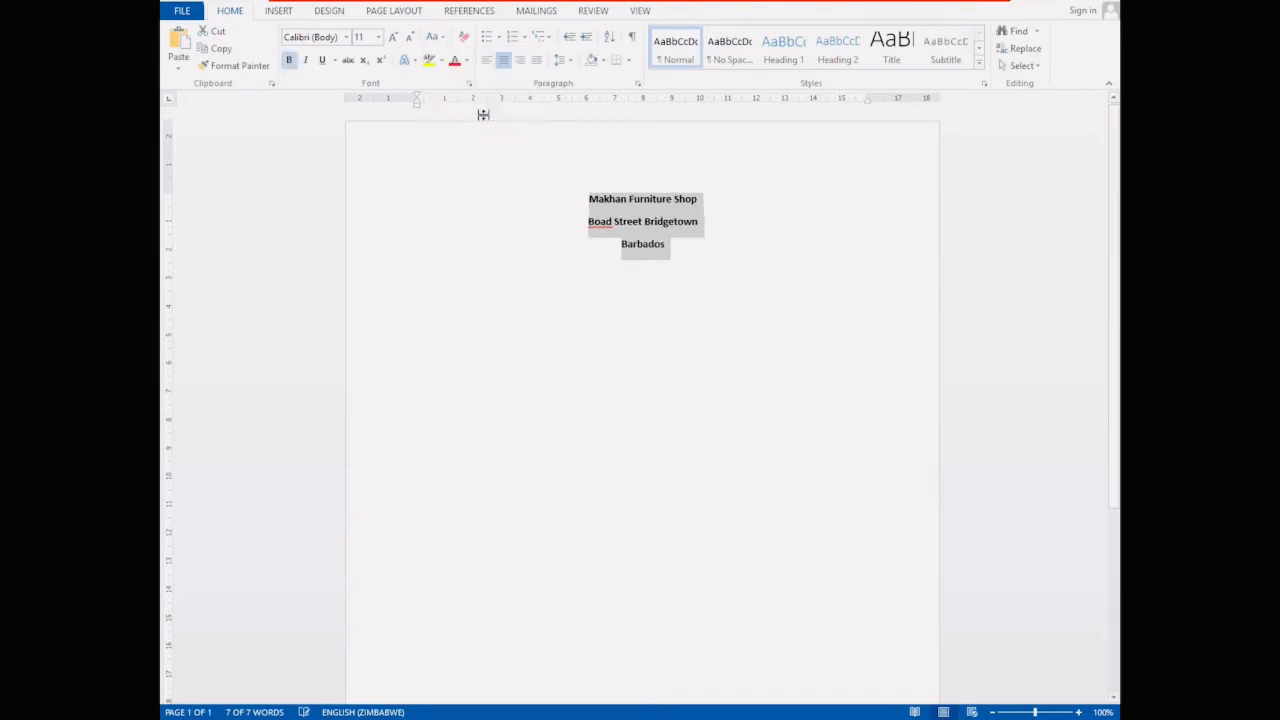
click(719, 244)
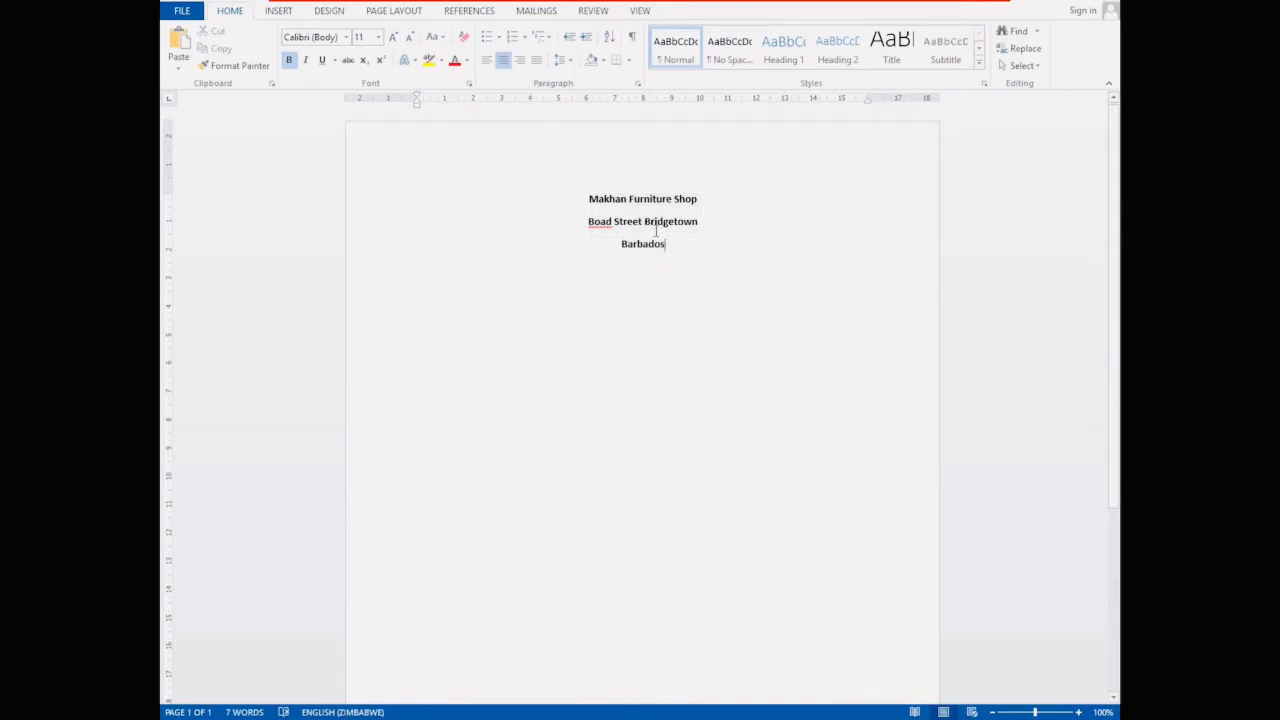
Step: Correct the misspelt 'Boad' to 'Broad' with a capital B
right_click(605, 223)
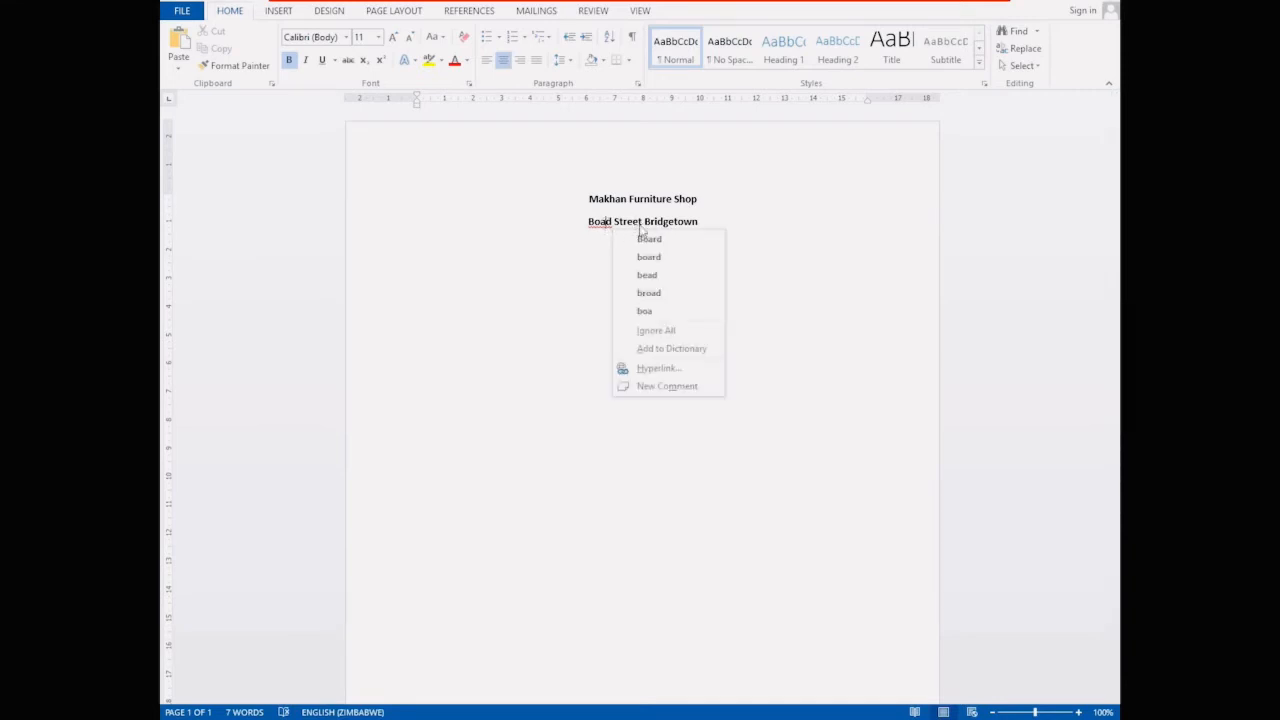
click(649, 293)
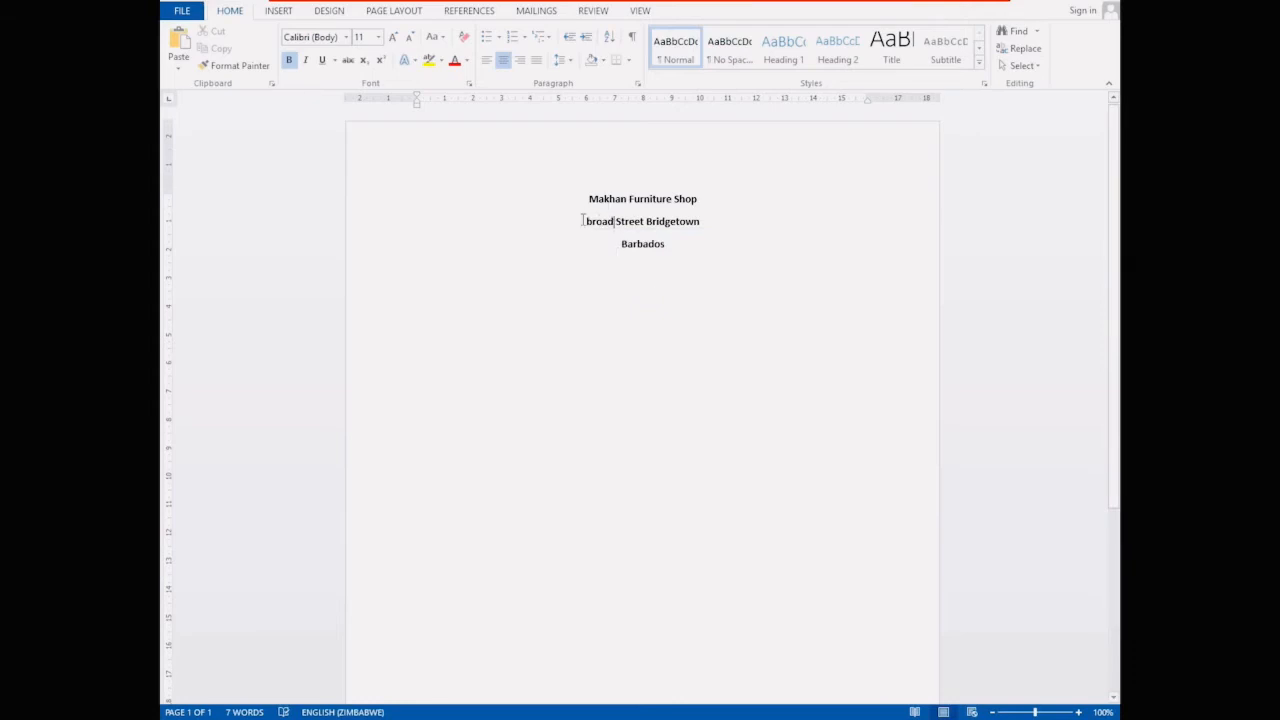
click(591, 221)
key(BackSpace)
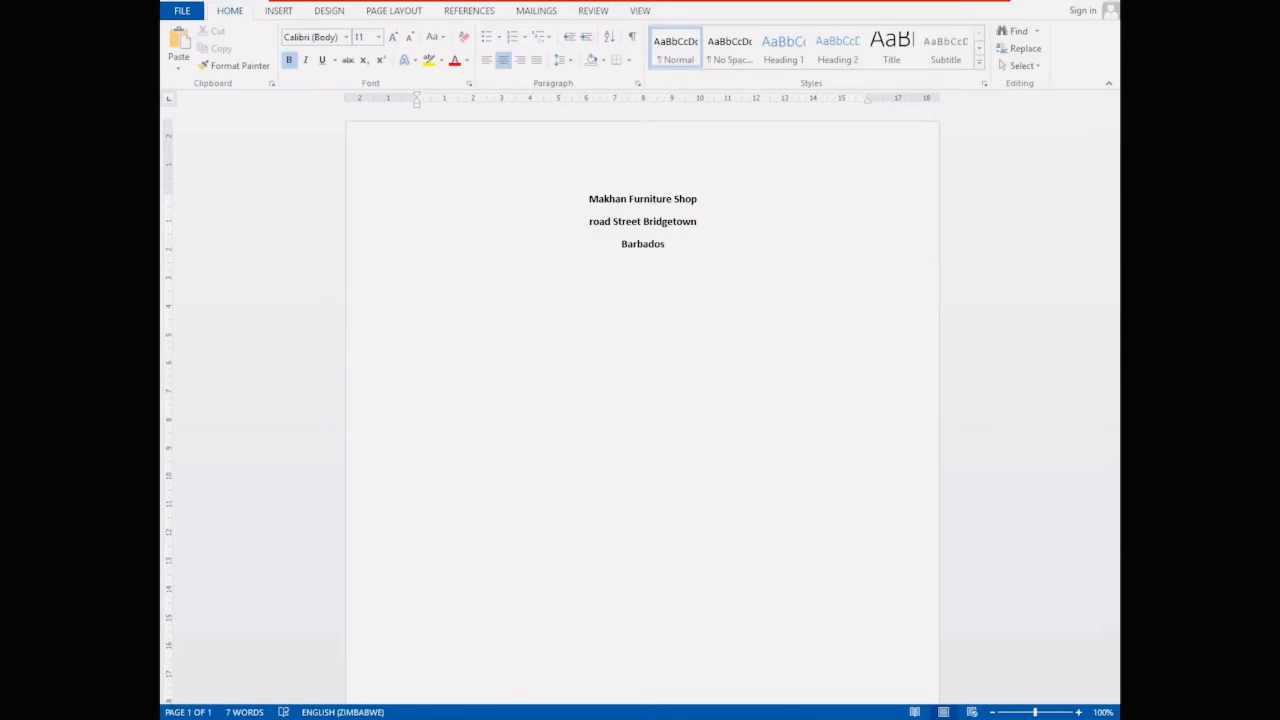
text(B)
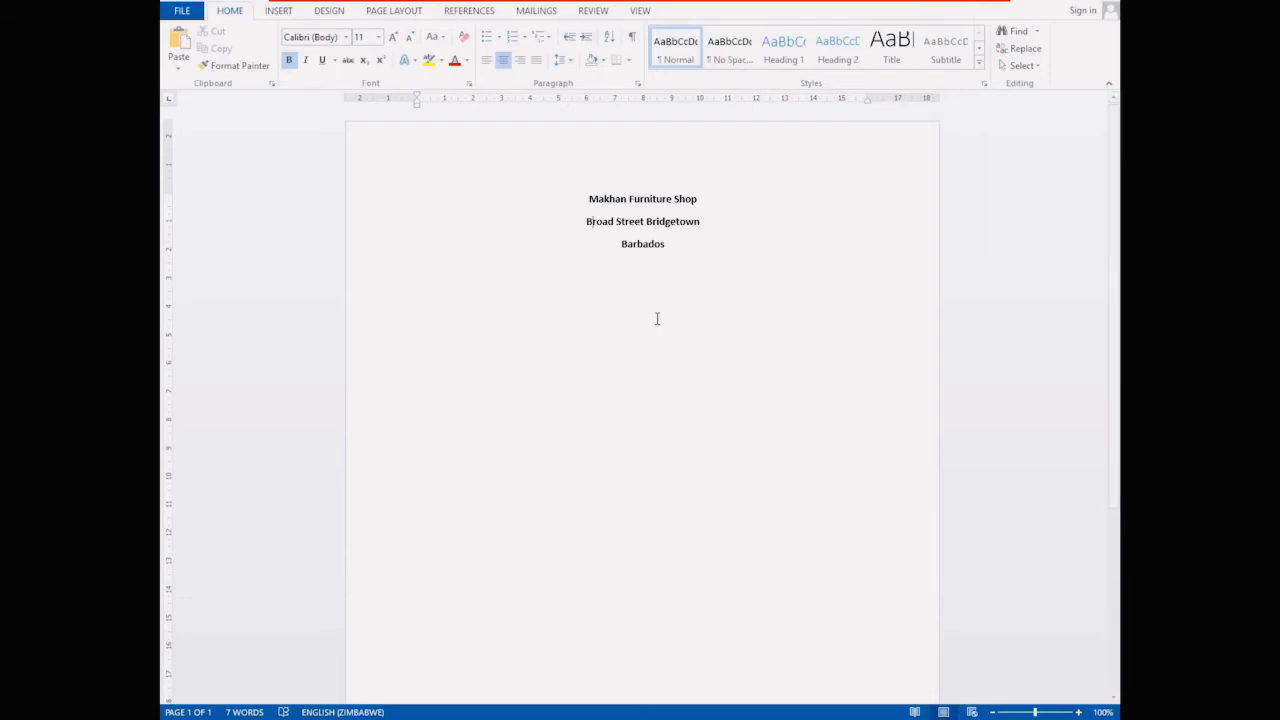
Step: Start a new left-aligned line below the Barbados letterhead line
click(689, 255)
key(Return)
click(485, 61)
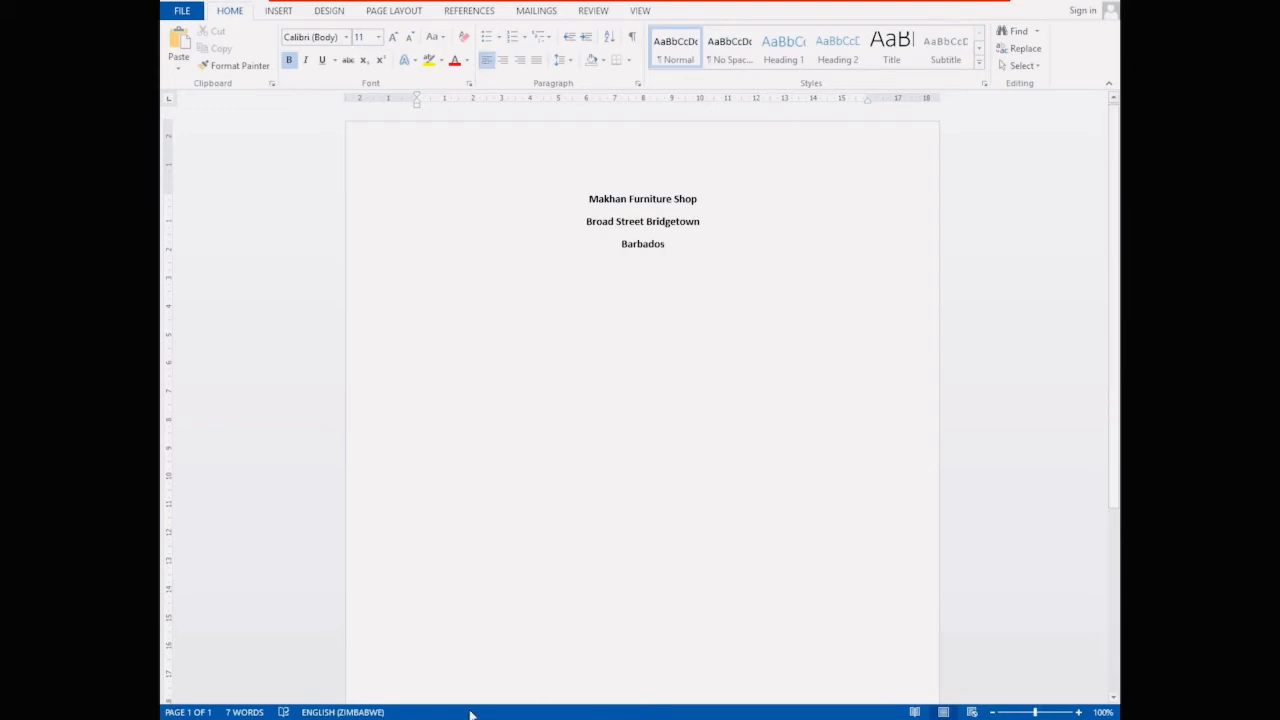
mouse_move(489, 662)
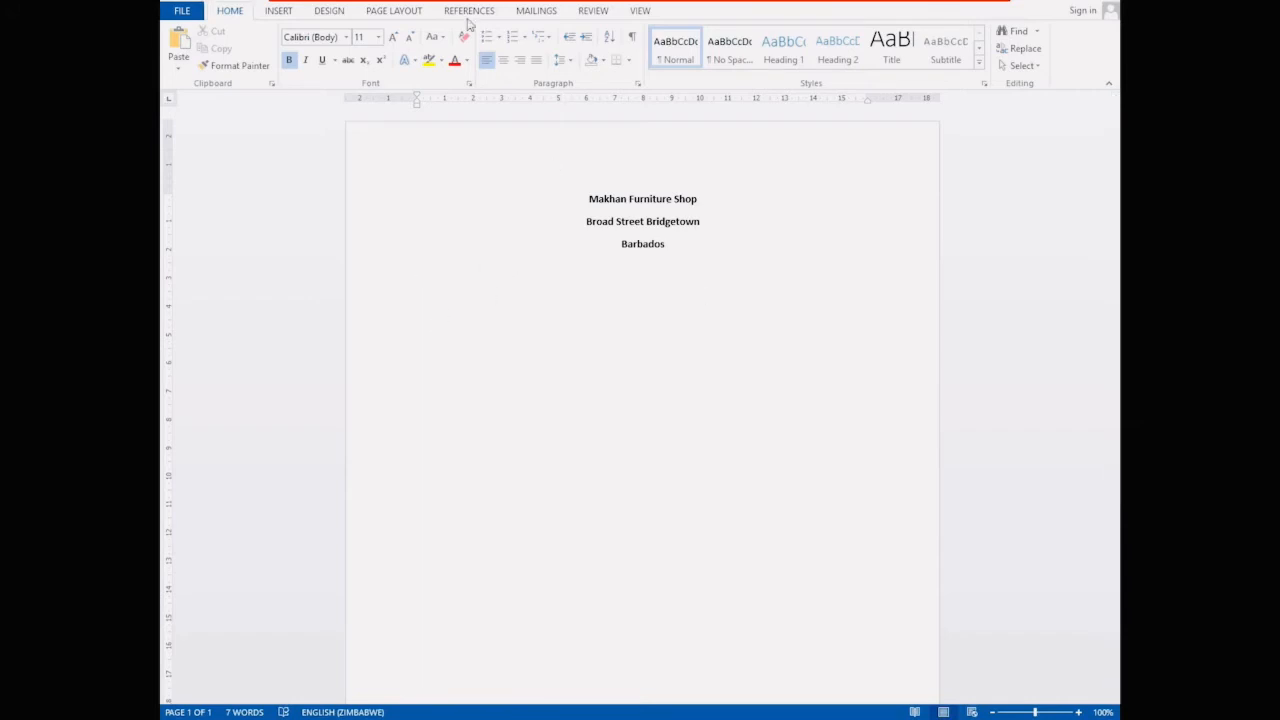
click(545, 12)
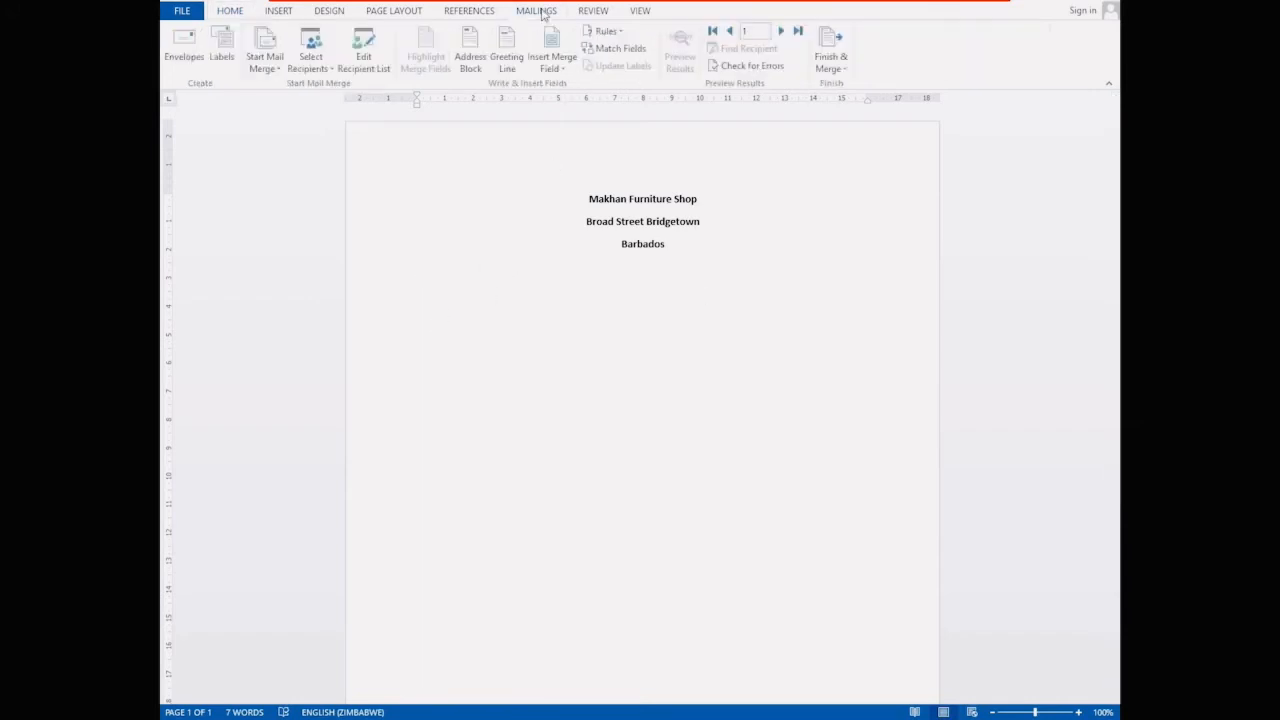
Step: Insert the Title, First_Name and Last_Name merge fields on the recipient line
click(566, 70)
click(560, 84)
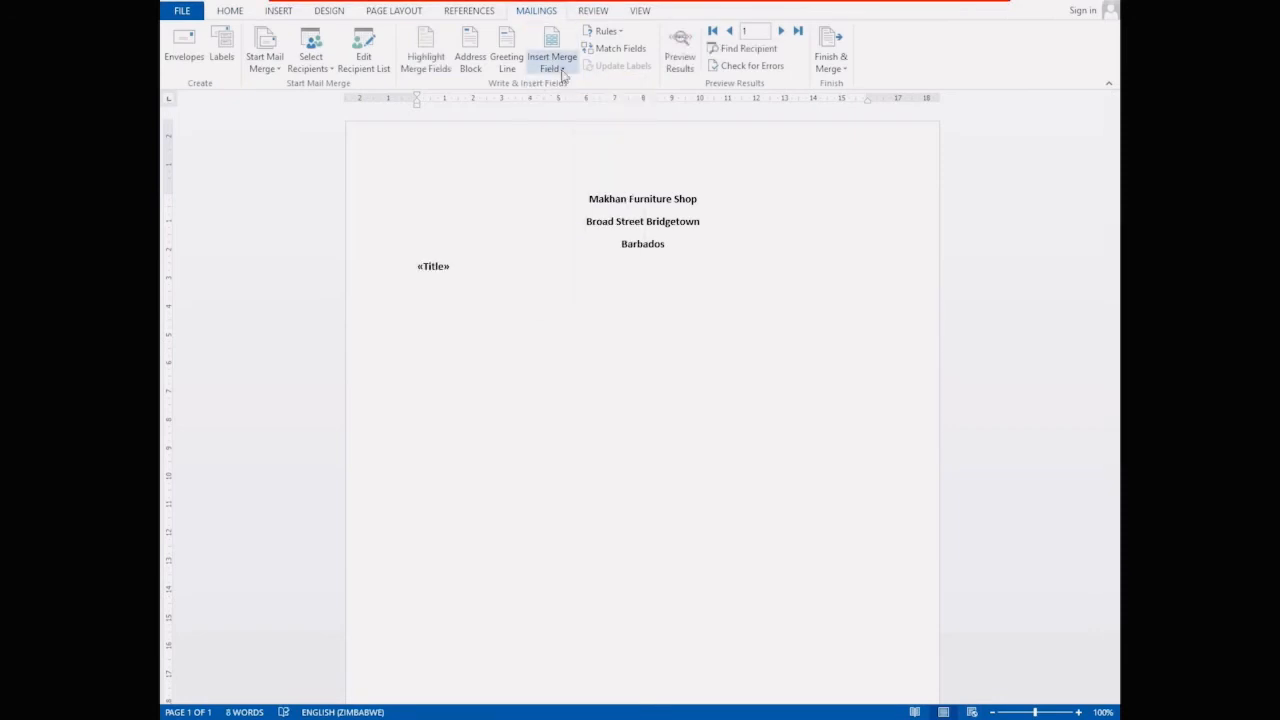
click(564, 72)
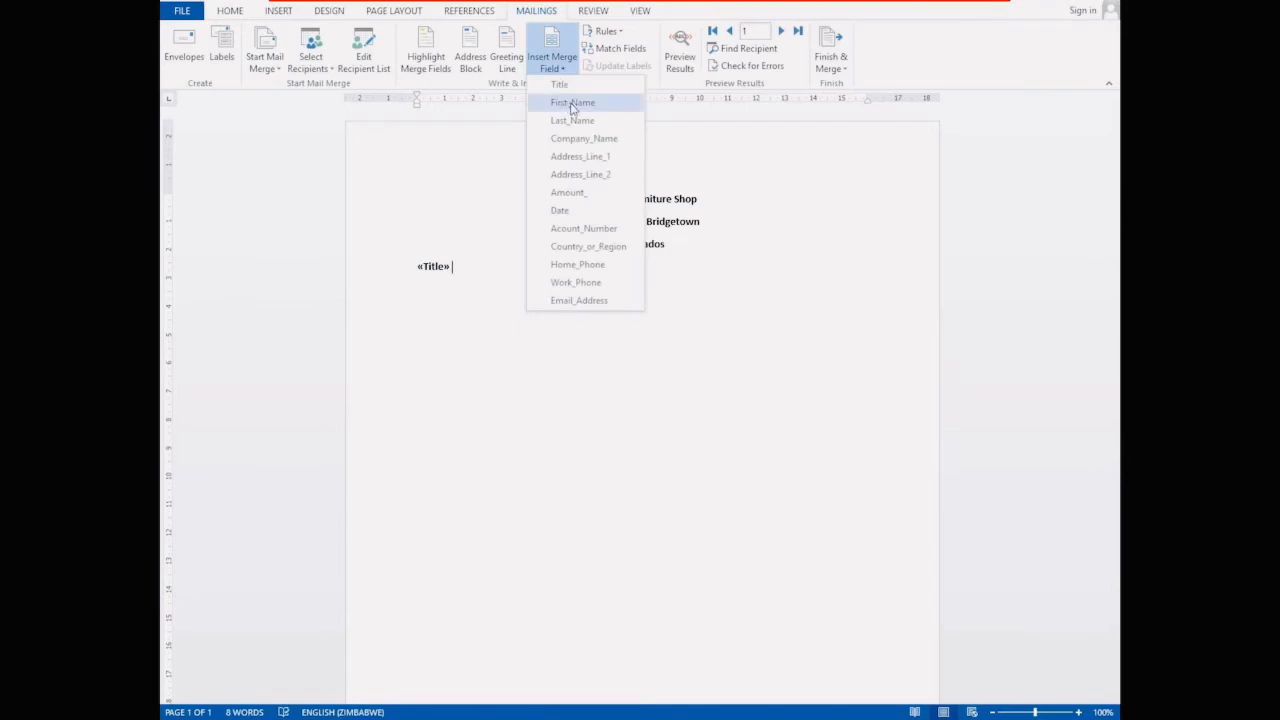
click(567, 101)
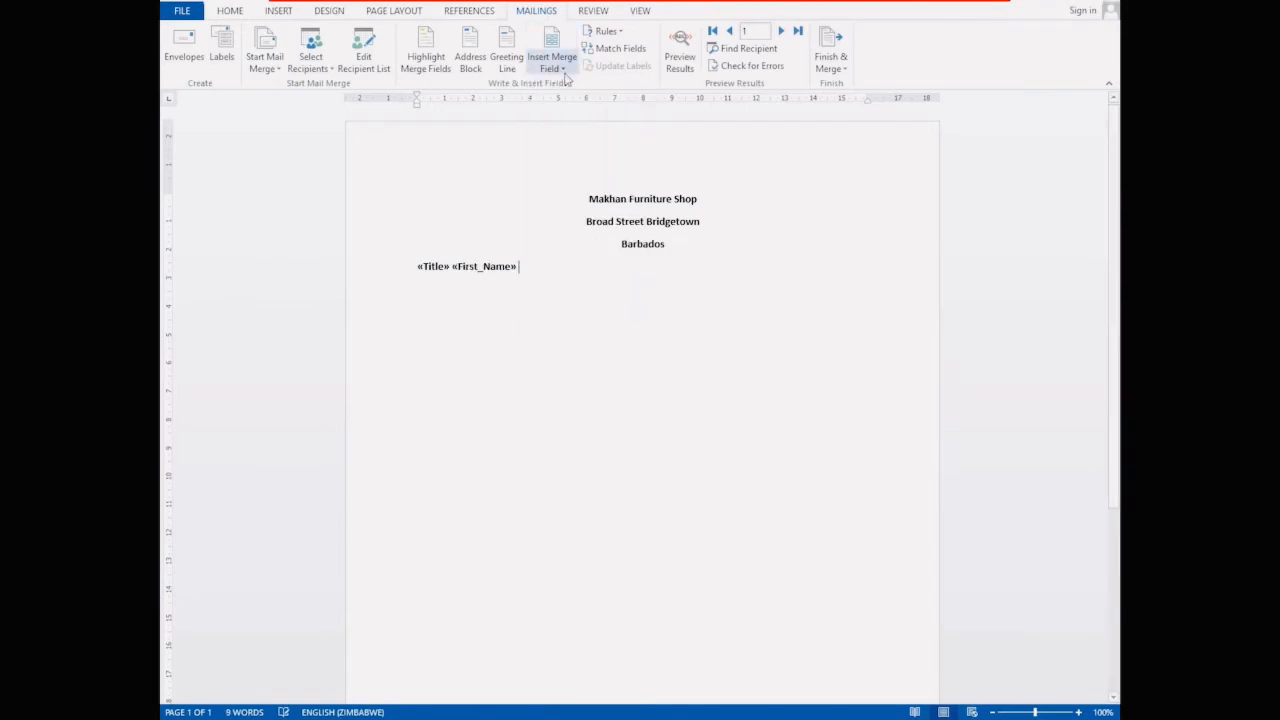
click(564, 72)
click(576, 118)
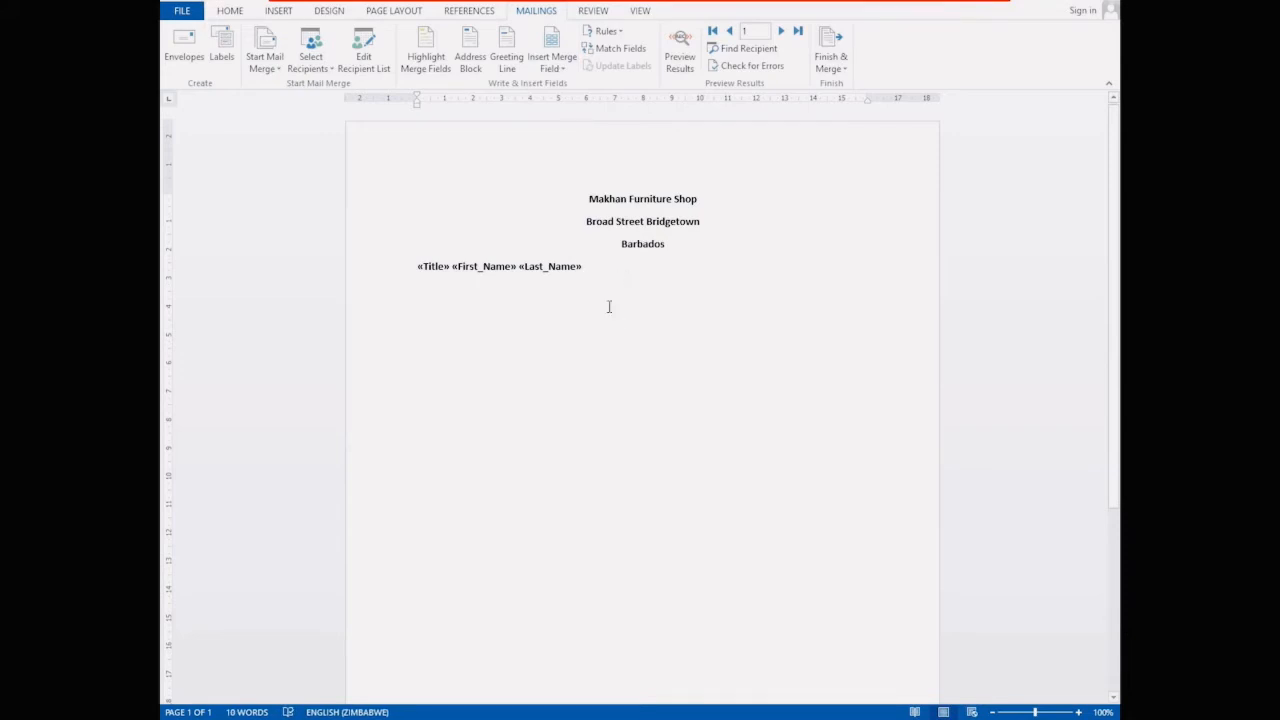
Step: Add a new line holding the Address_Line_1 and Address_Line_2 merge fields
key(Return)
click(563, 68)
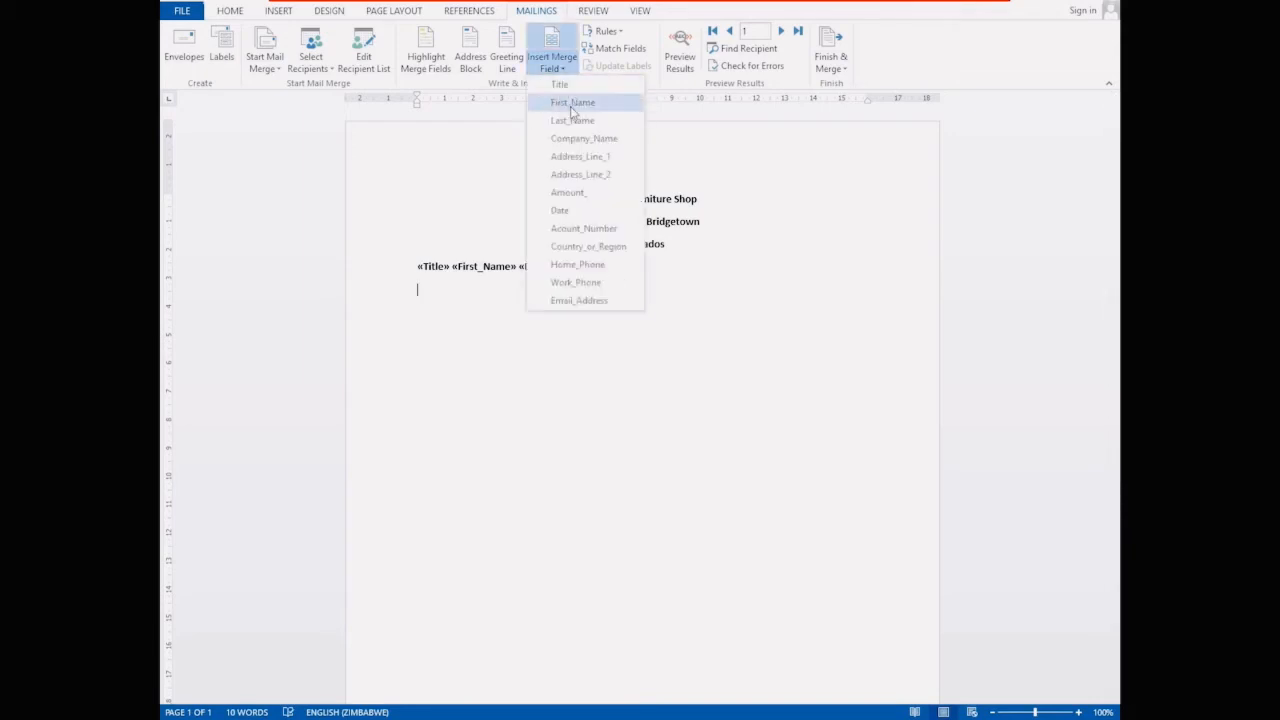
click(584, 156)
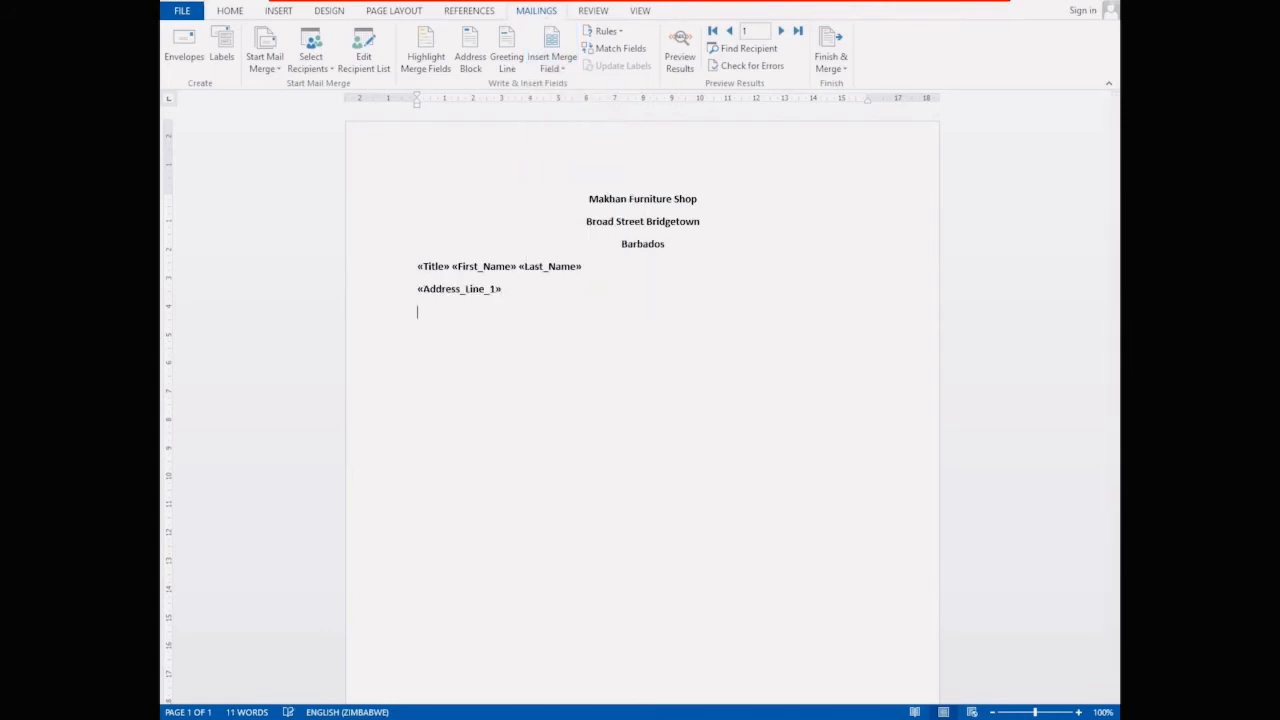
click(565, 76)
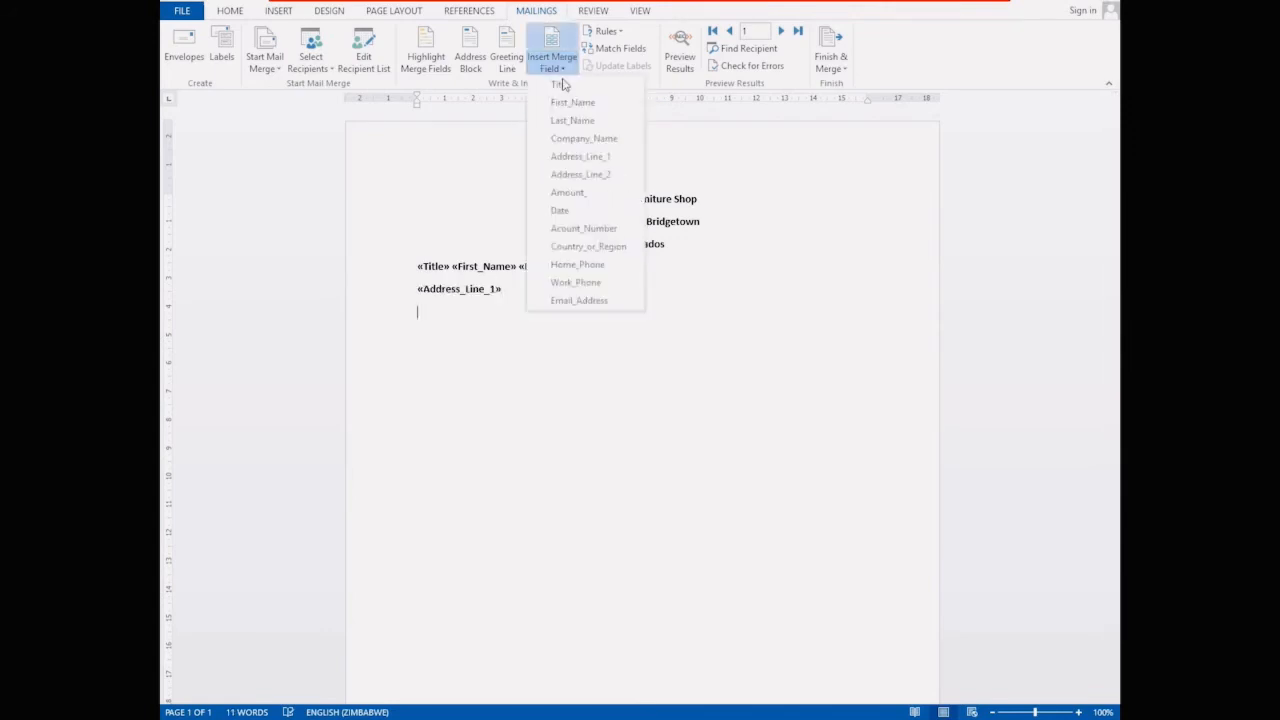
click(583, 176)
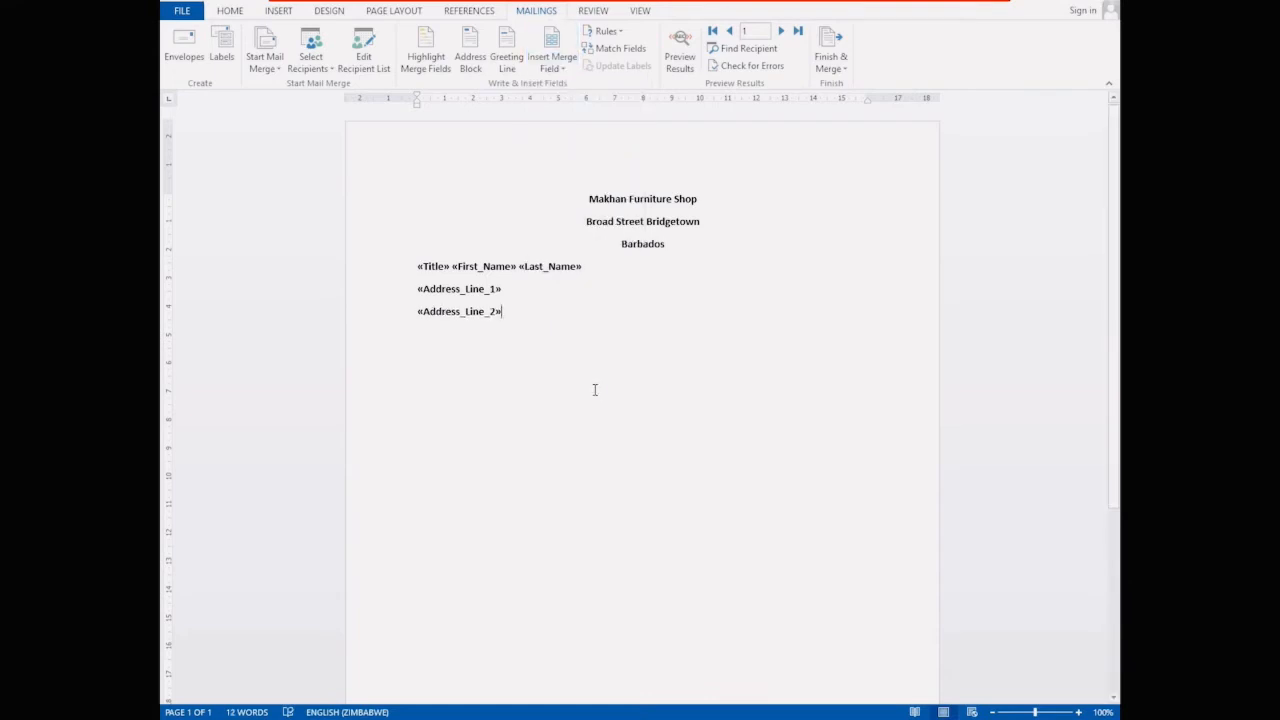
Step: Add a 'Dear' greeting followed by Title and Last_Name fields, then switch to the Document1 draft
key(Return)
text(Dear)
click(563, 76)
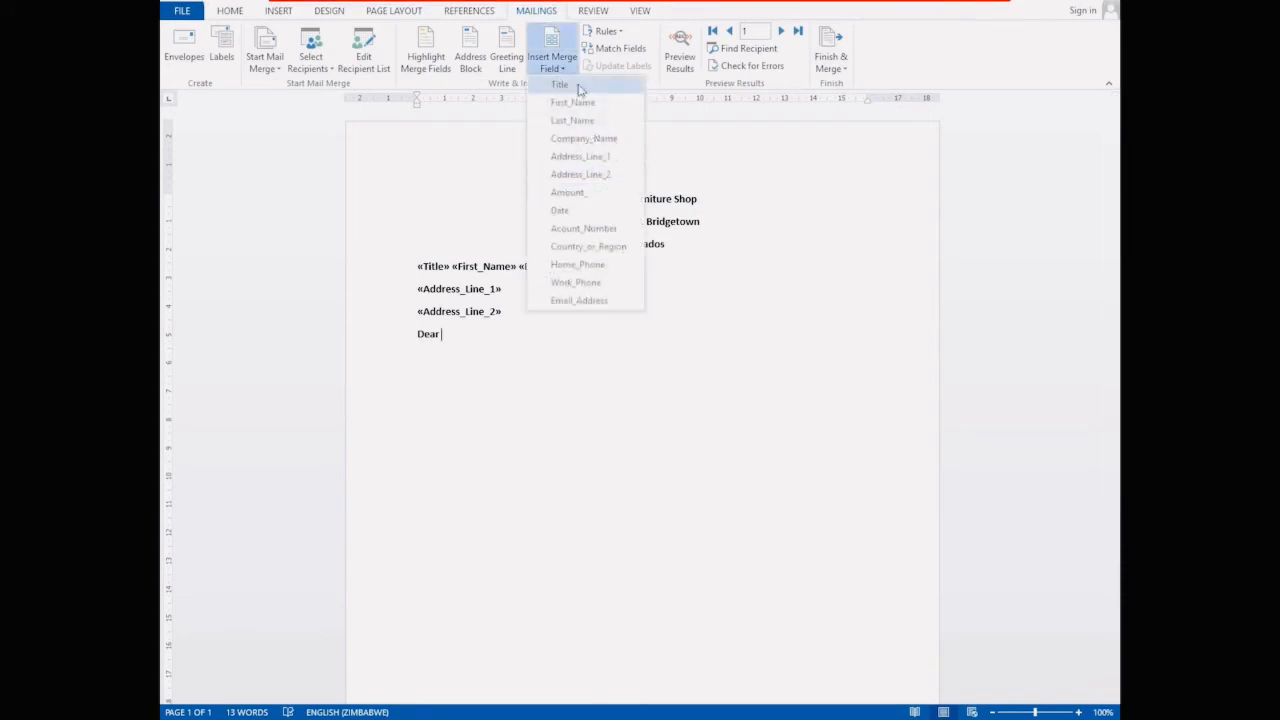
click(579, 86)
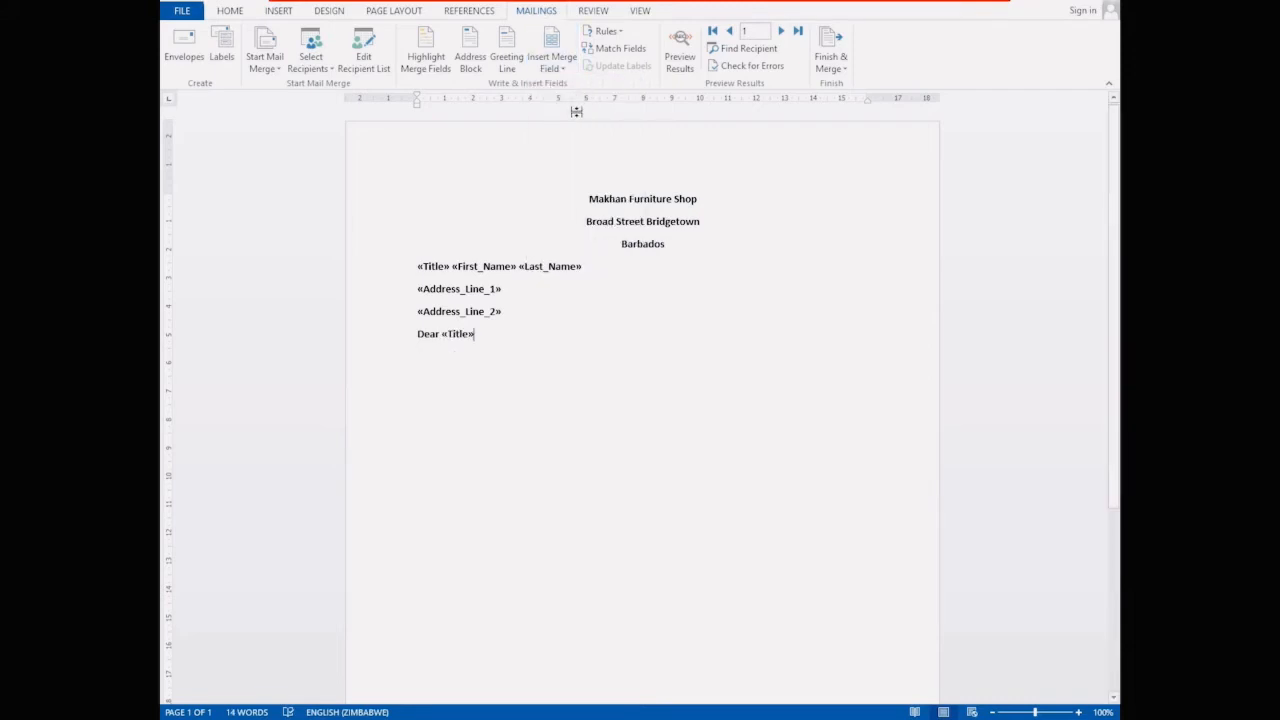
click(554, 66)
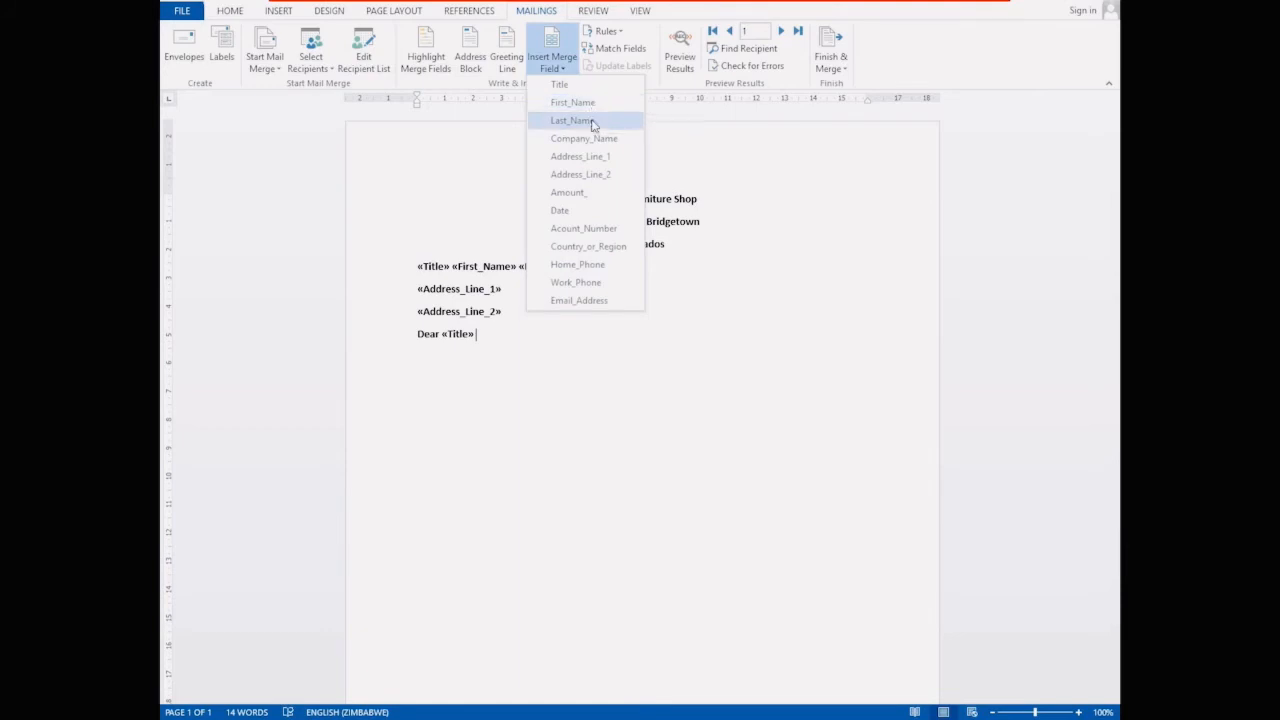
click(593, 121)
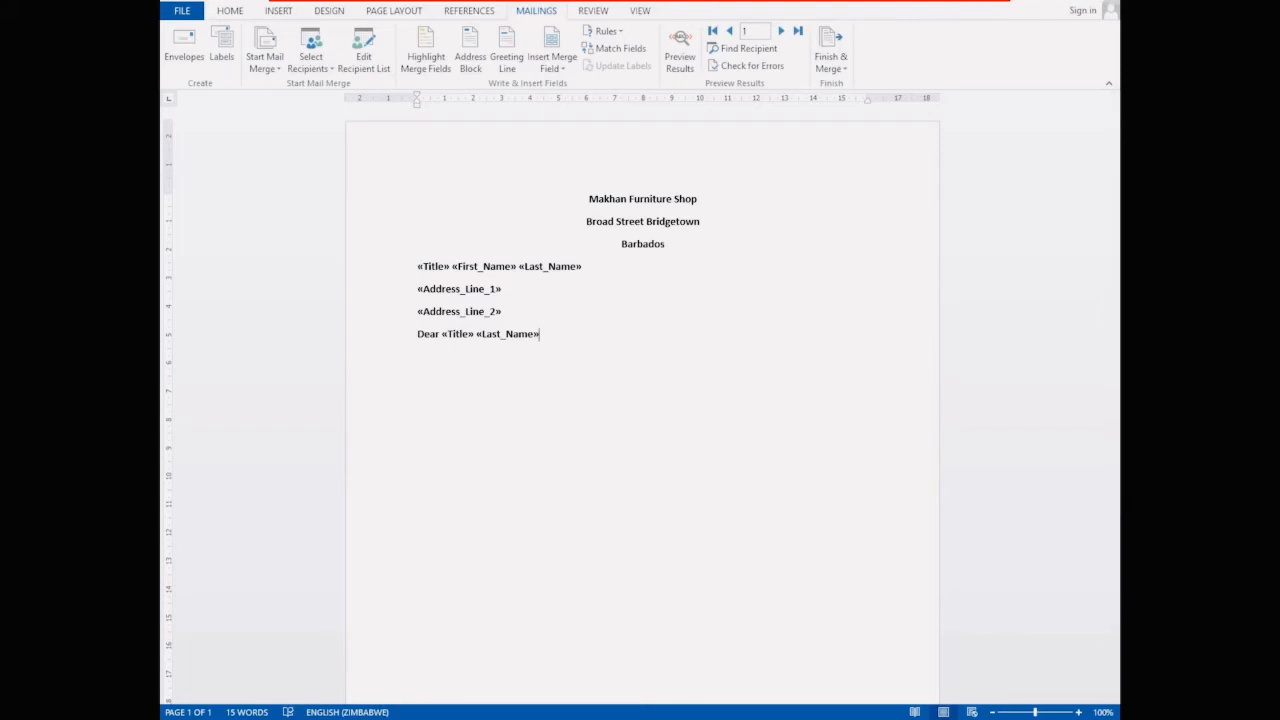
mouse_move(472, 718)
click(434, 668)
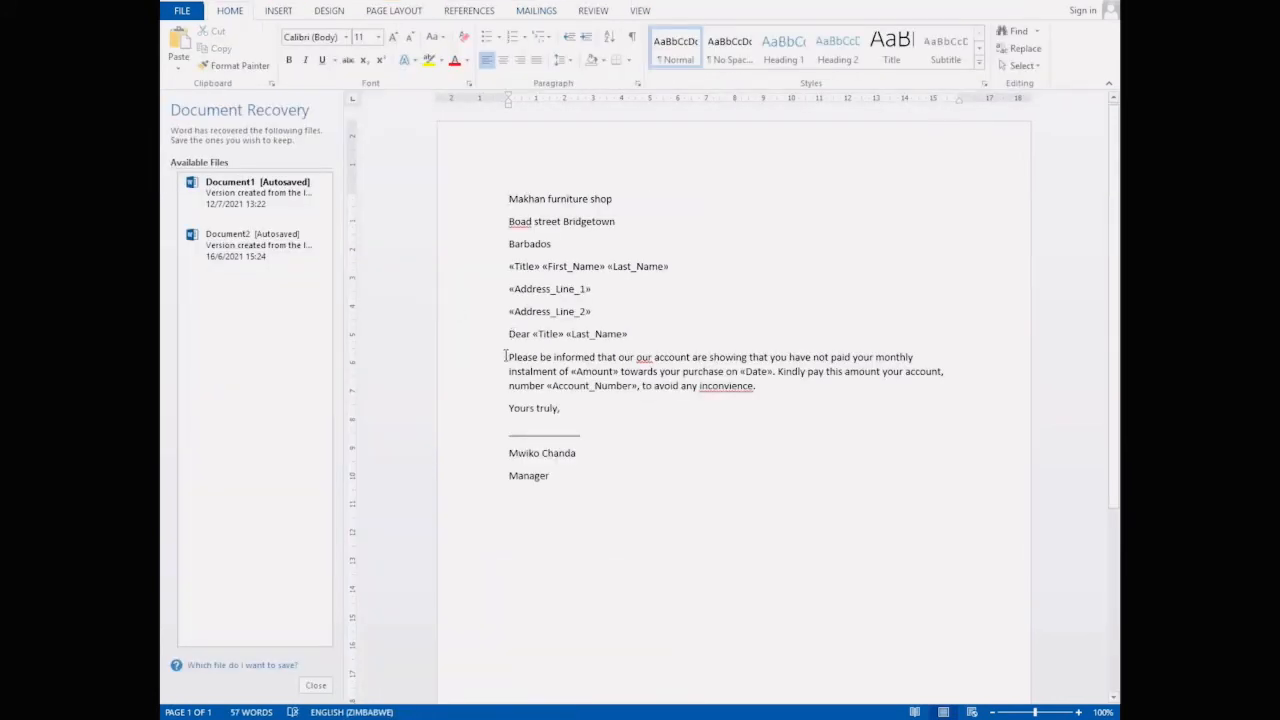
Step: Copy the draft's body through 'Manager' and paste it below the salutation, keeping source formatting
mouse_move(506, 357)
mouse_down()
mouse_move(694, 384)
mouse_move(730, 405)
mouse_move(691, 481)
mouse_up()
right_click(695, 378)
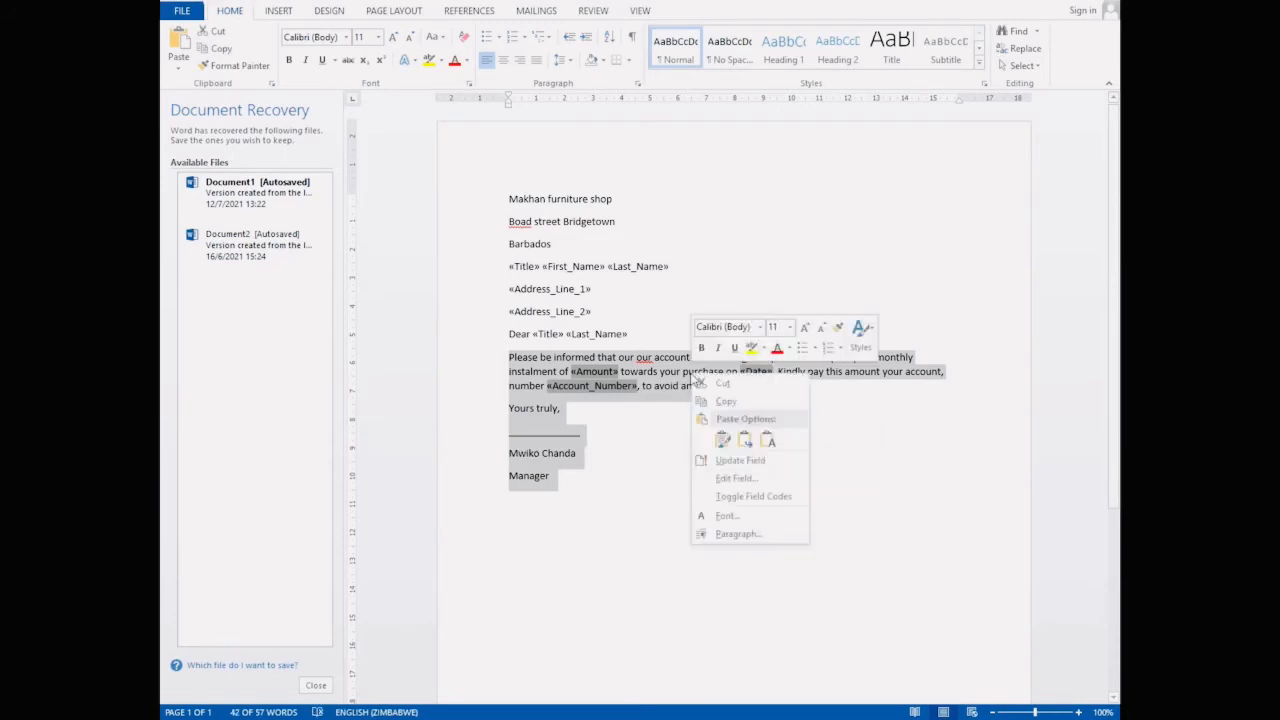
click(724, 402)
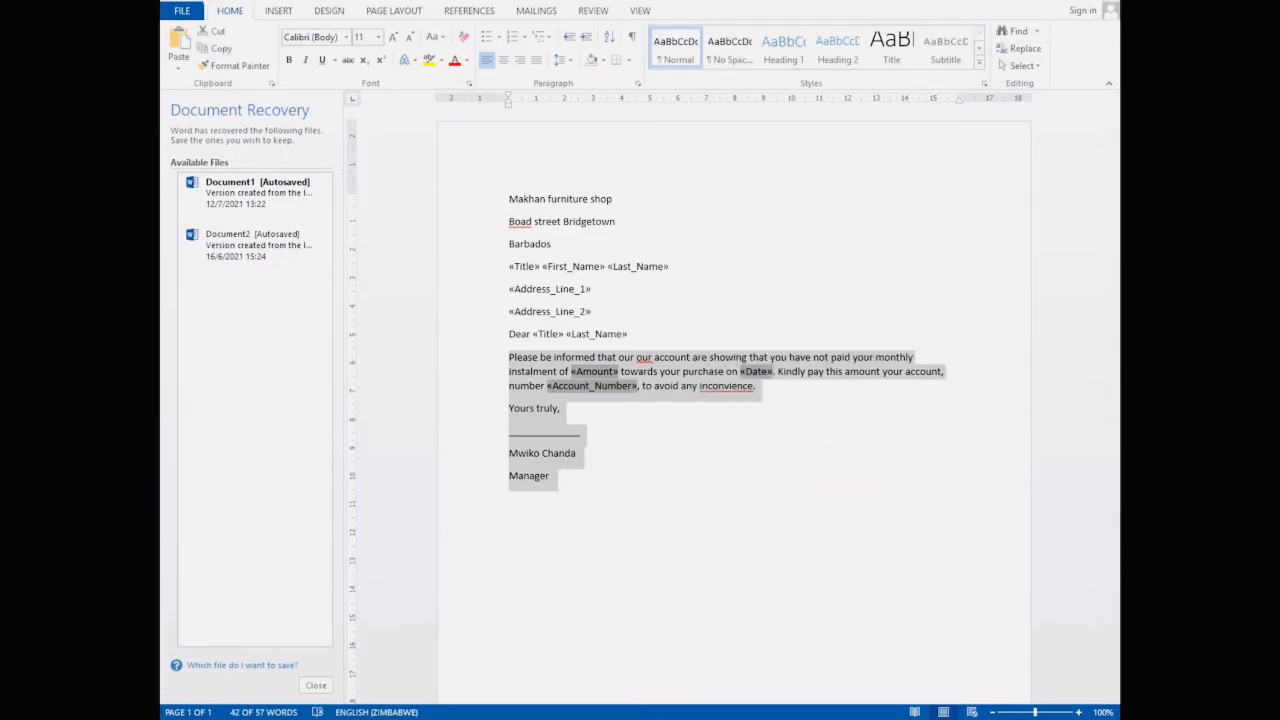
click(1055, 2)
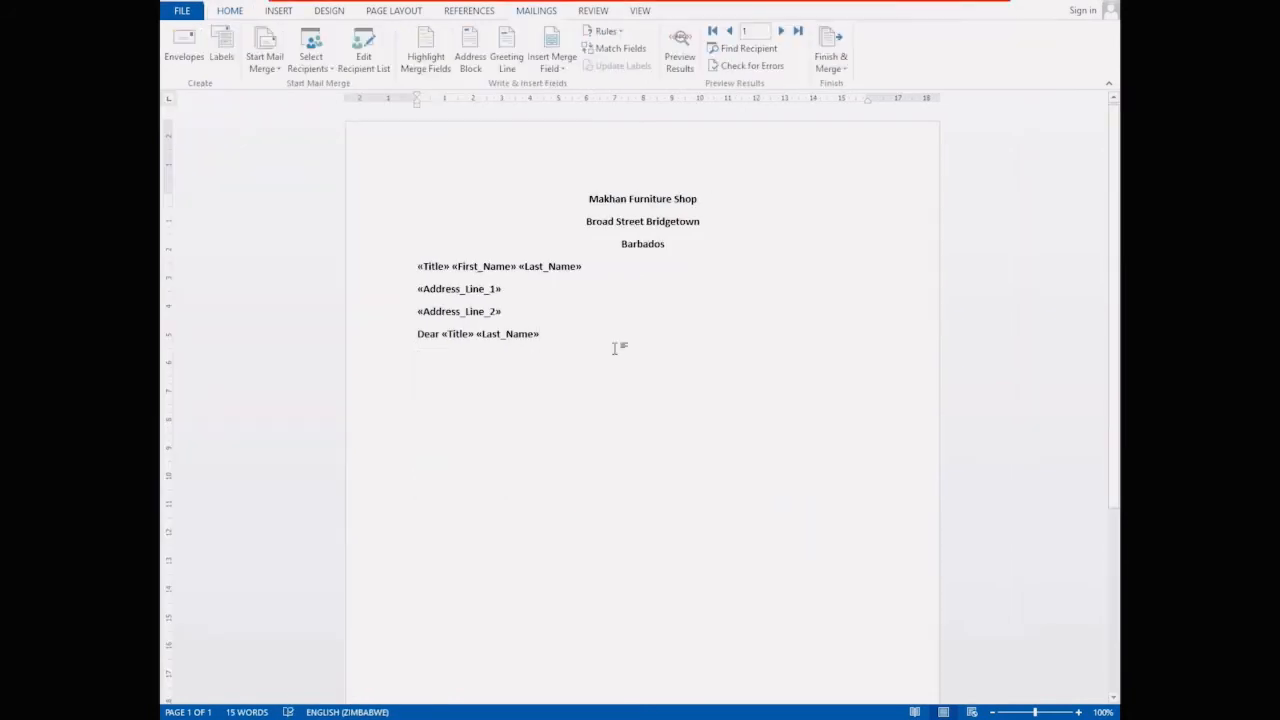
key(Return)
right_click(416, 357)
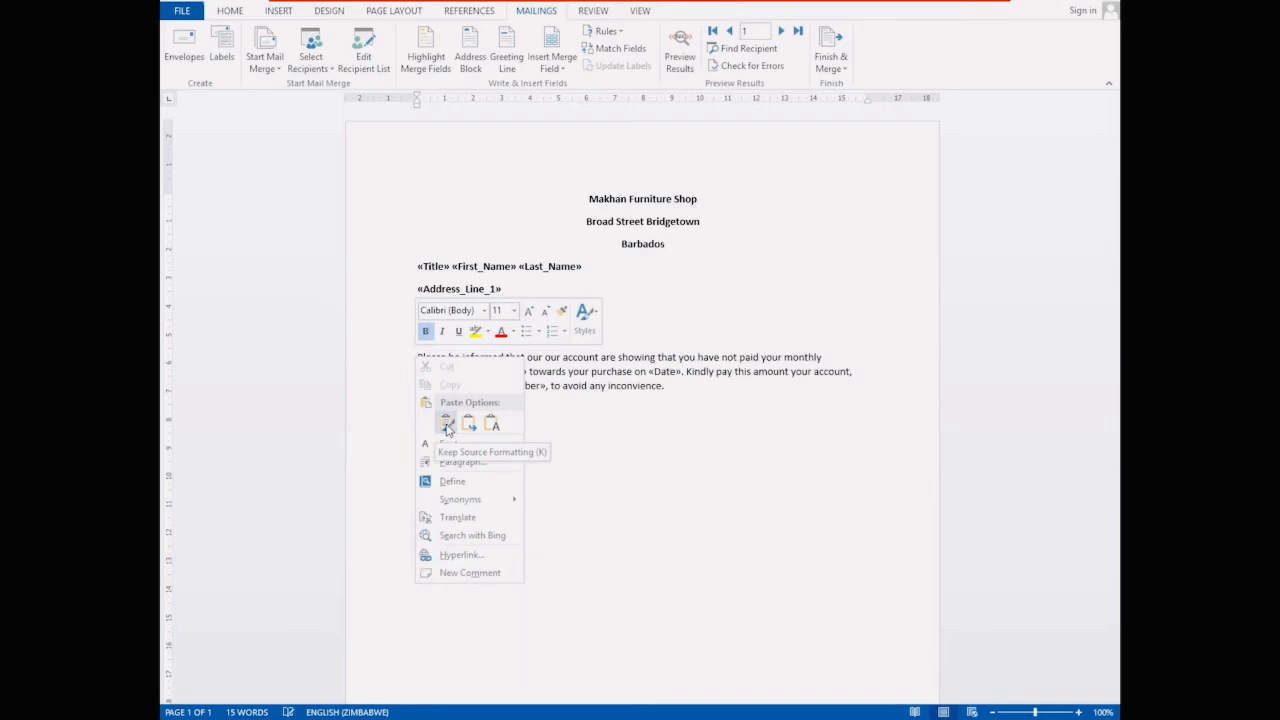
click(492, 425)
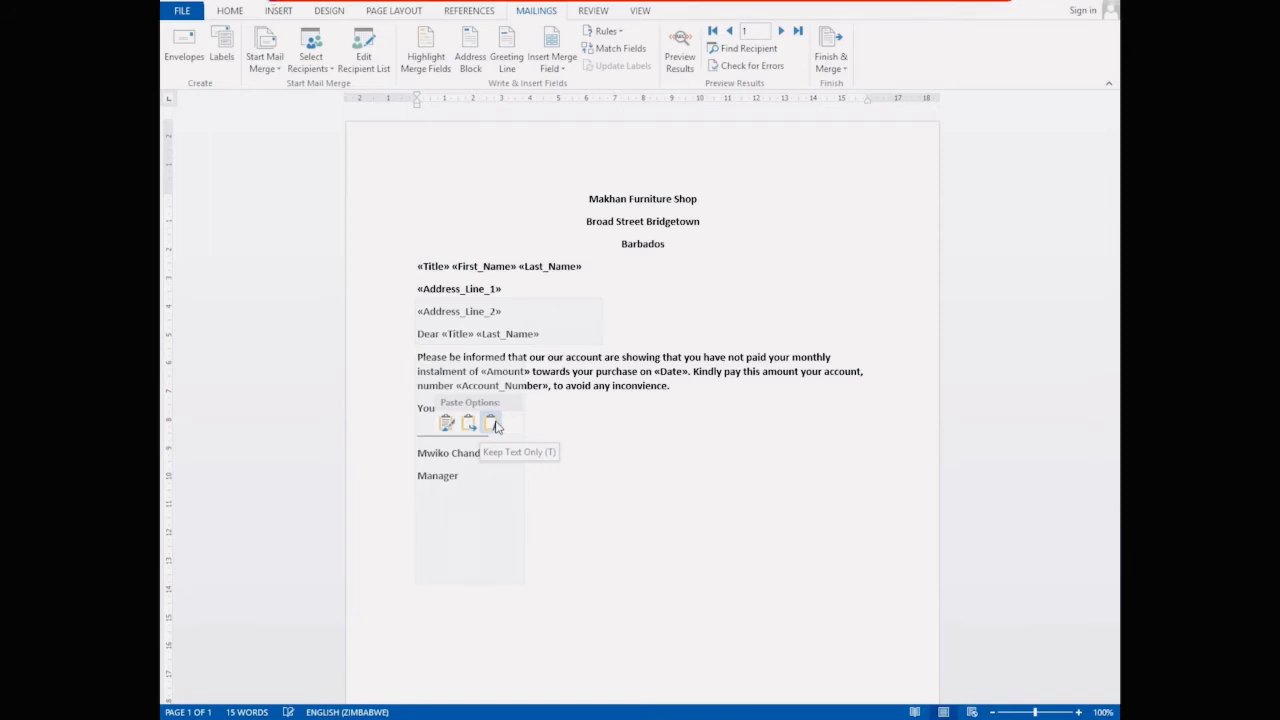
click(445, 425)
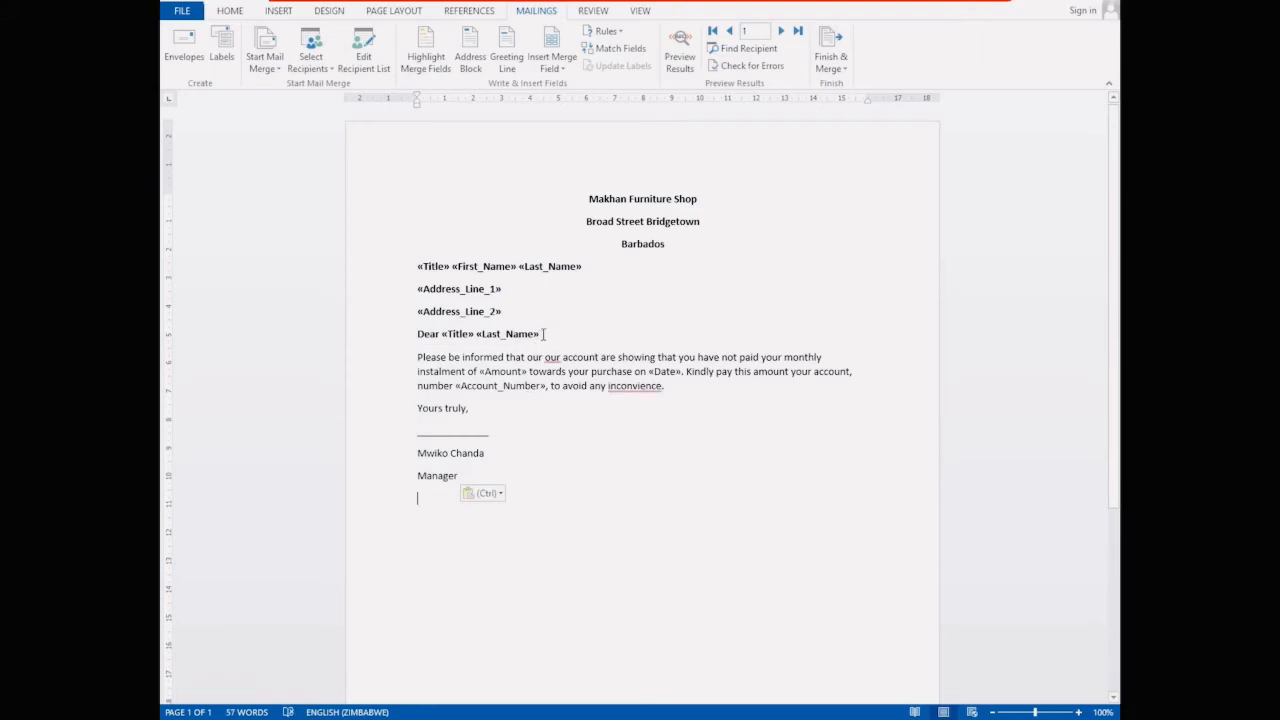
drag(543, 334, 418, 264)
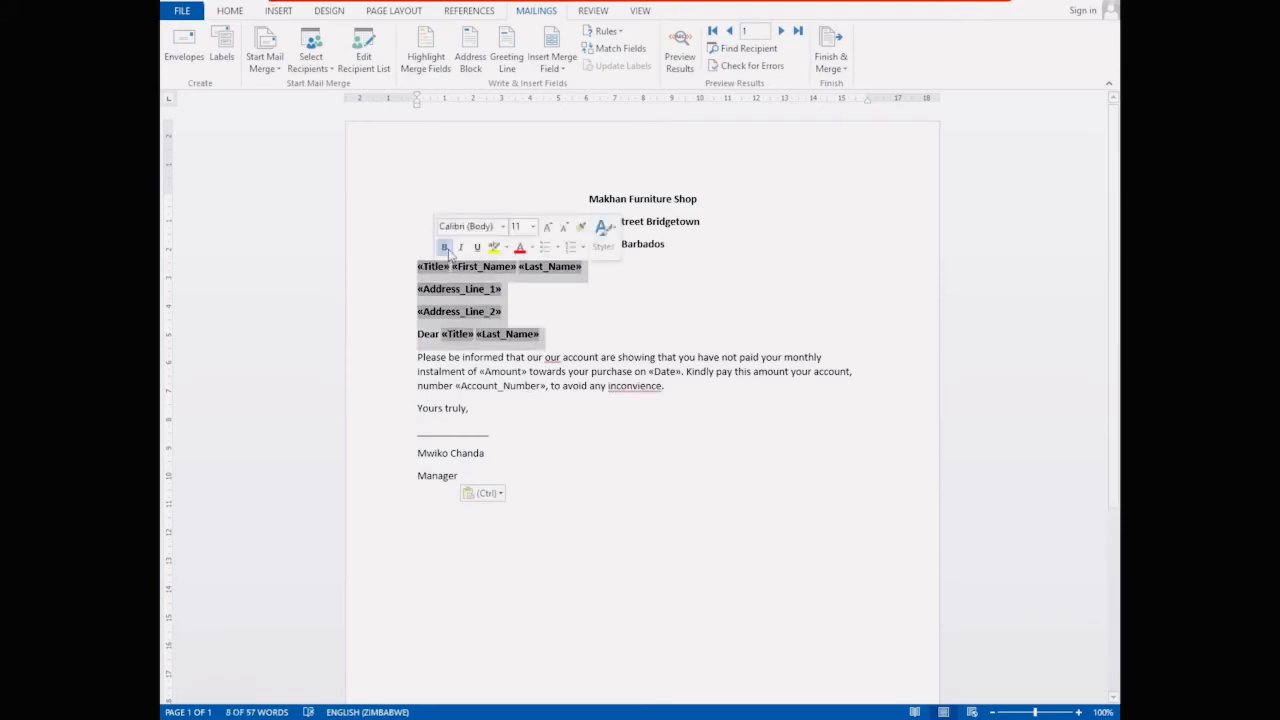
Step: Unbold the address and salutation lines and delete the «Amount» field after 'instalment of'
click(445, 248)
click(653, 345)
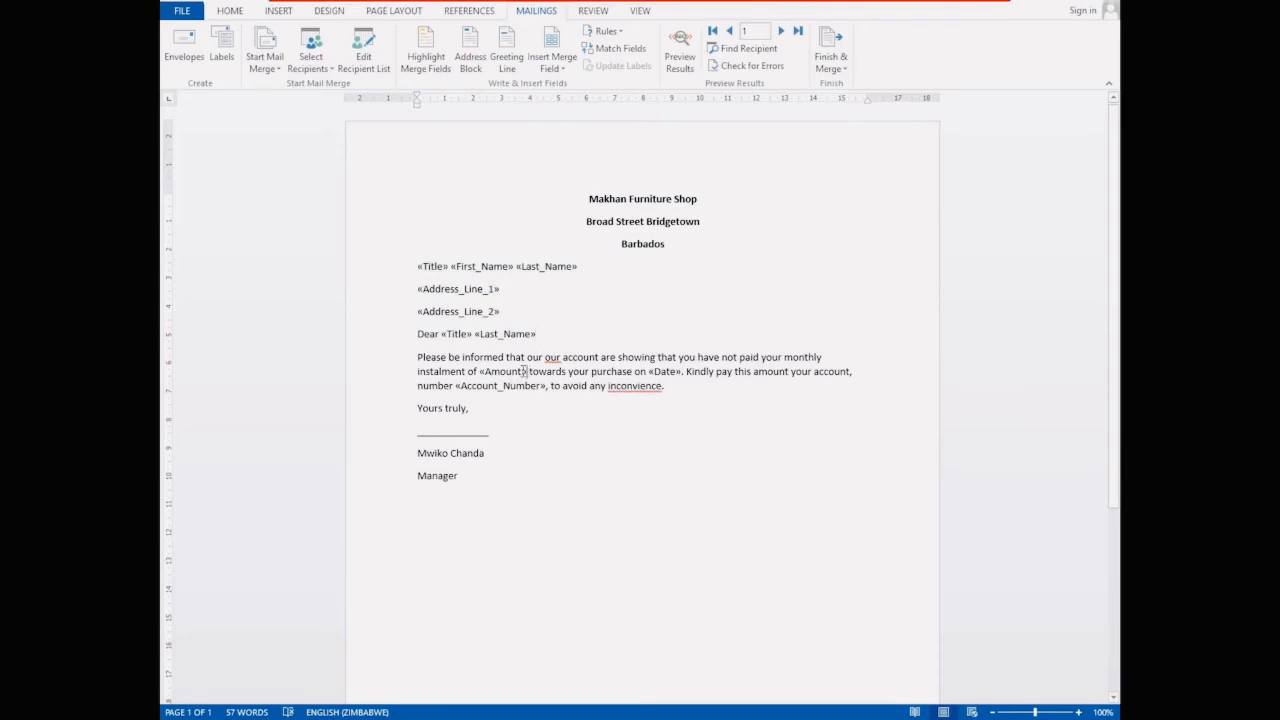
click(524, 371)
drag(526, 371, 478, 372)
key(Delete)
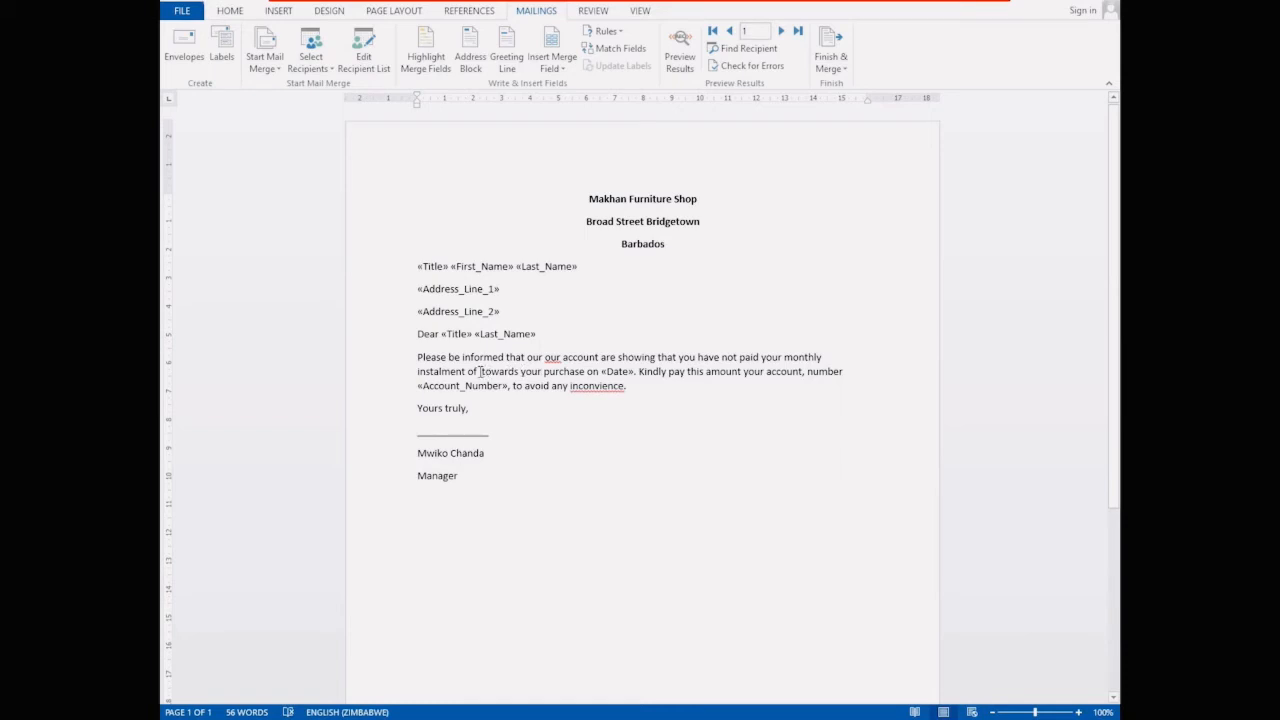
Step: Insert the «Amount_» merge field between 'instalment of' and 'towards'
click(481, 371)
click(562, 66)
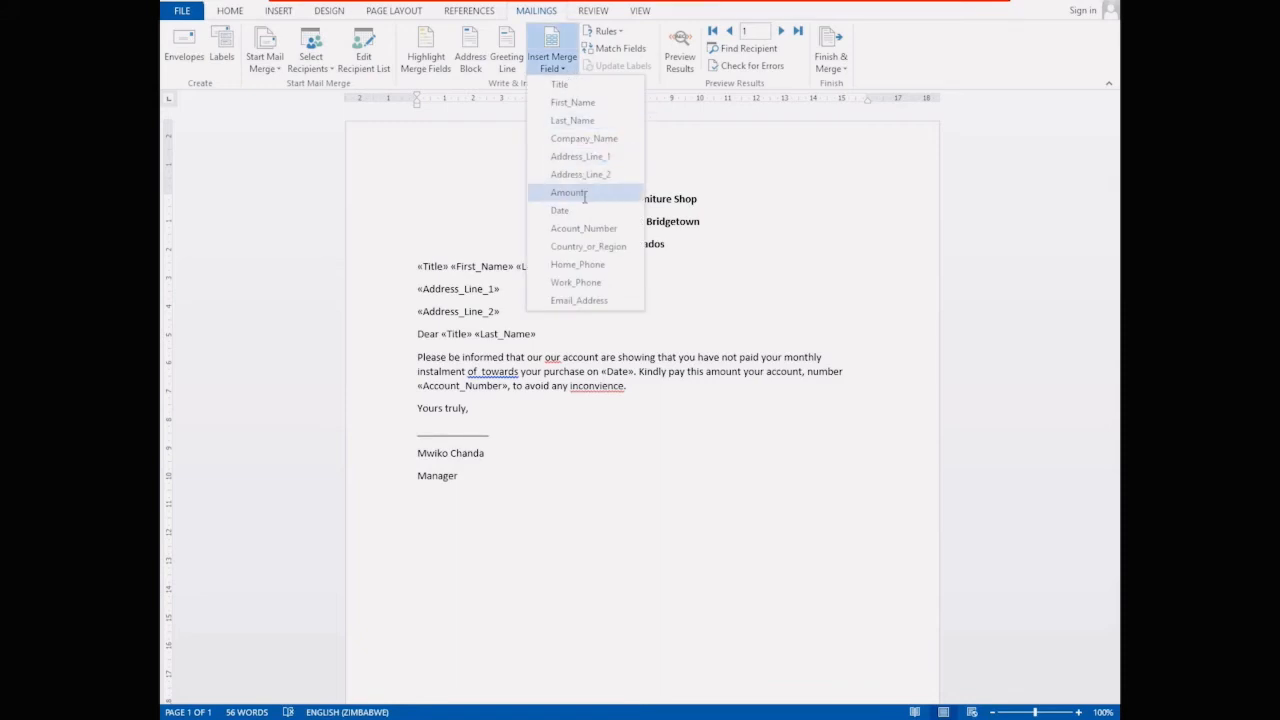
click(566, 193)
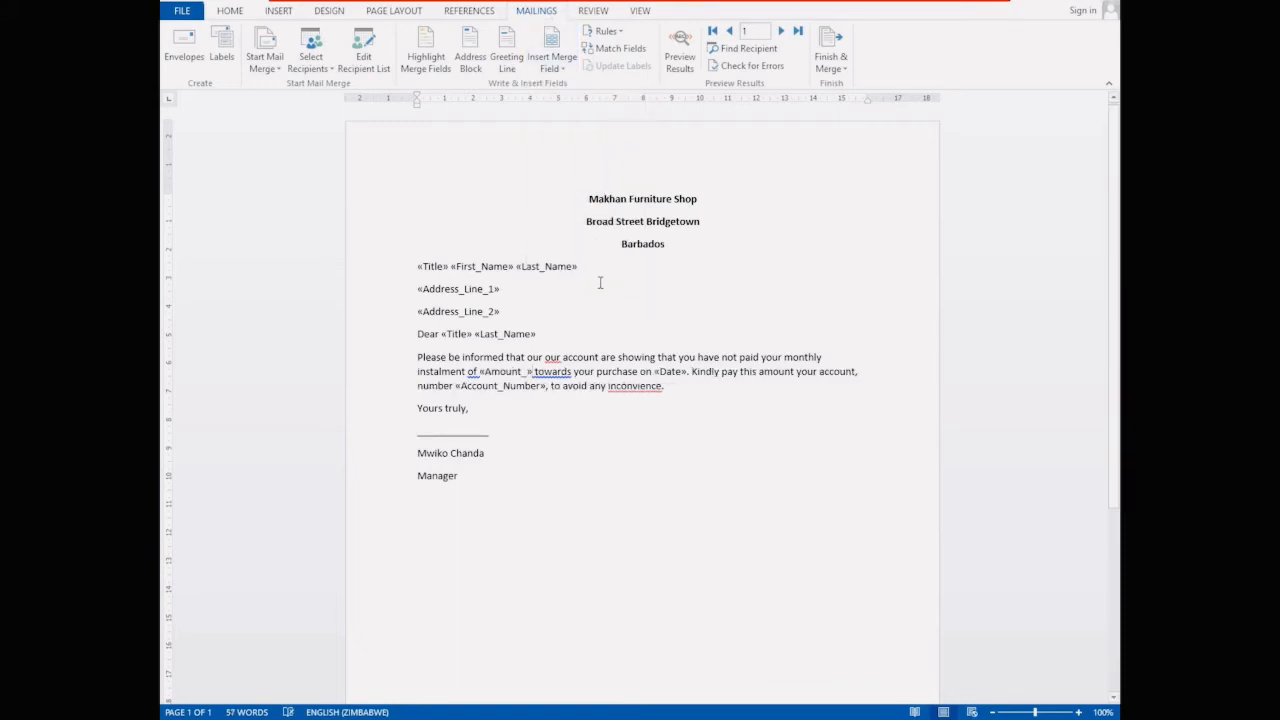
Step: Inspect the «Date» and «Account_Number» fields against the merge field list without changing them
right_click(673, 373)
click(673, 373)
click(556, 66)
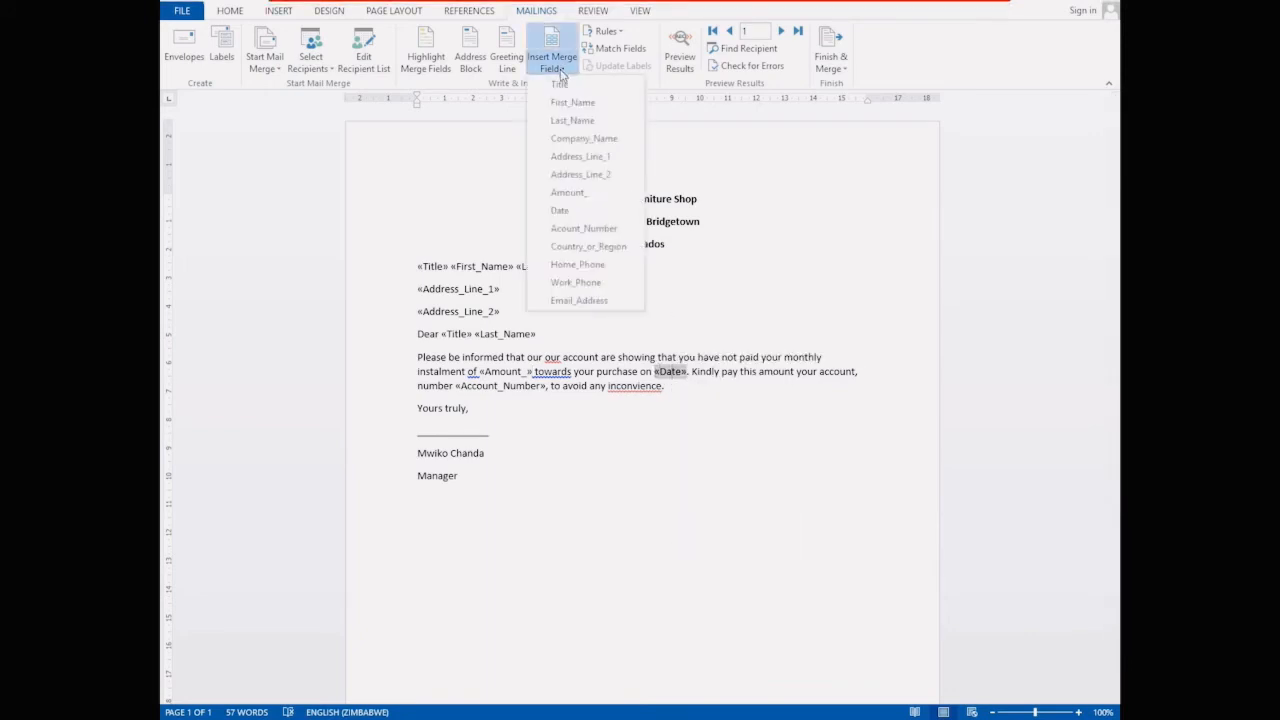
click(583, 211)
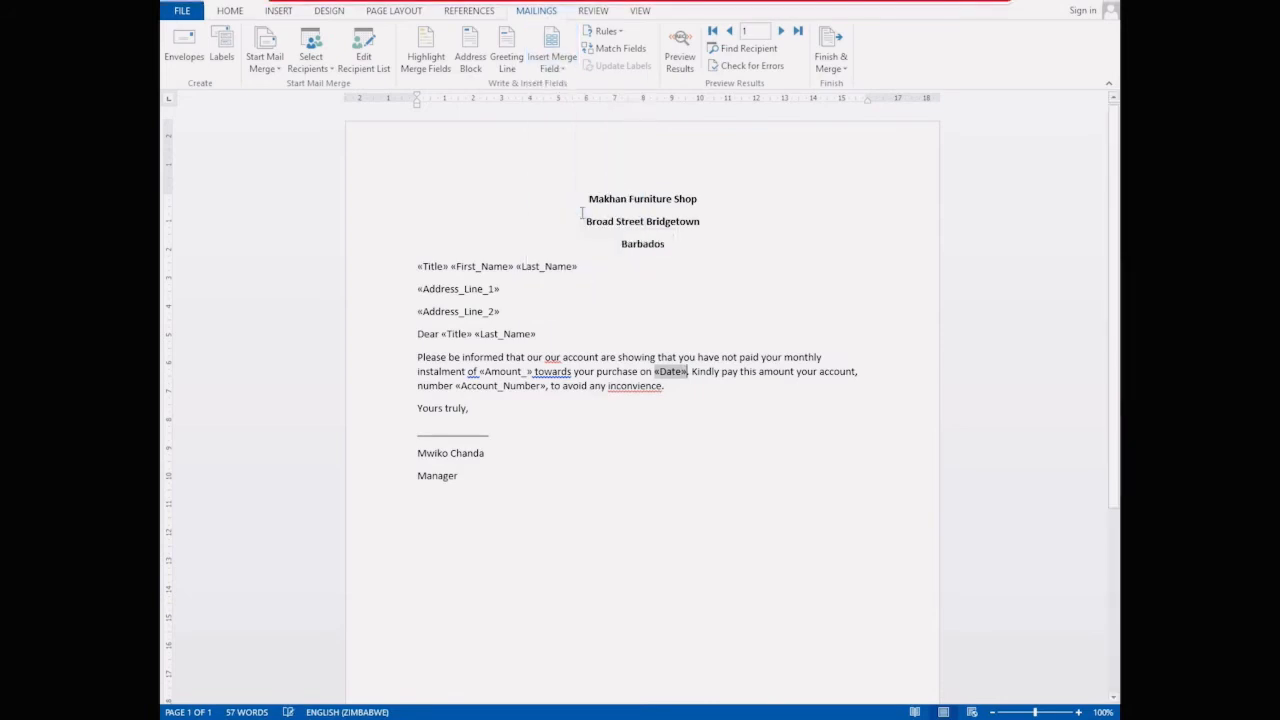
click(506, 388)
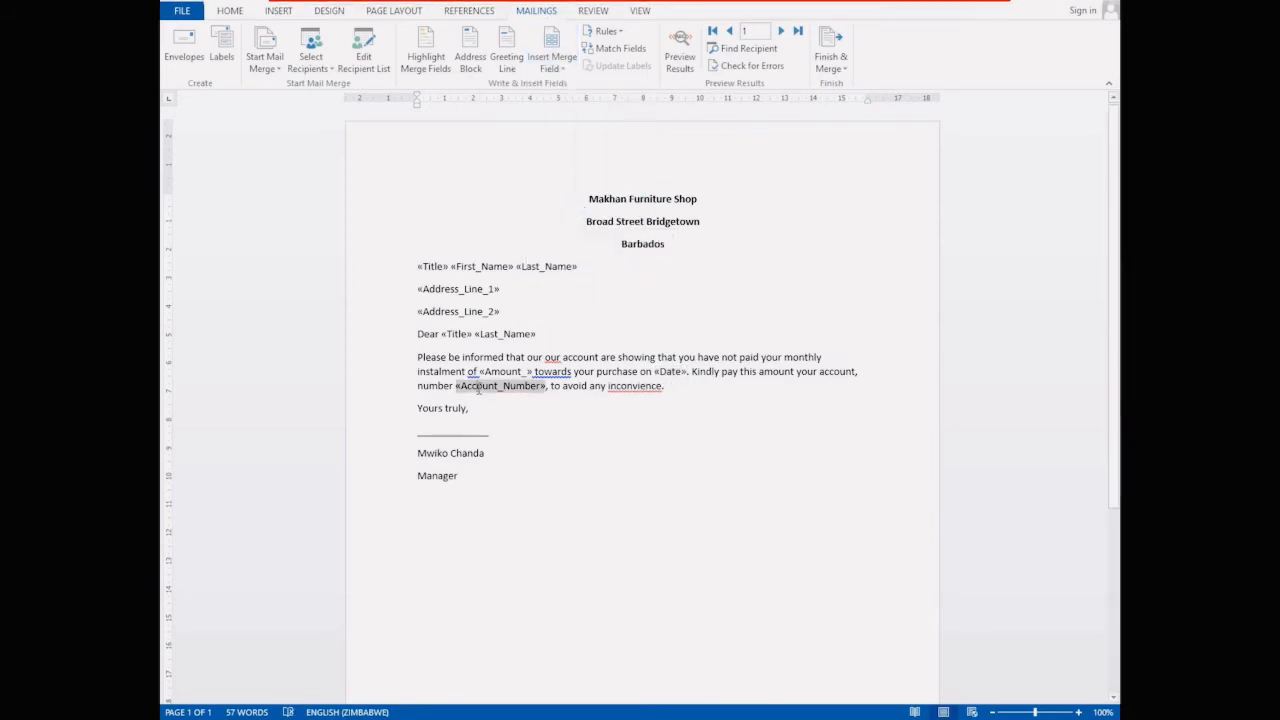
click(556, 62)
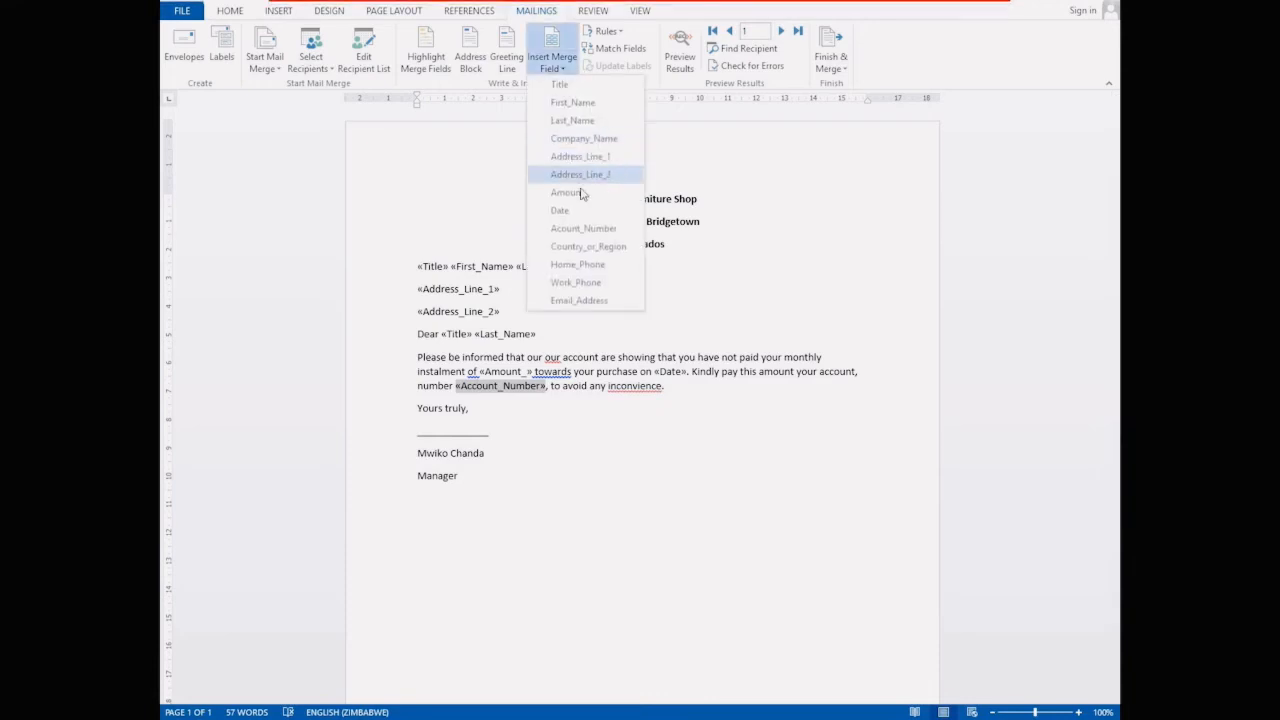
click(582, 228)
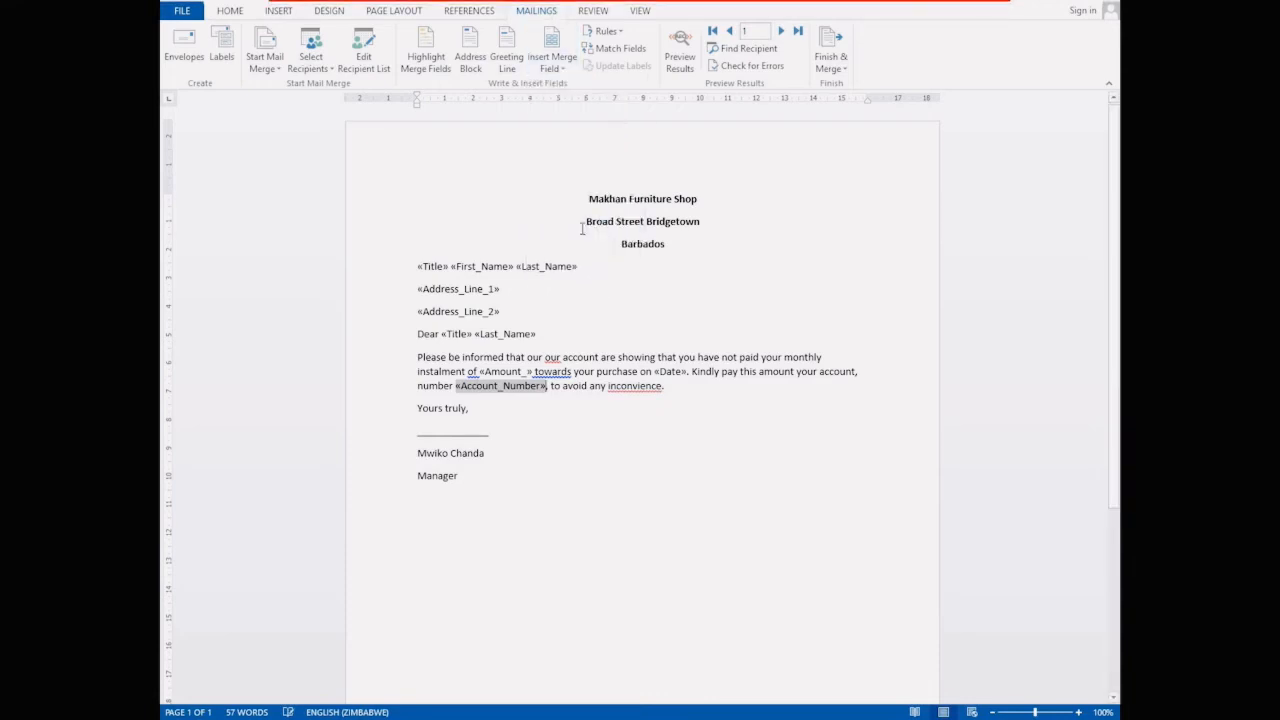
Step: Correct 'inconvience' to 'inconveniences' using the spelling suggestion
right_click(640, 390)
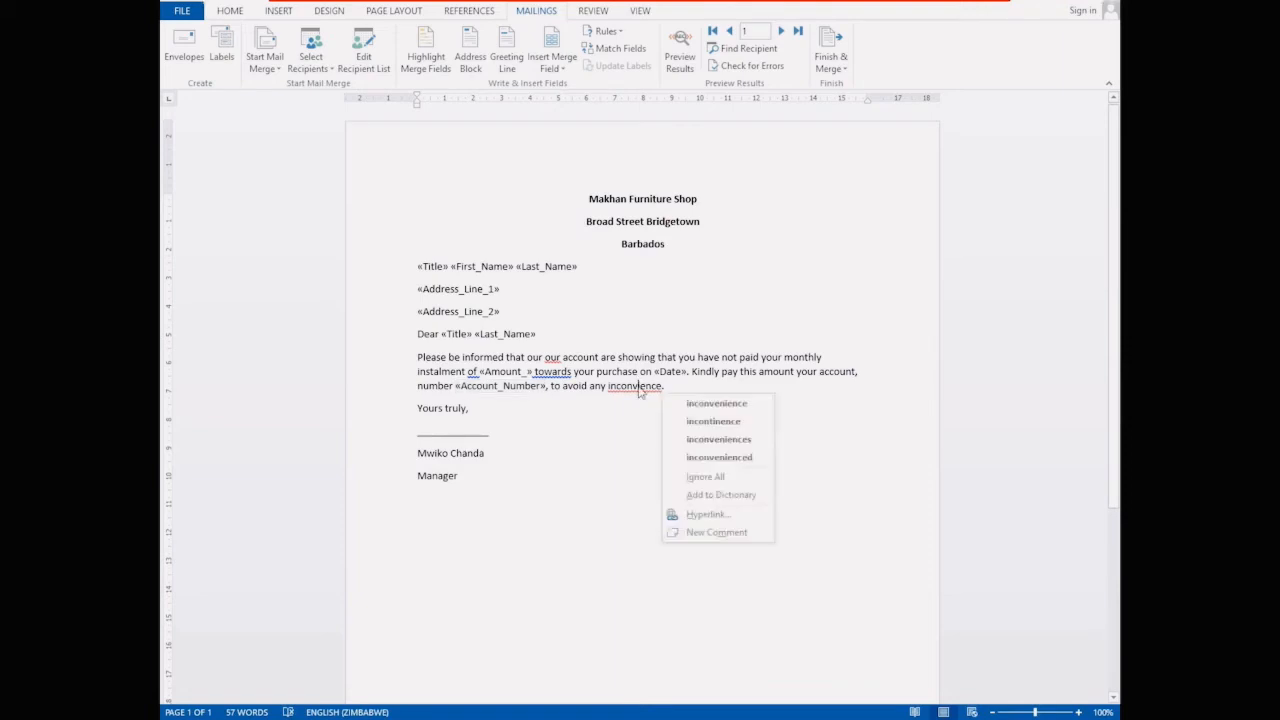
click(718, 440)
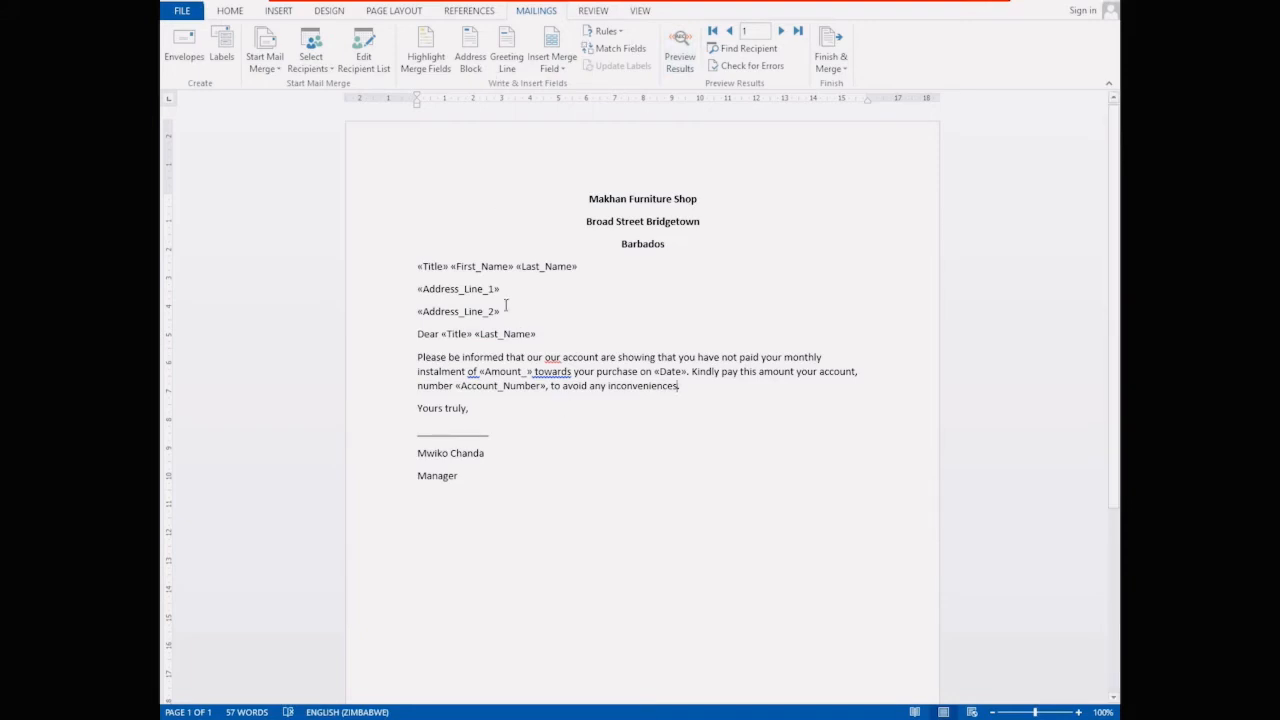
scroll(506, 305, down, 5)
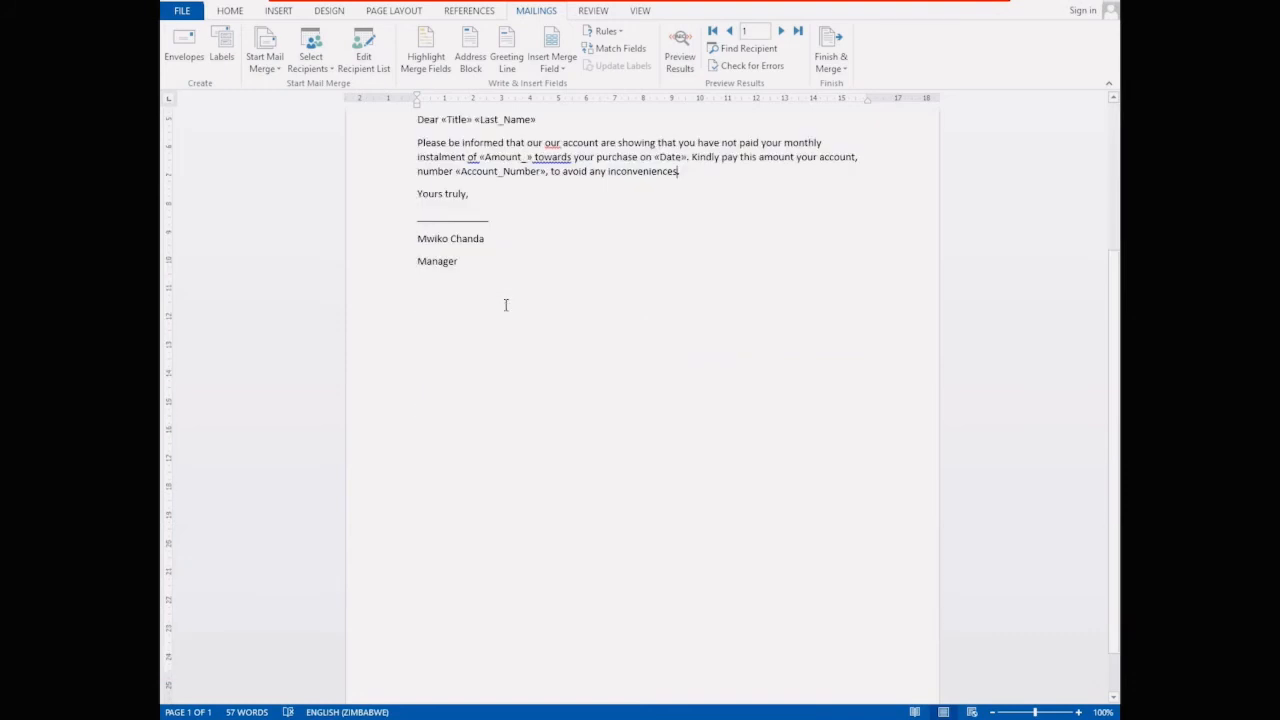
scroll(506, 305, up, 5)
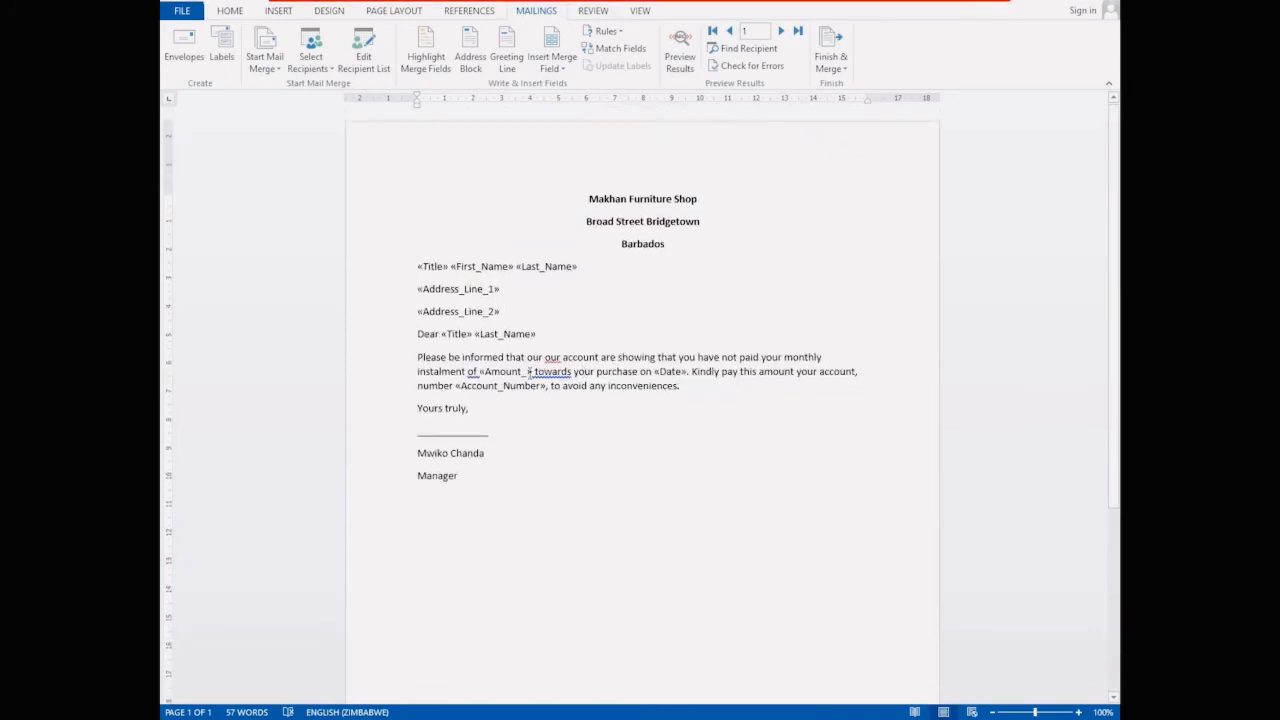
Step: Delete the duplicated 'our' so the body reads 'our account are showing'
right_click(553, 371)
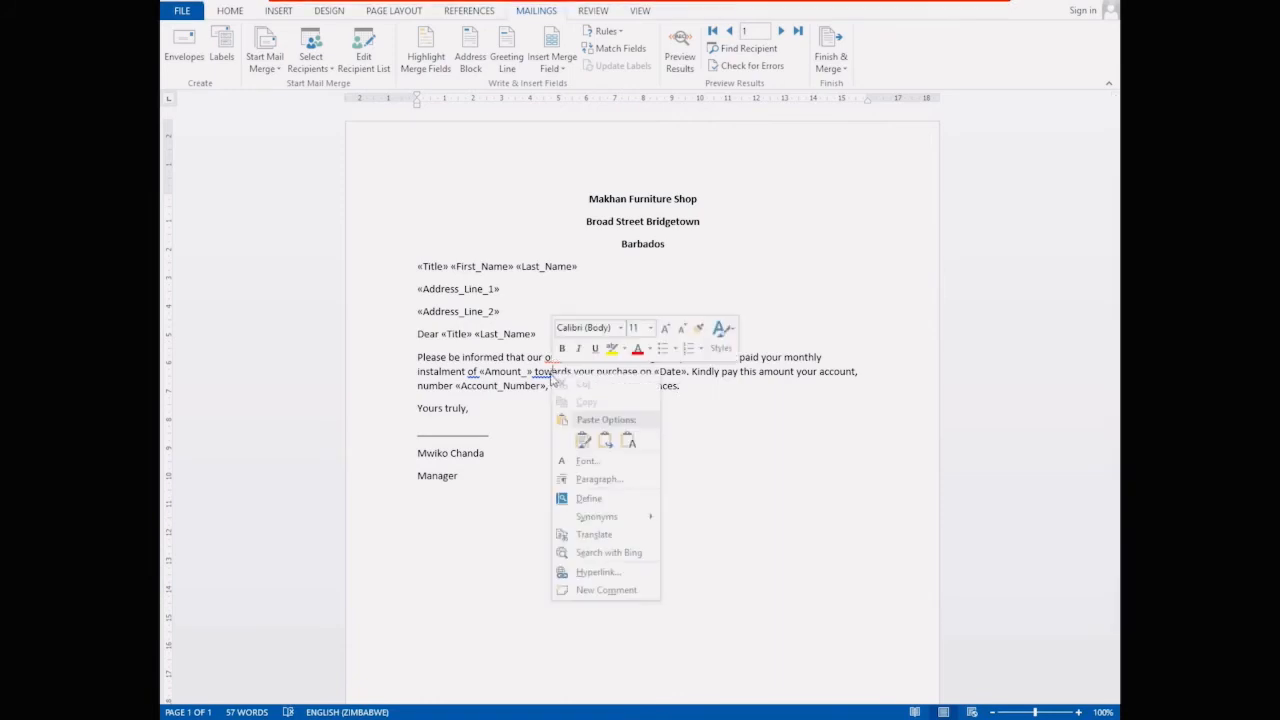
click(545, 373)
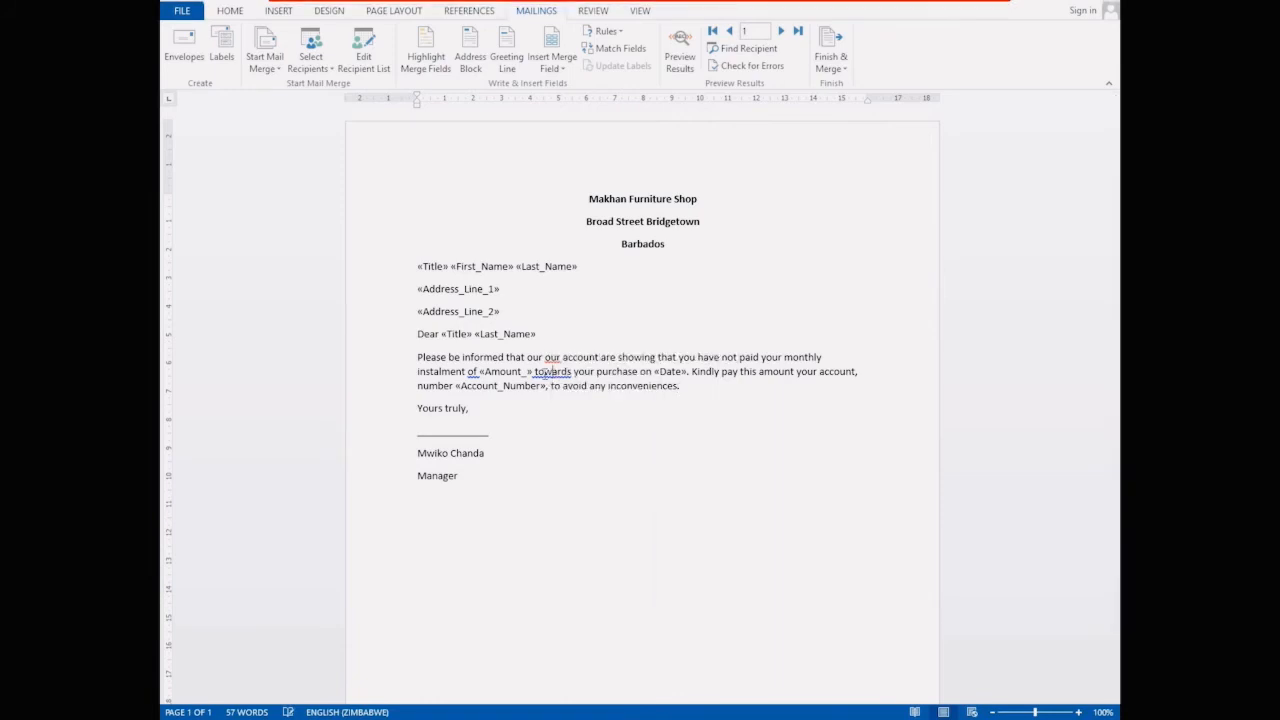
right_click(553, 360)
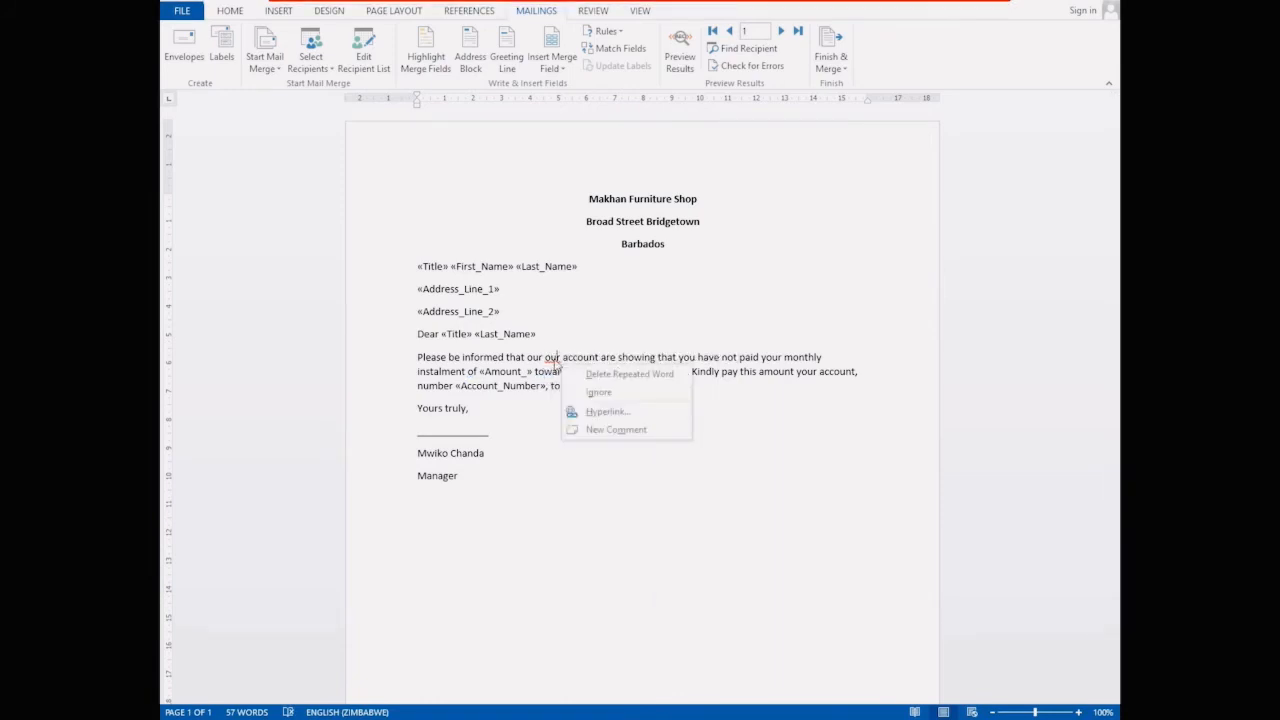
click(624, 374)
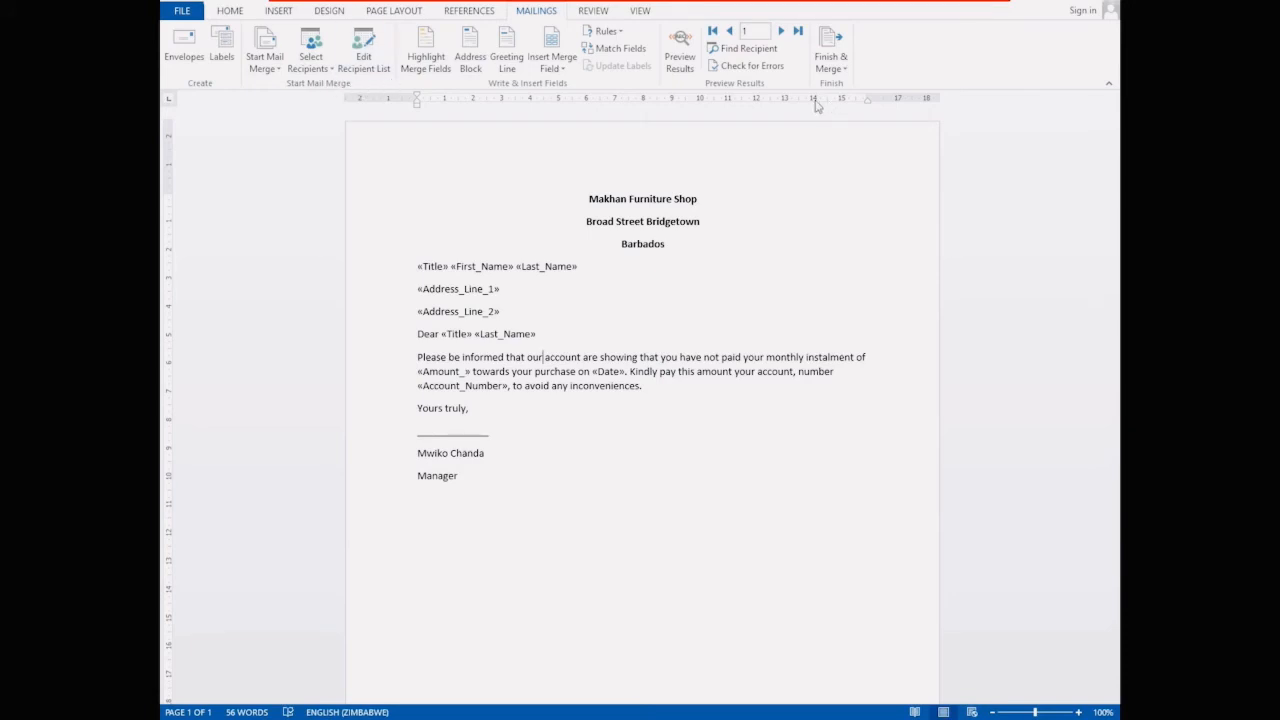
Step: Preview the last recipient's letter, then choose to merge the letters to print
click(797, 33)
click(845, 68)
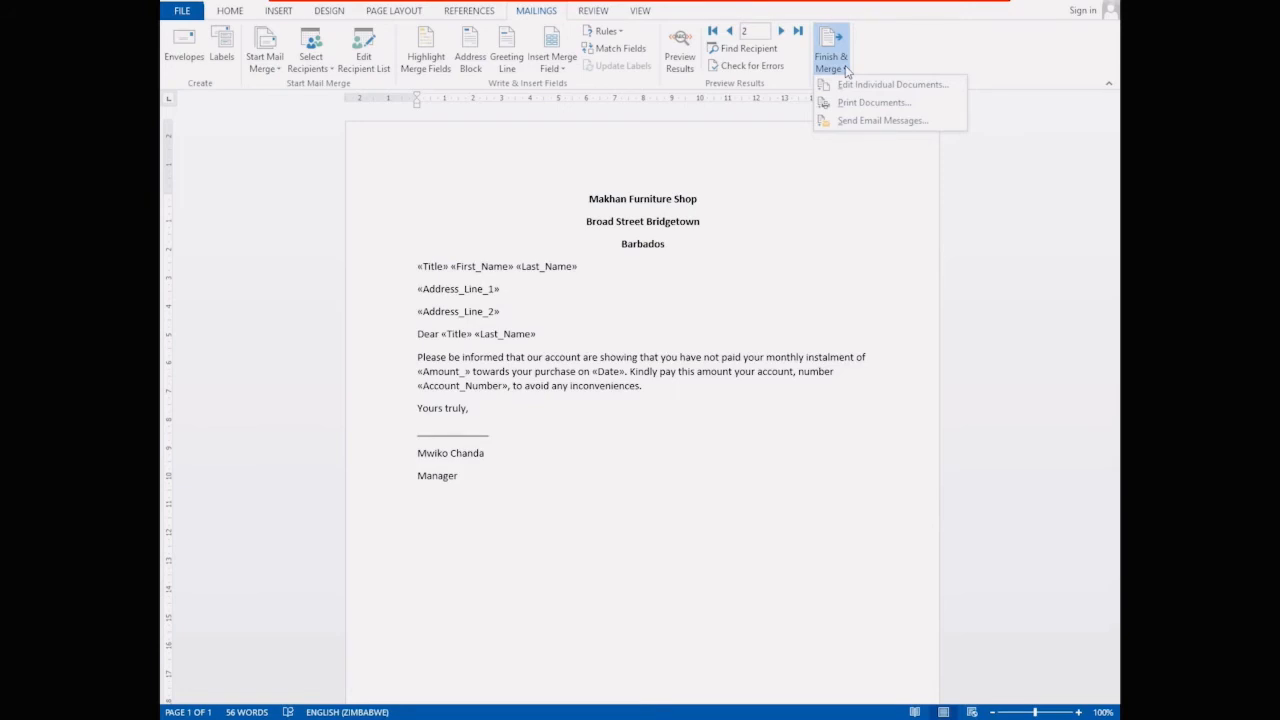
click(839, 42)
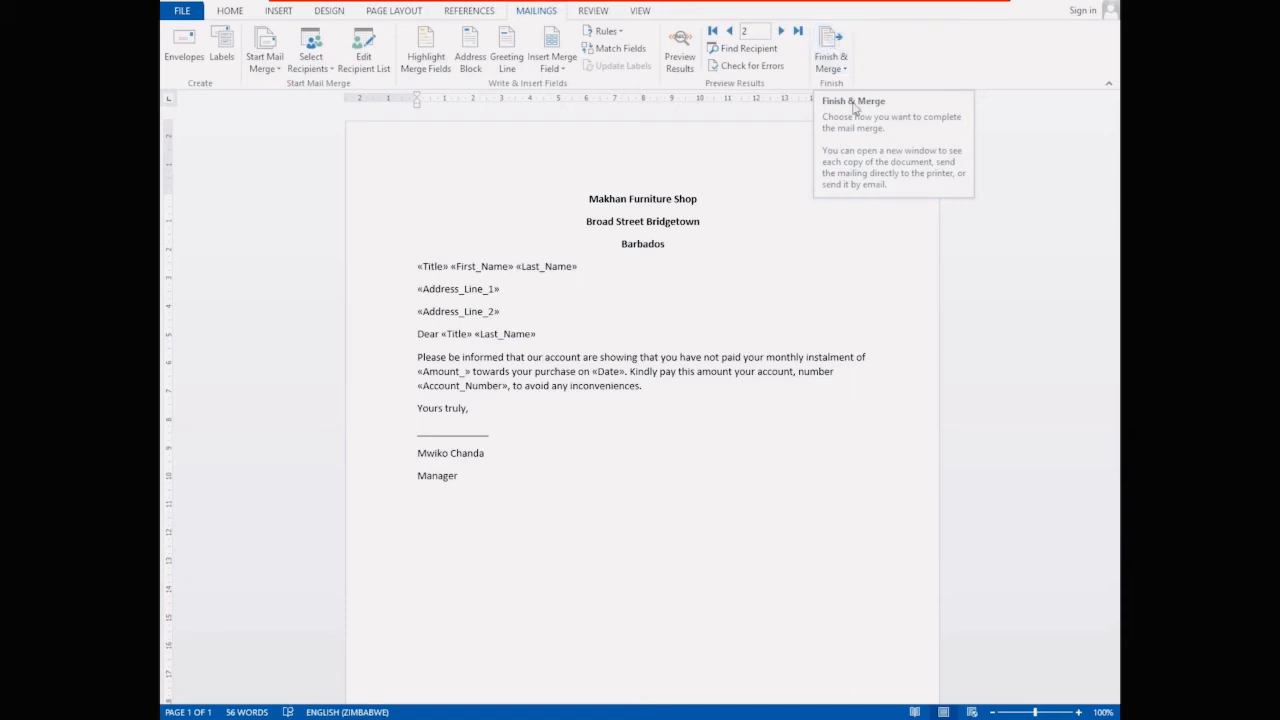
click(835, 60)
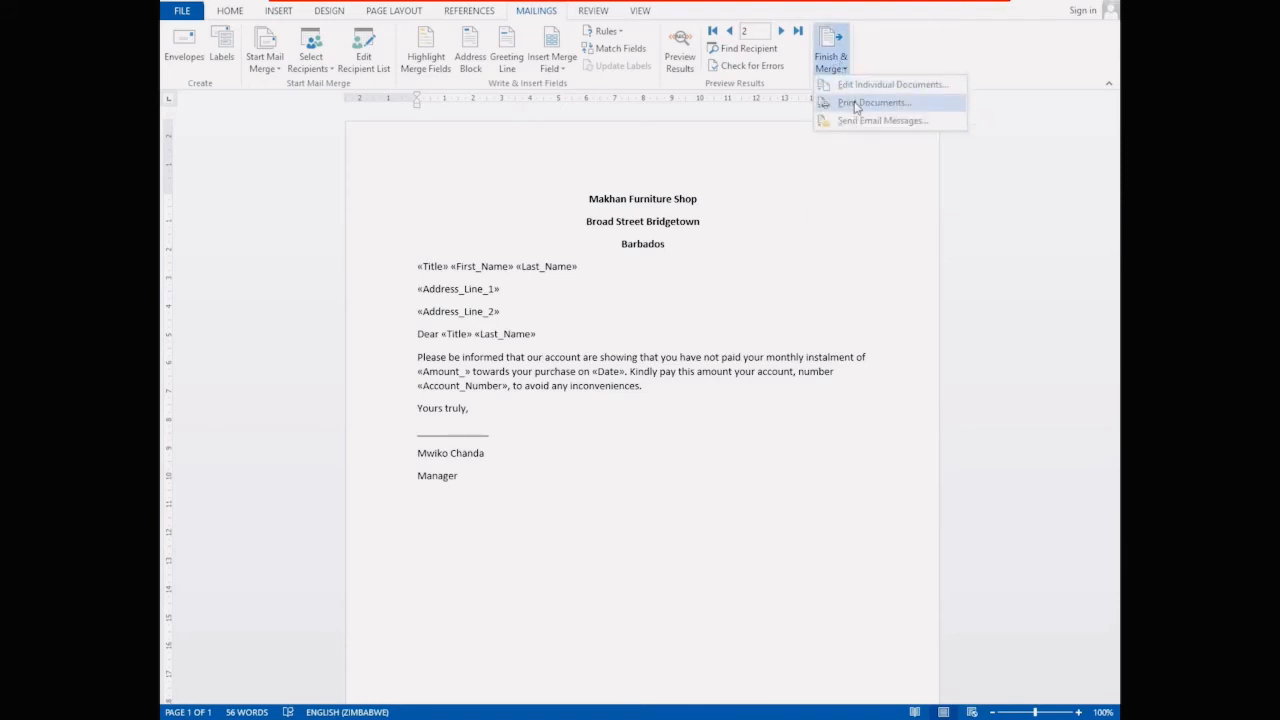
click(855, 104)
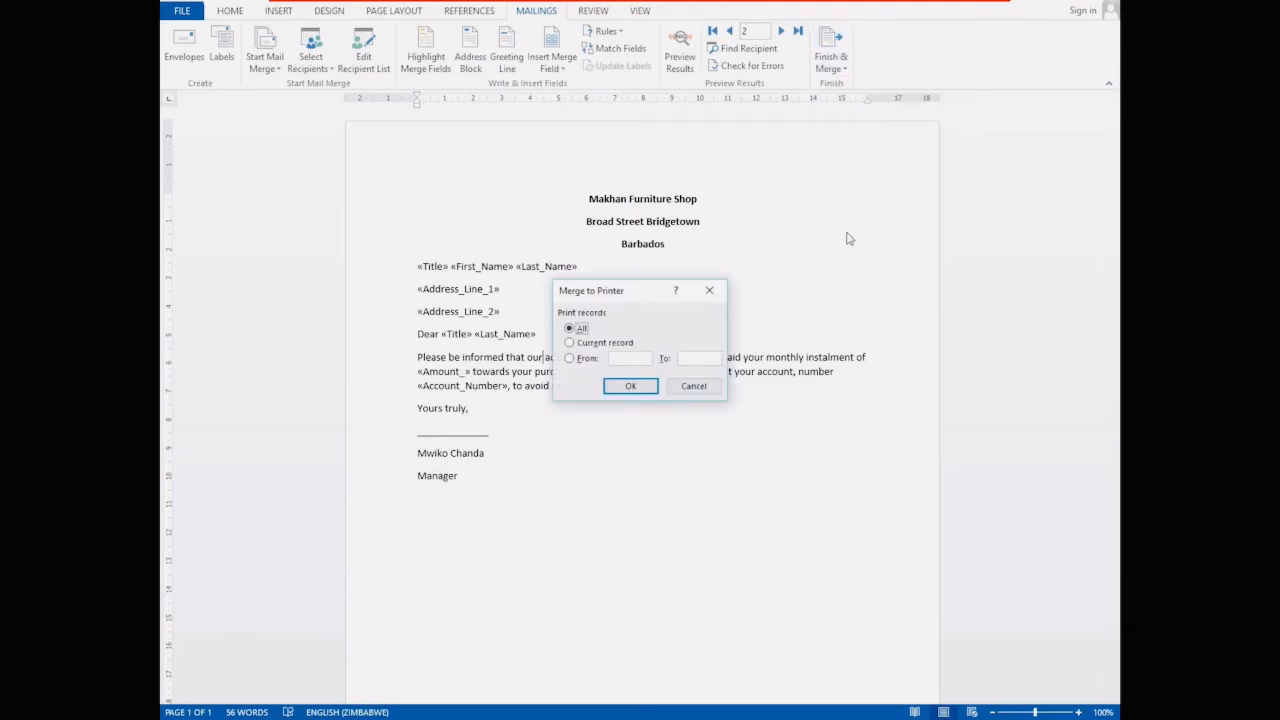
Step: Merge all records and print them with Microsoft Print to PDF
click(631, 386)
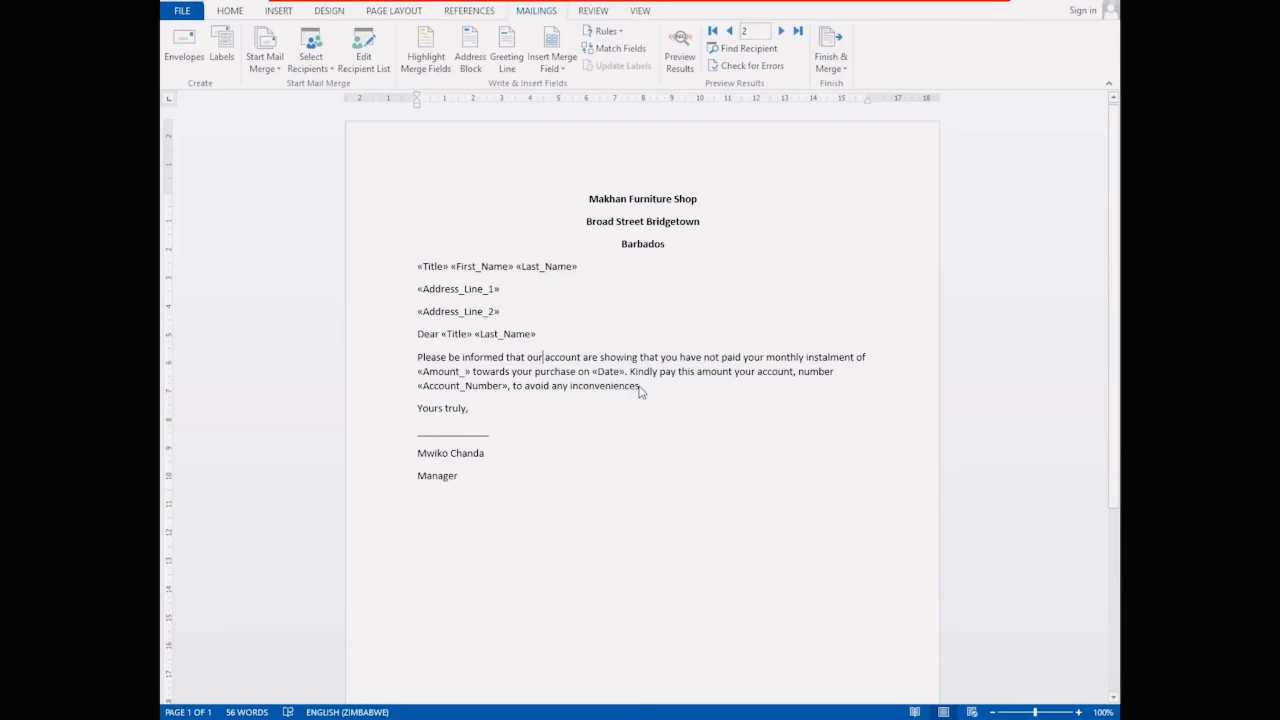
key(ctrl+p)
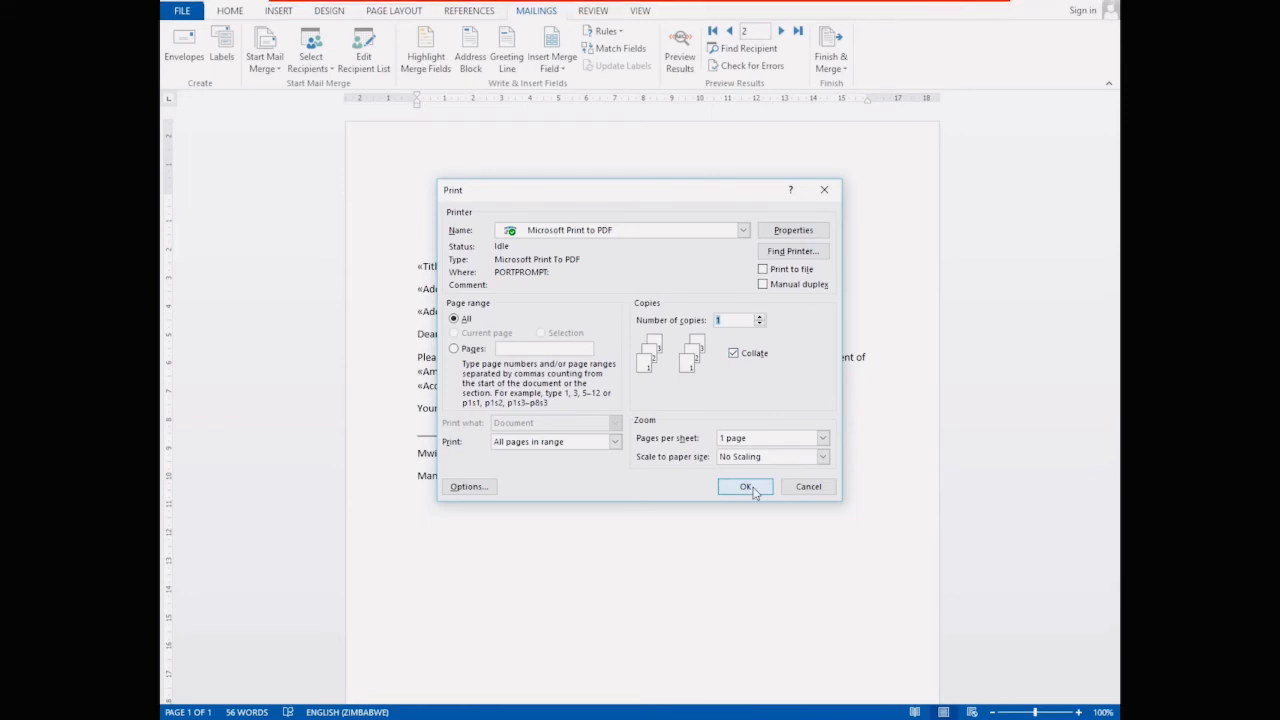
click(753, 490)
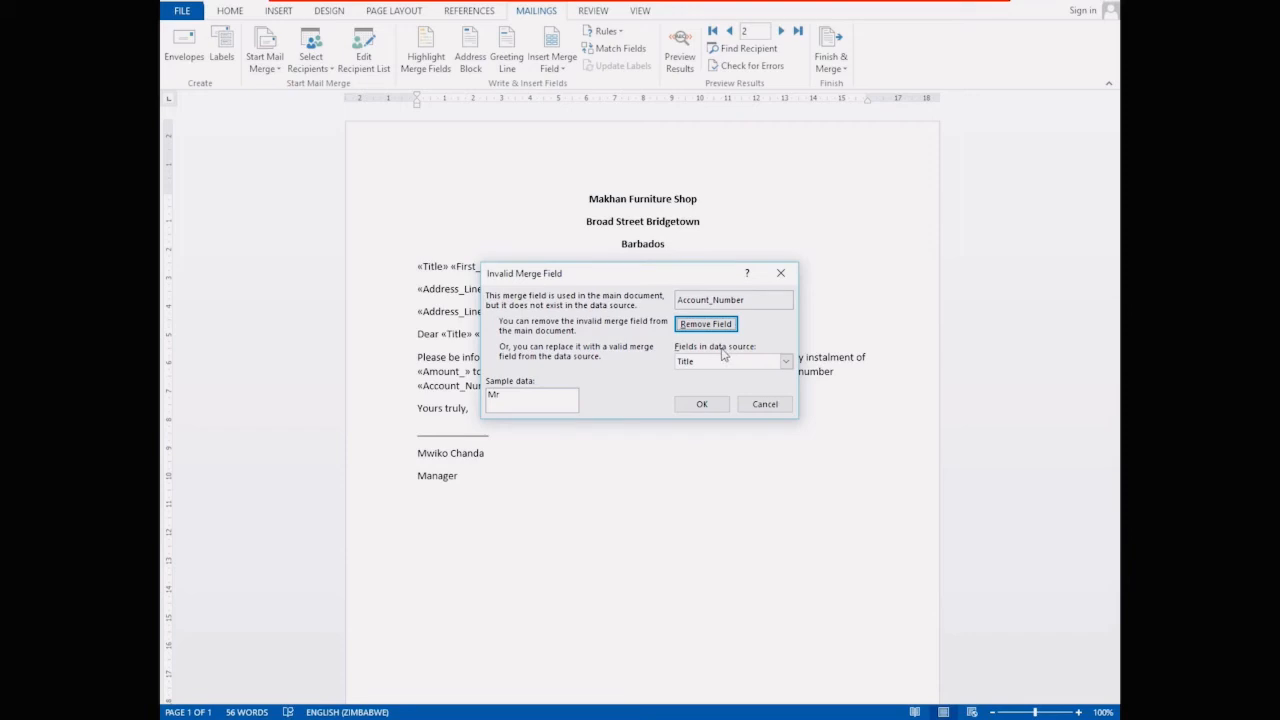
Step: Replace the missing Account_Number field with Title, save the merged PDF as 'custo…', and open File Explorer
click(702, 404)
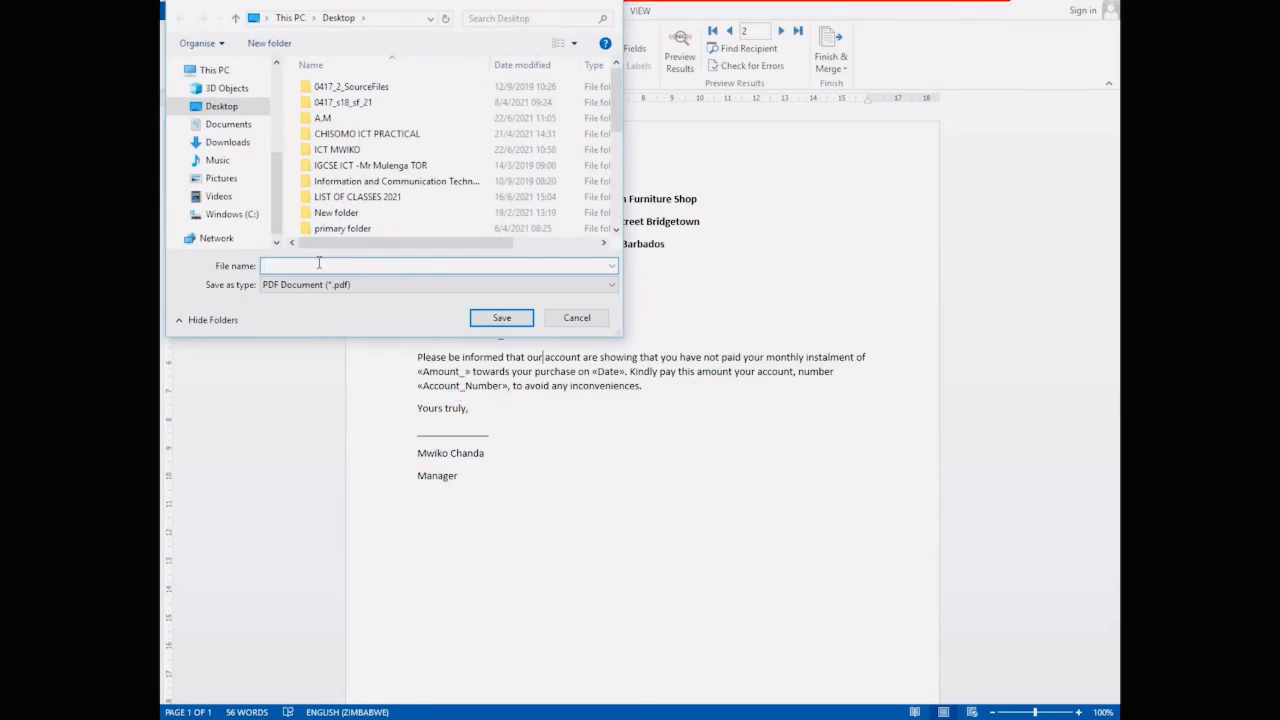
text(cus)
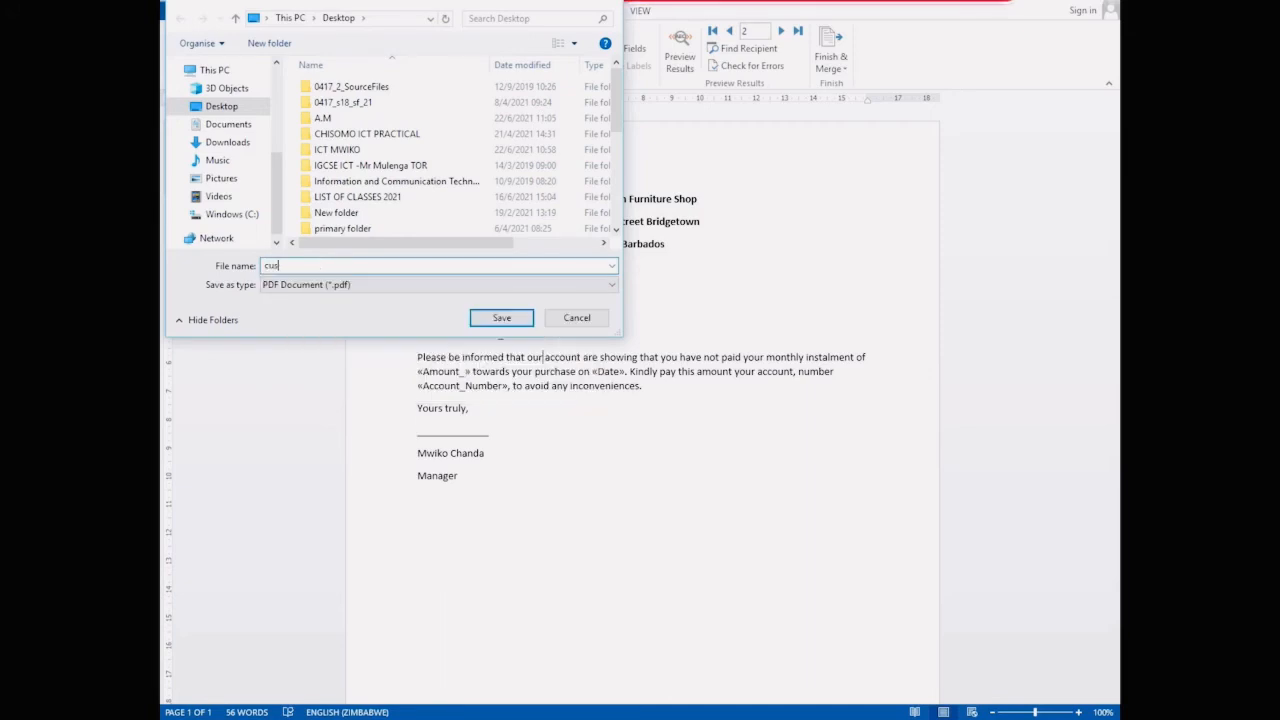
text(tomers)
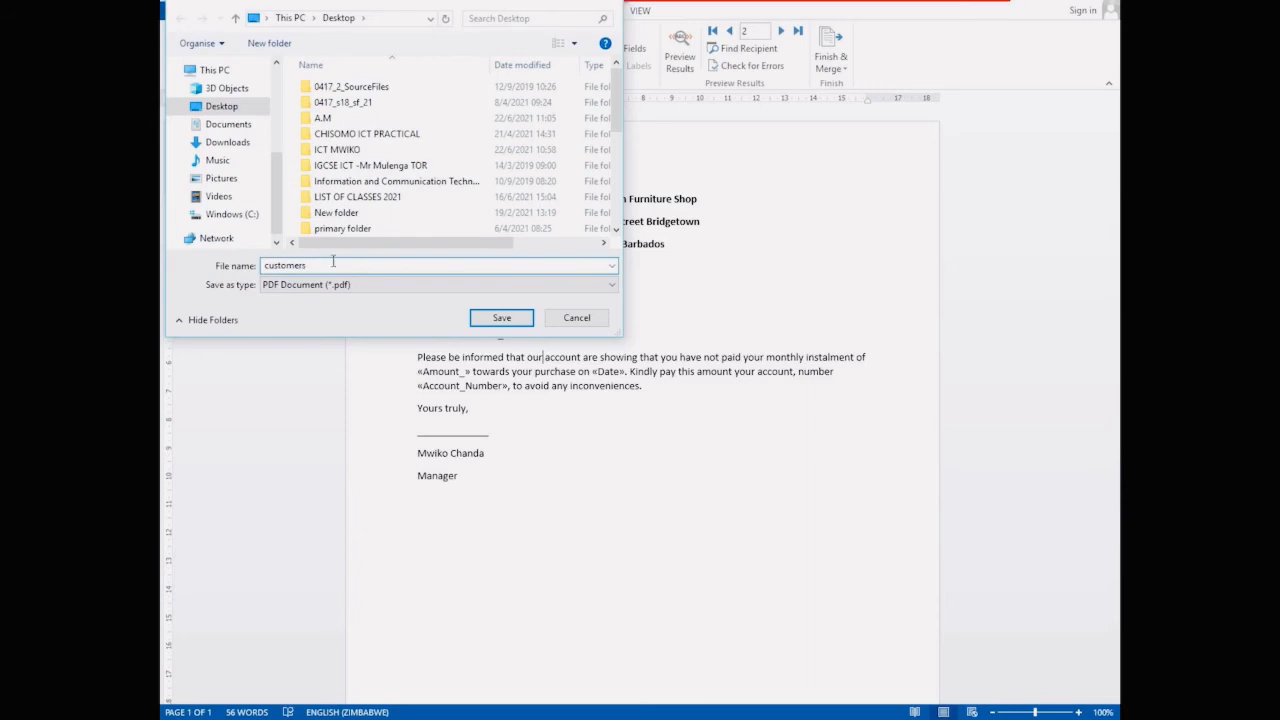
click(492, 318)
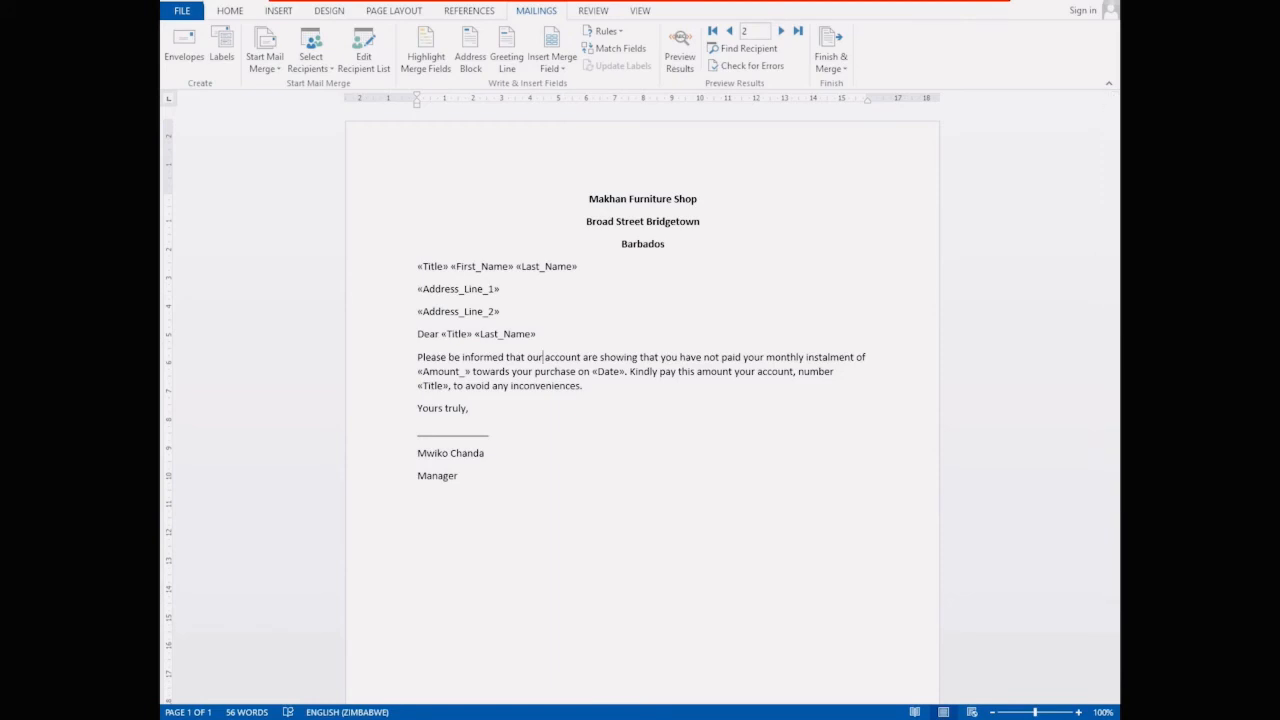
click(322, 718)
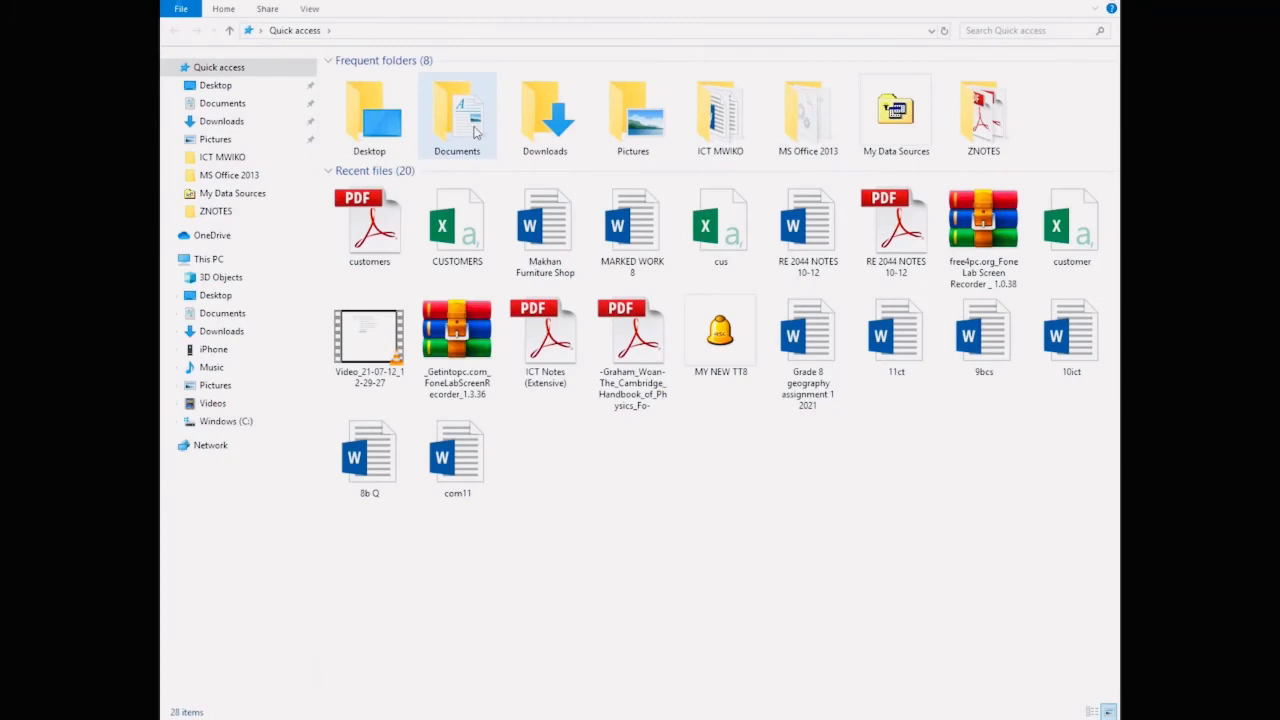
Step: Open Documents, sort by date modified newest first, and search for 'cus'
double_click(476, 131)
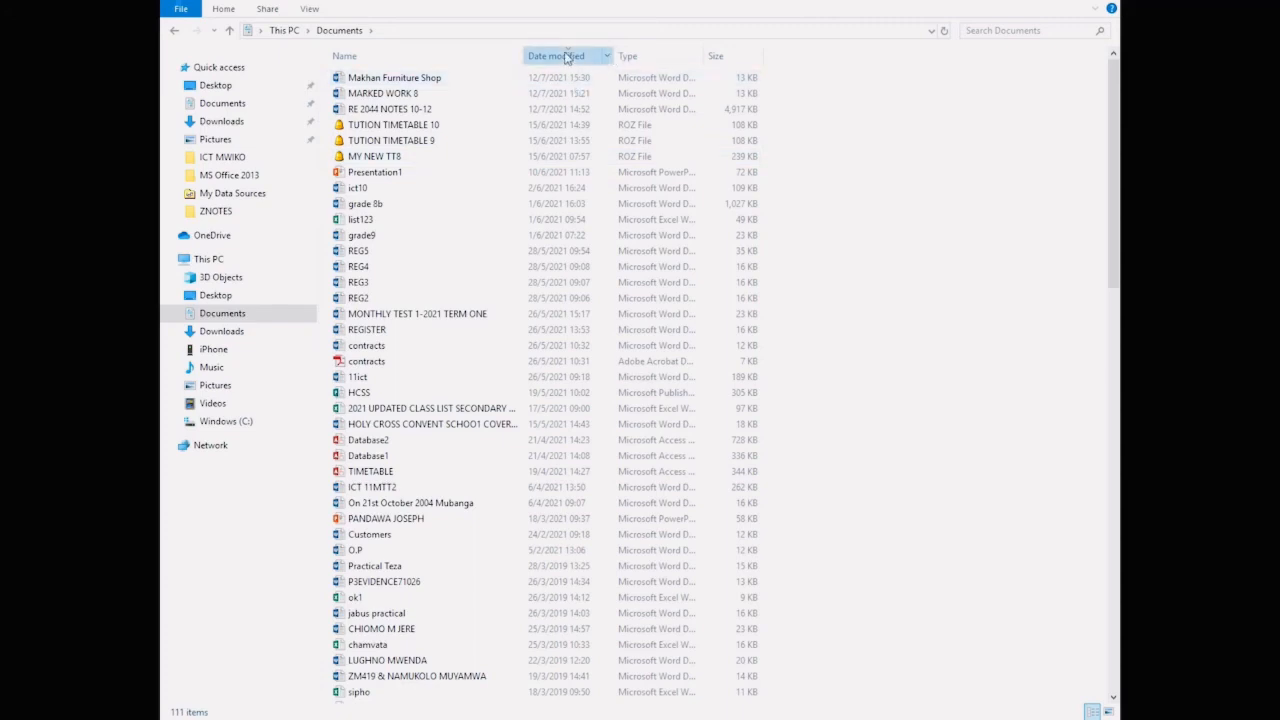
click(566, 57)
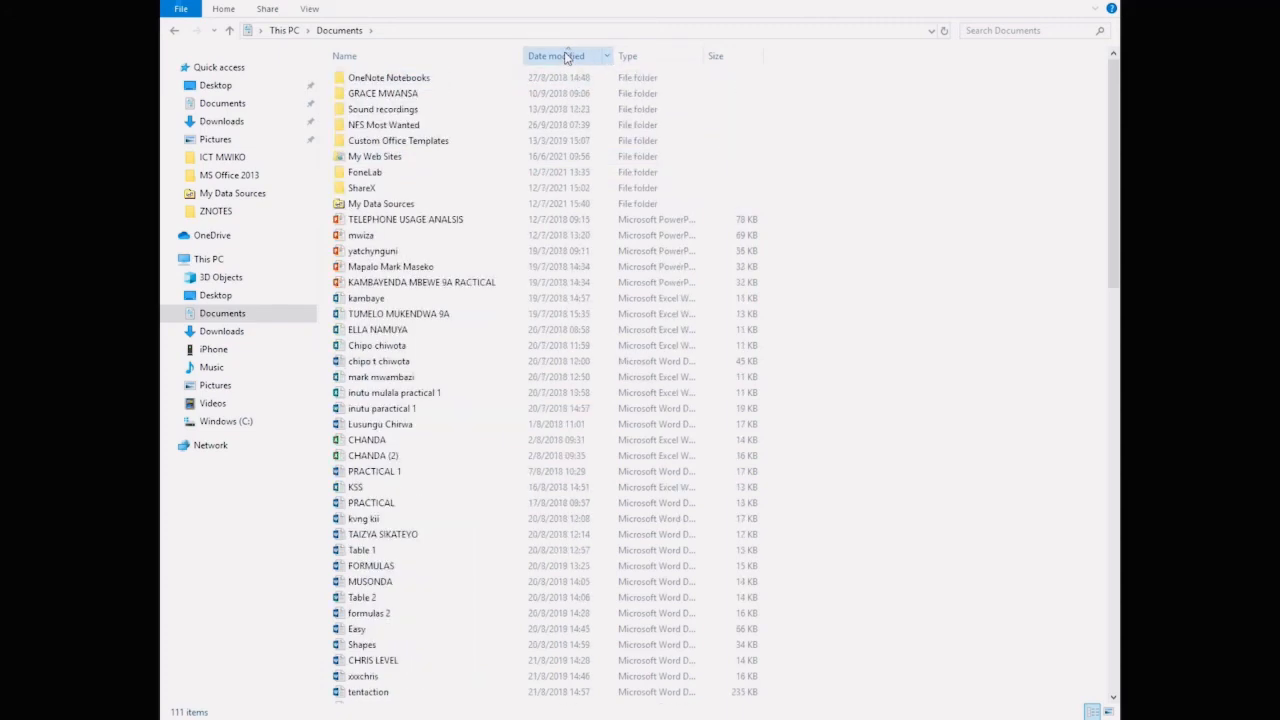
click(566, 57)
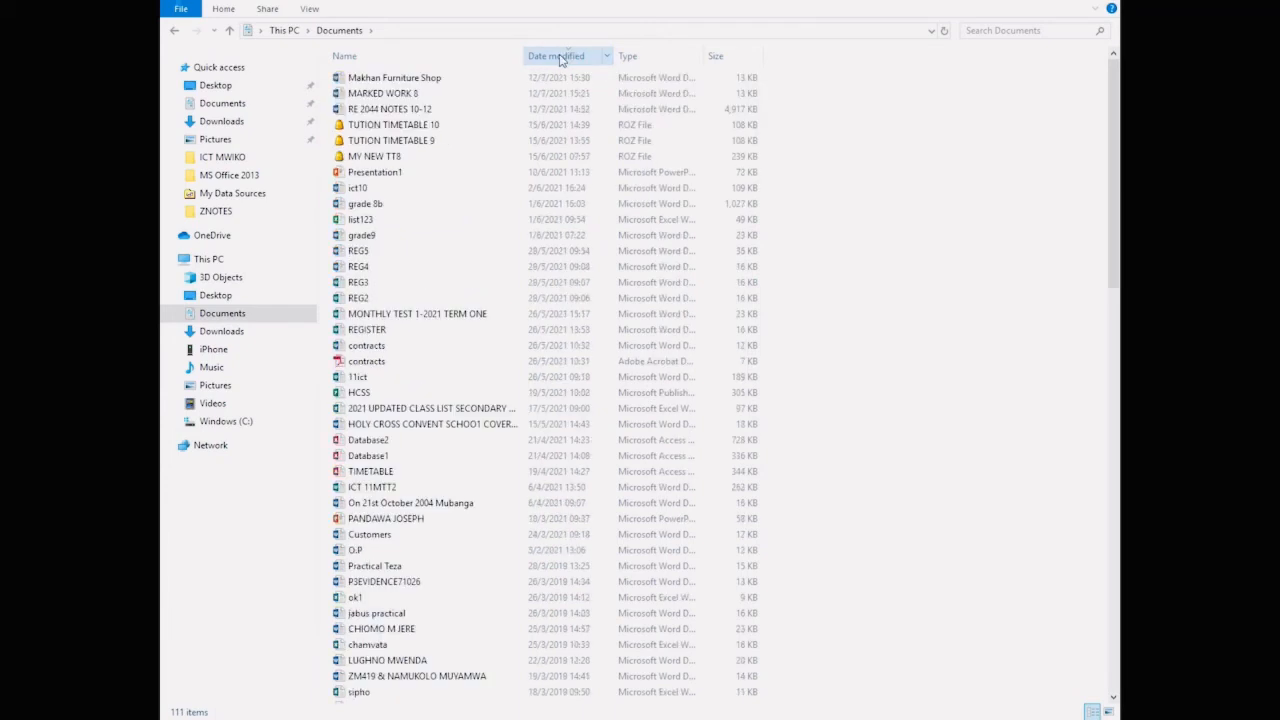
click(995, 31)
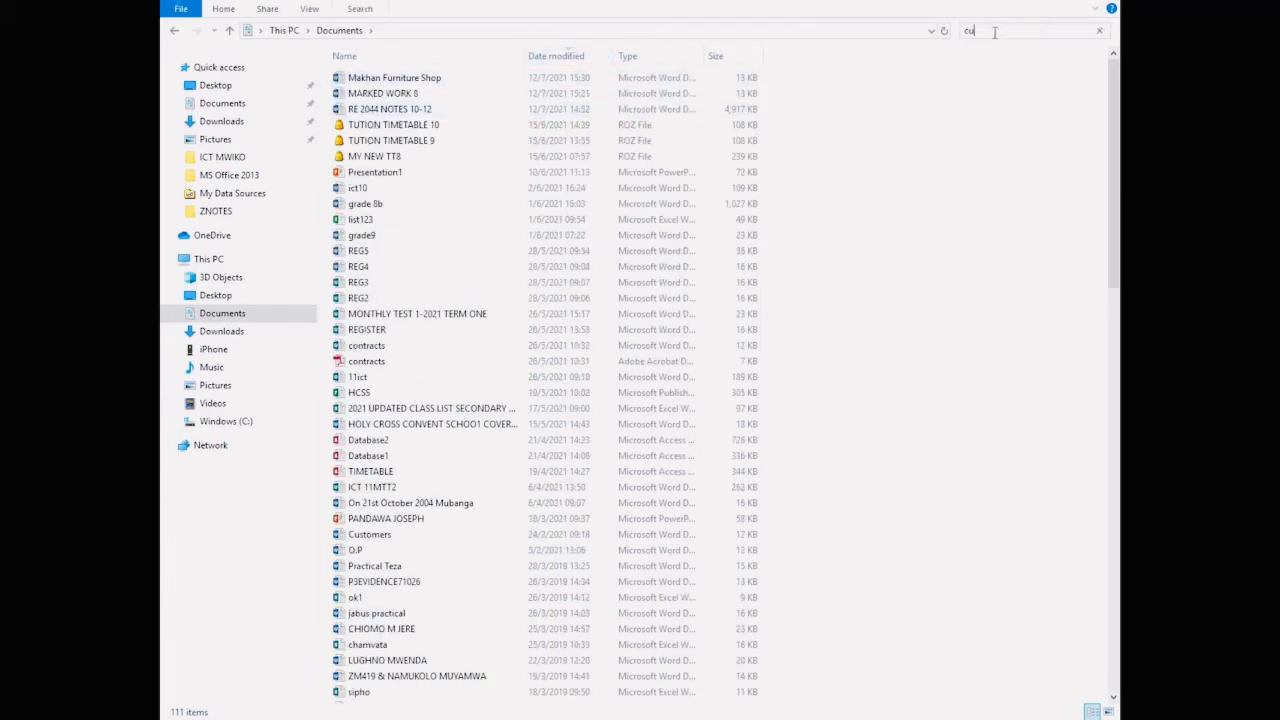
text(cus)
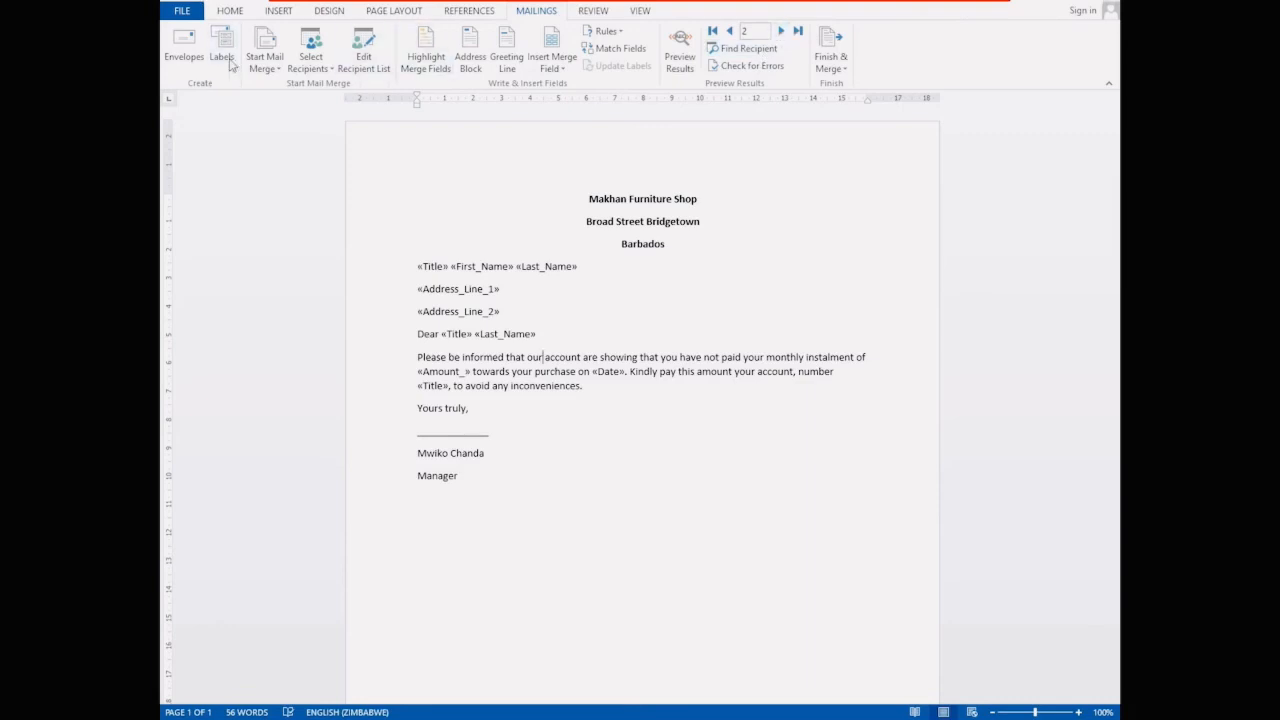
Step: Run the Step-by-Step Mail Merge Wizard through to Step 6, Complete the merge, with recipient data previewed
click(278, 70)
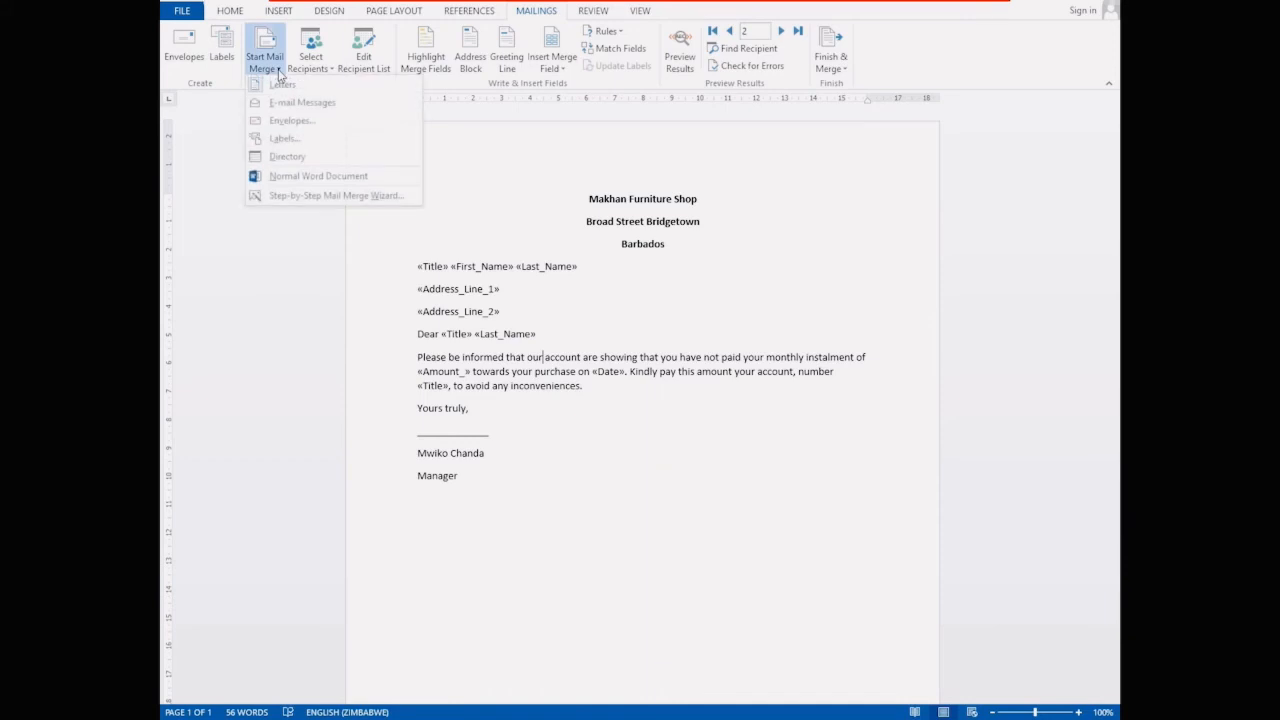
click(334, 196)
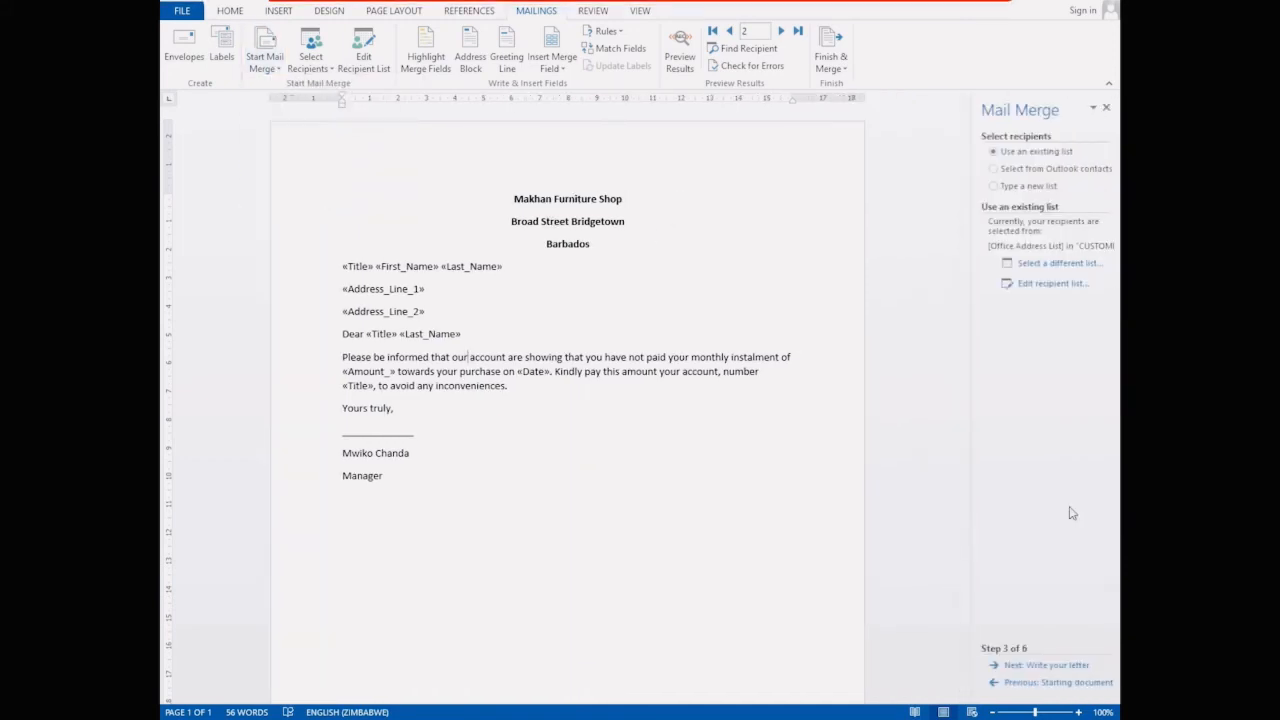
click(1050, 666)
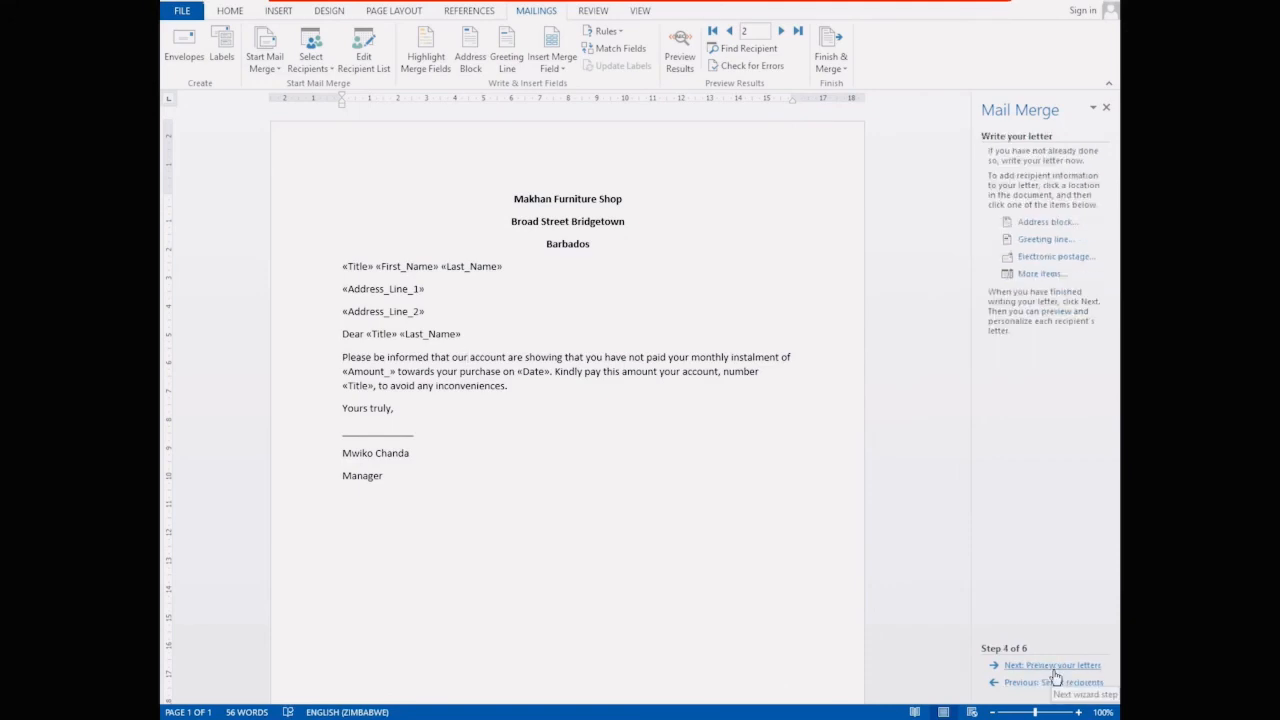
click(1054, 668)
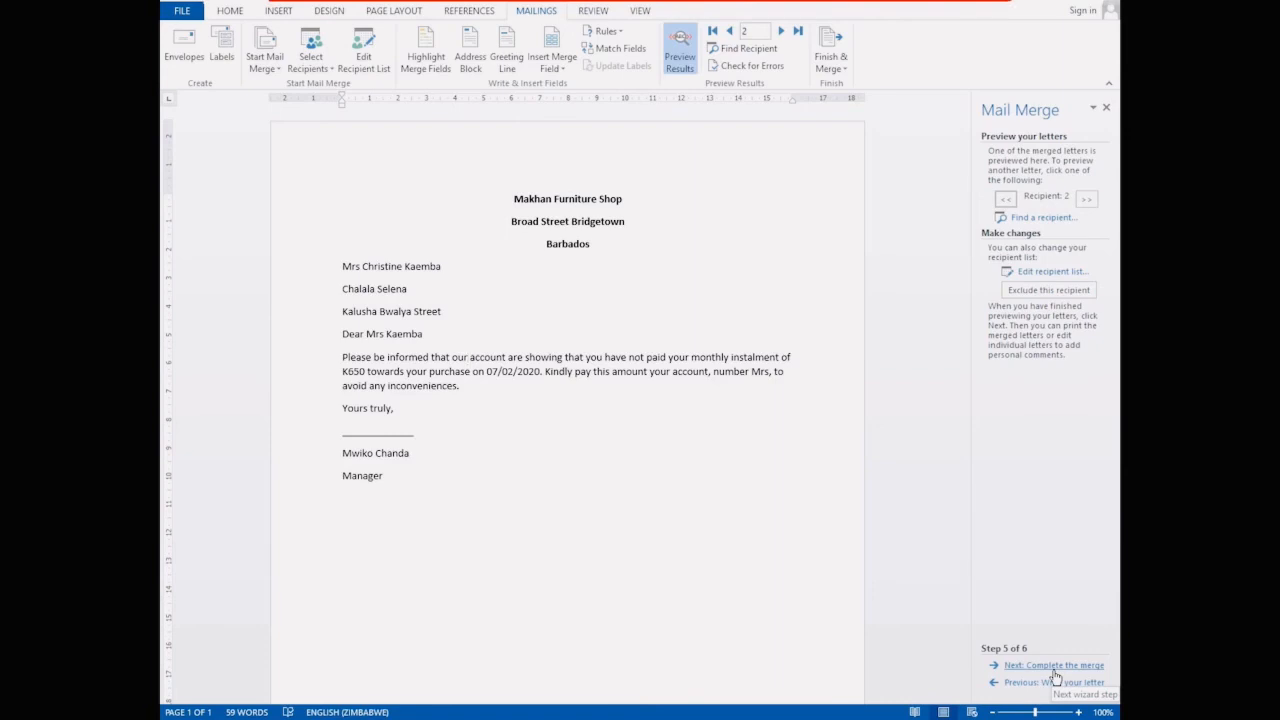
click(1055, 667)
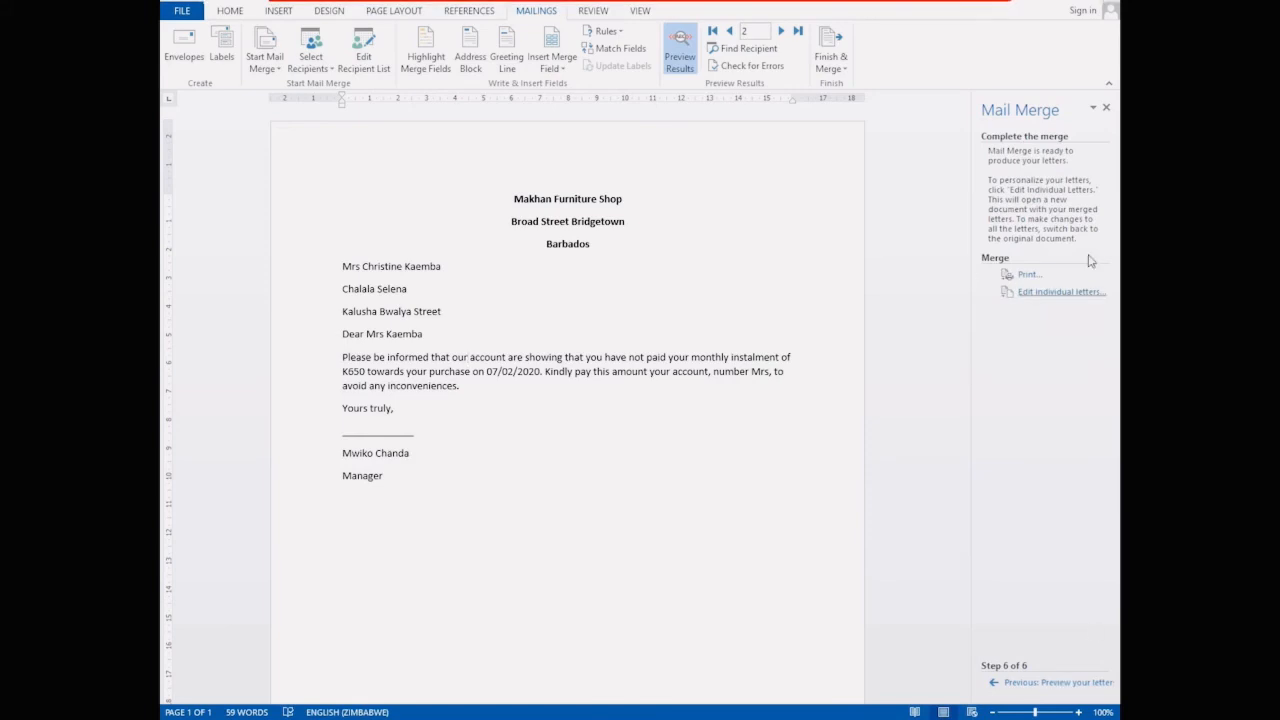
Step: Print all merged records to Microsoft Print to PDF
click(1025, 276)
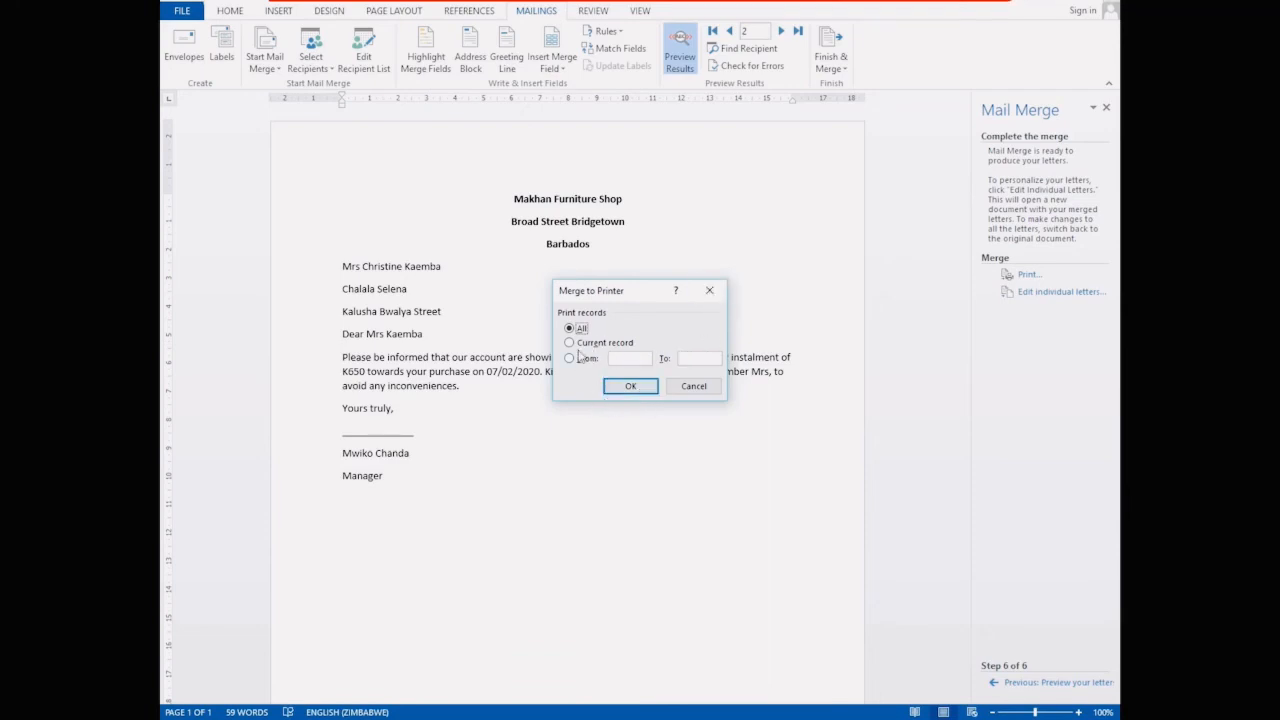
click(630, 387)
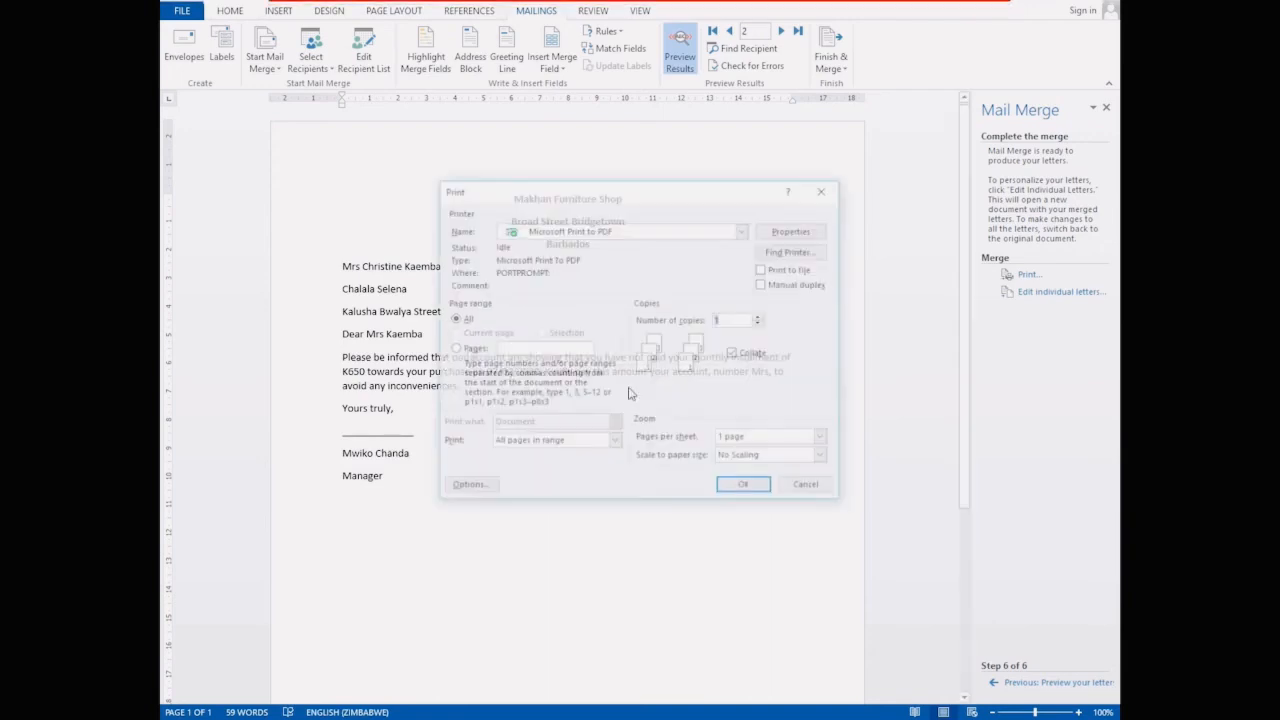
click(737, 486)
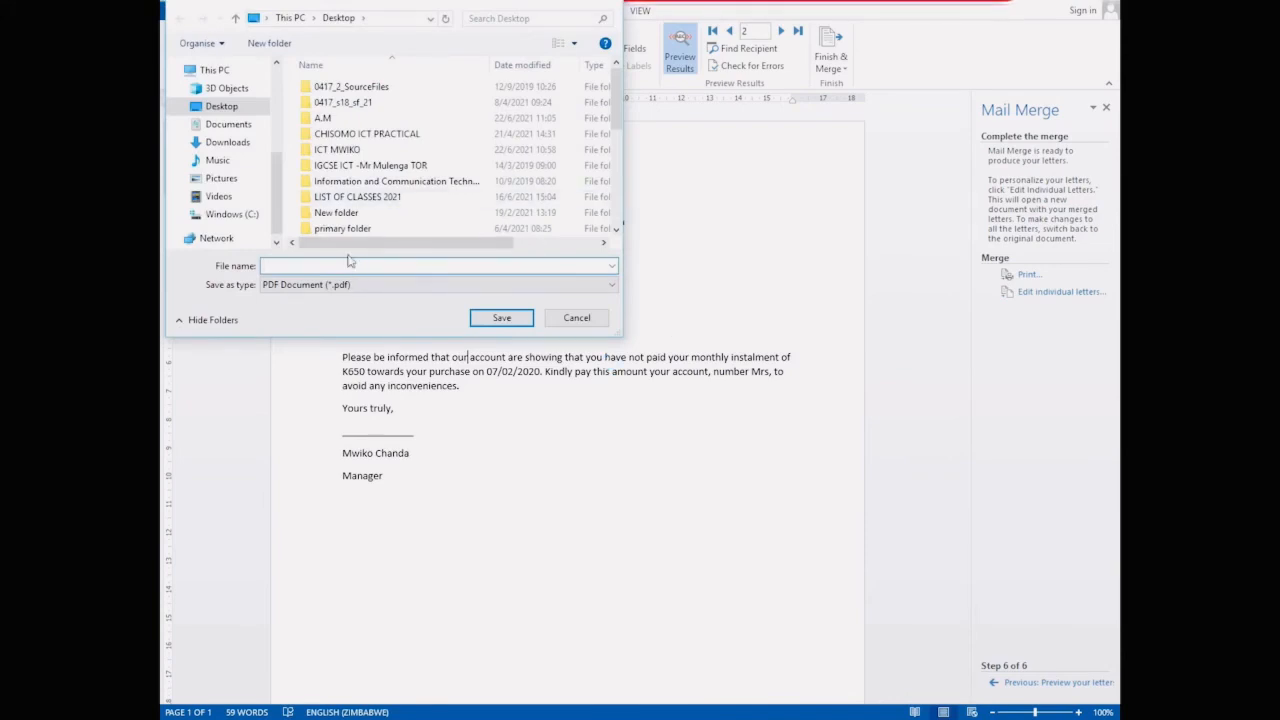
Step: Save the merged-letters PDF as 'customers' in the Documents folder
click(244, 126)
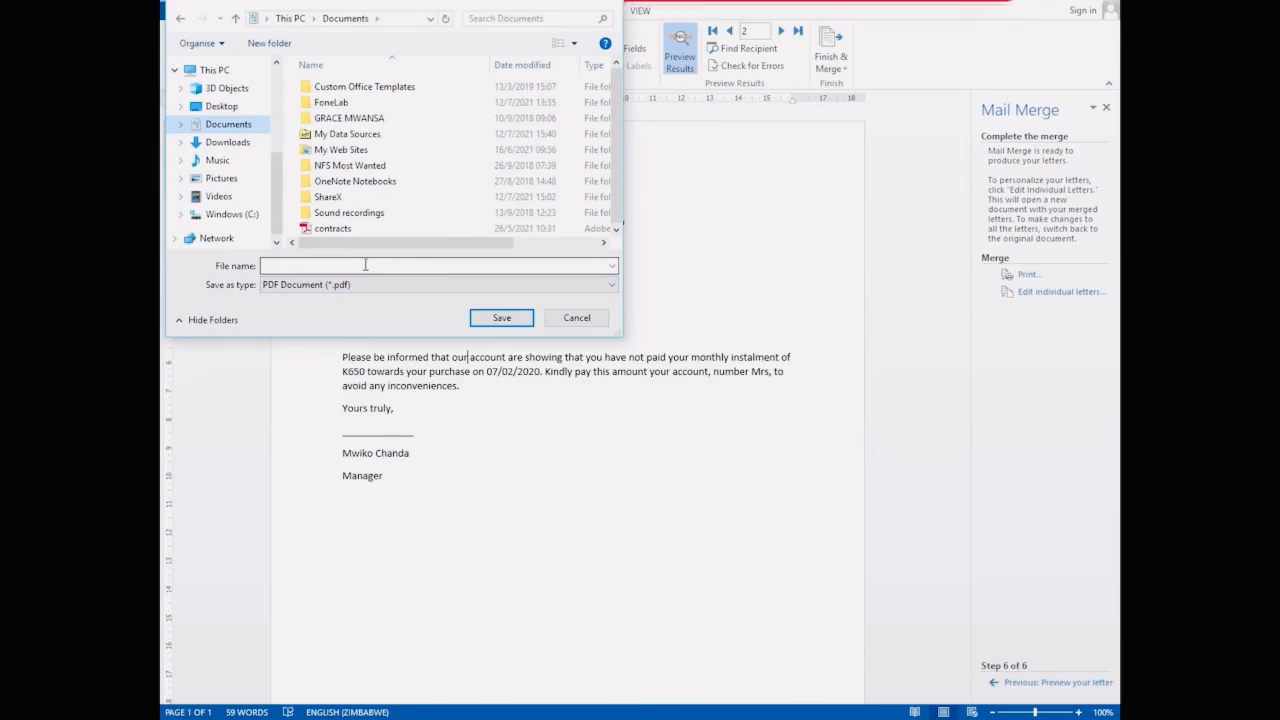
text(cus)
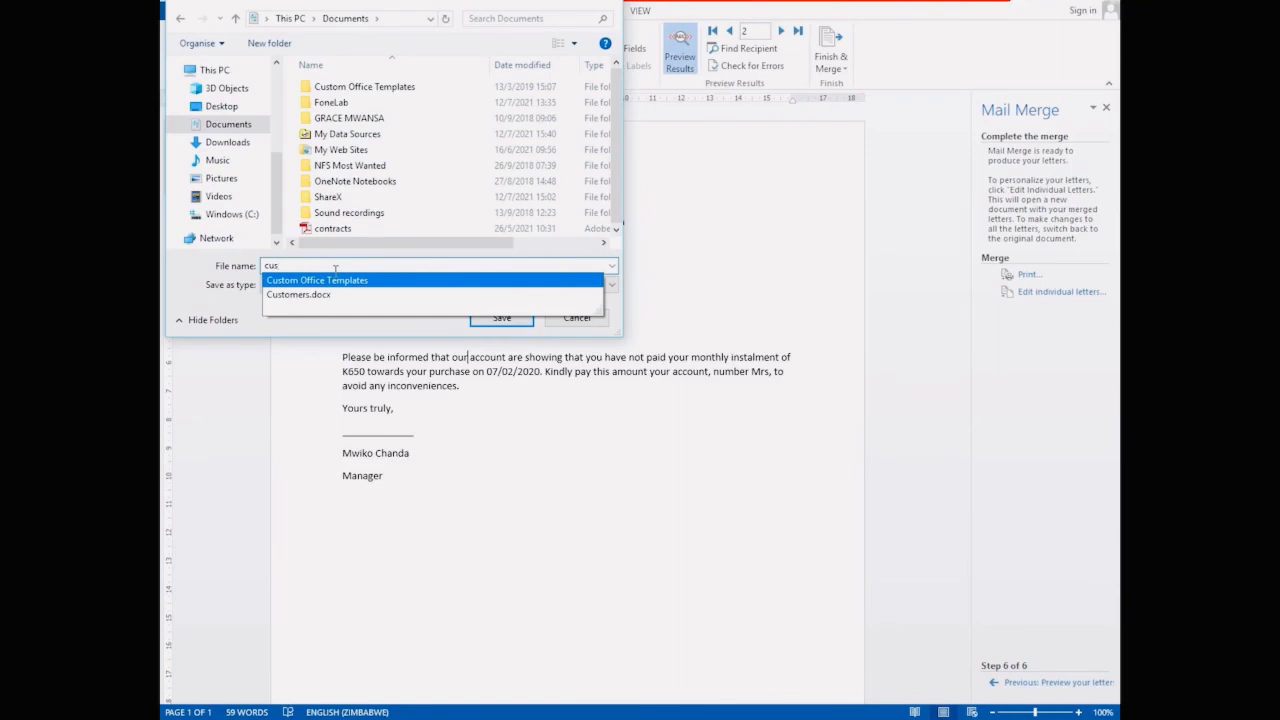
text(to)
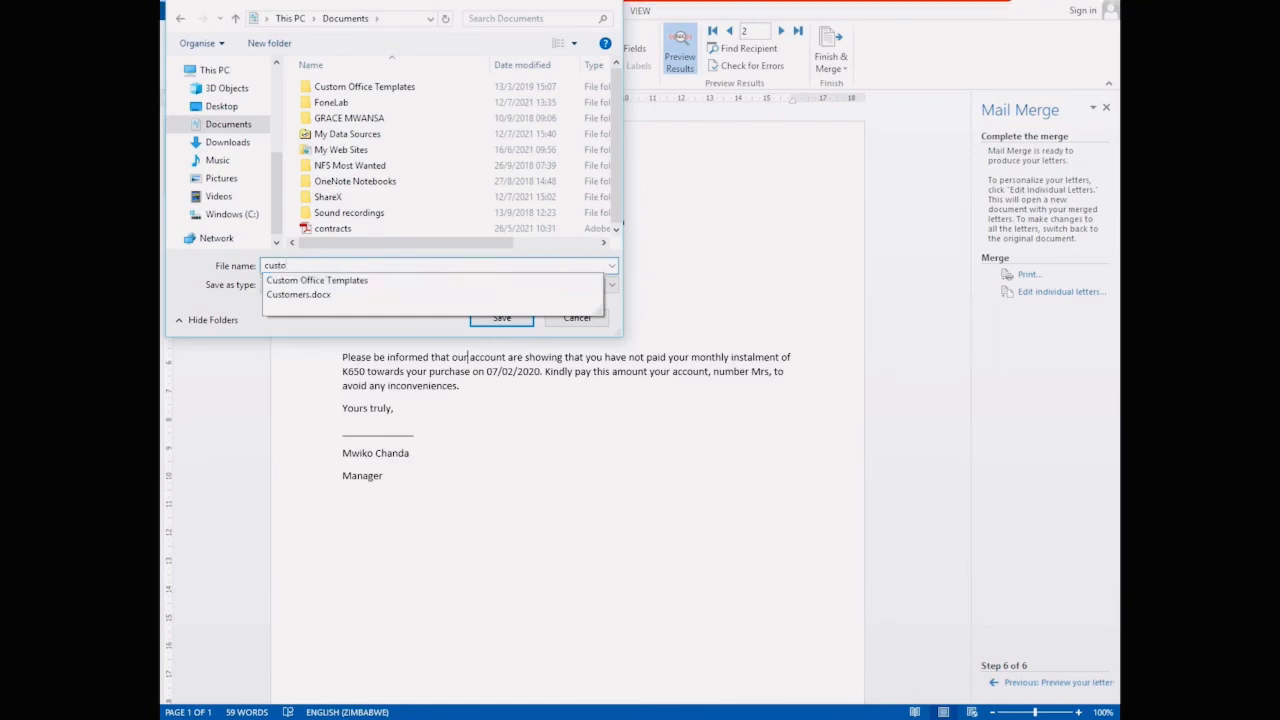
text(mr)
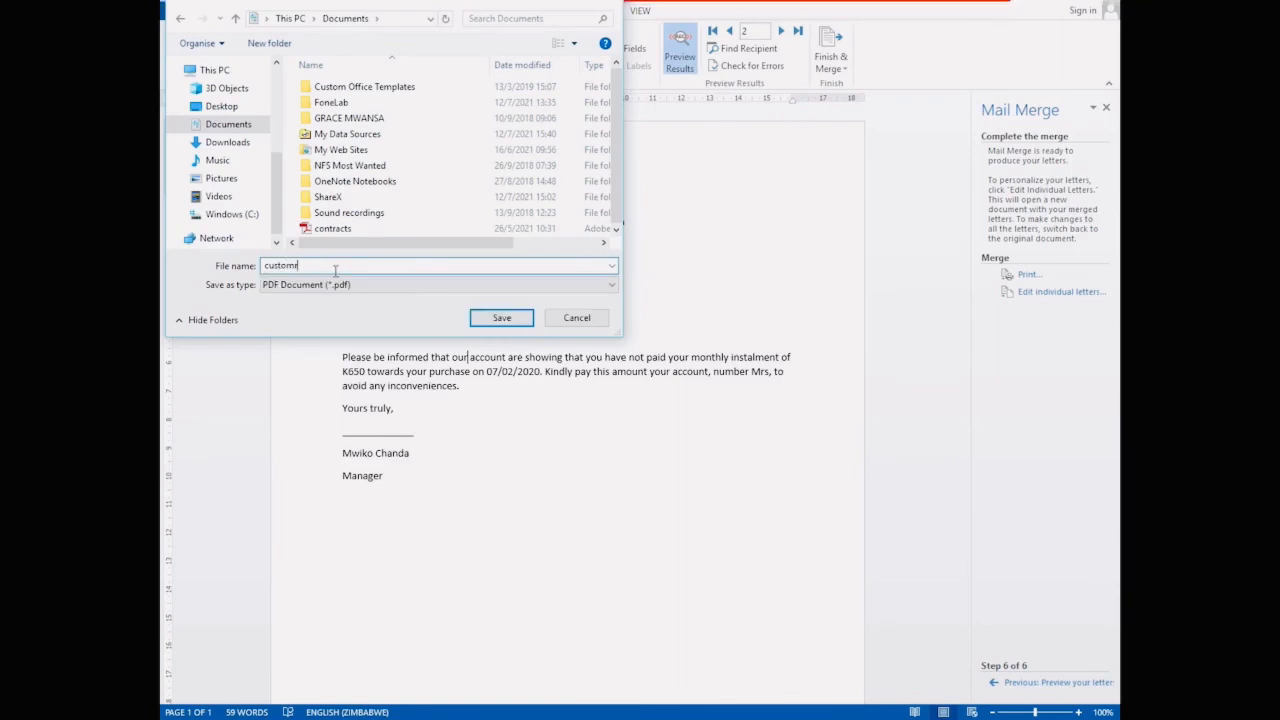
key(BackSpace)
text(ers)
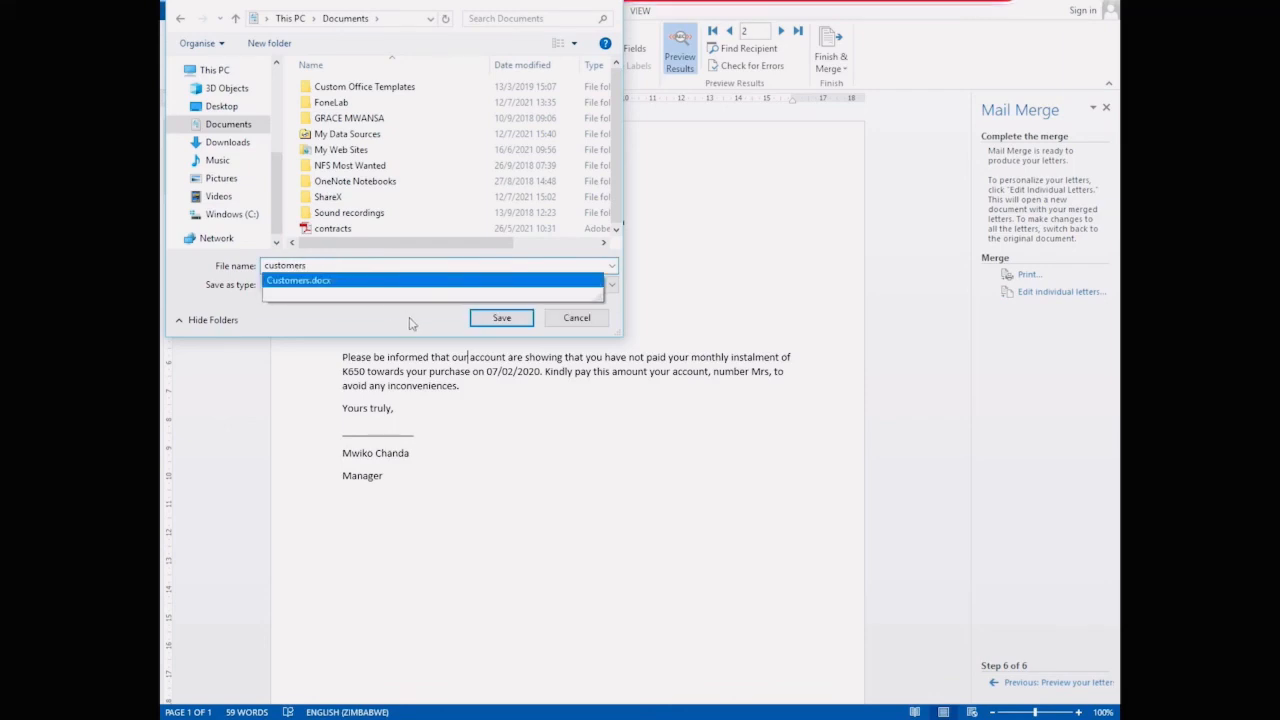
click(501, 317)
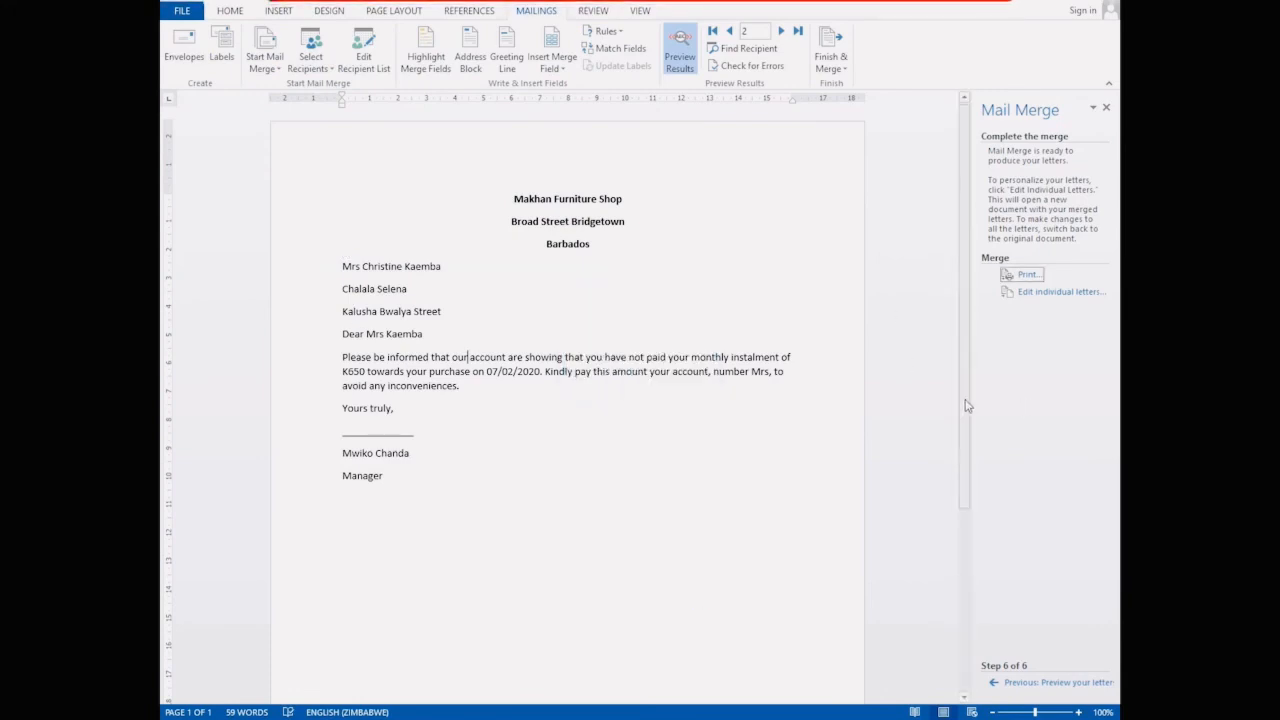
Step: Preview the first and second recipients' letters, then open the Edit Recipient List dialog
scroll(950, 564, down, 2)
scroll(949, 572, down, 4)
scroll(949, 574, up, 6)
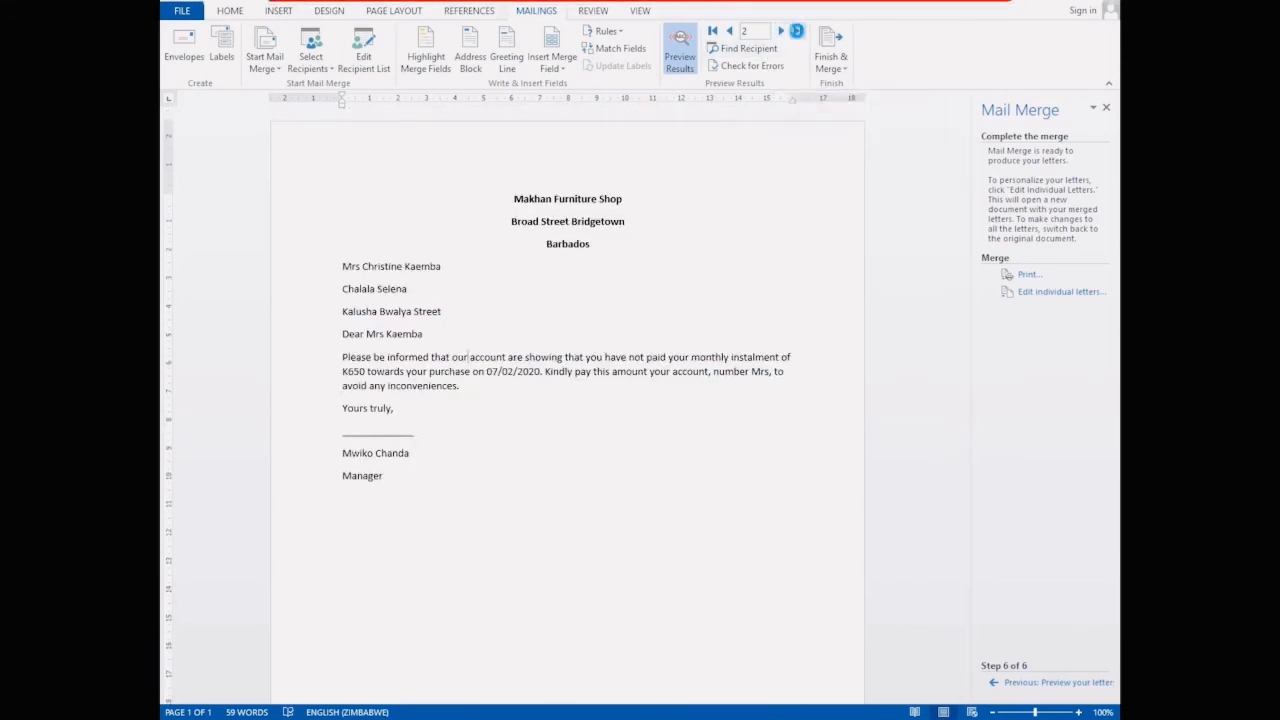
click(720, 33)
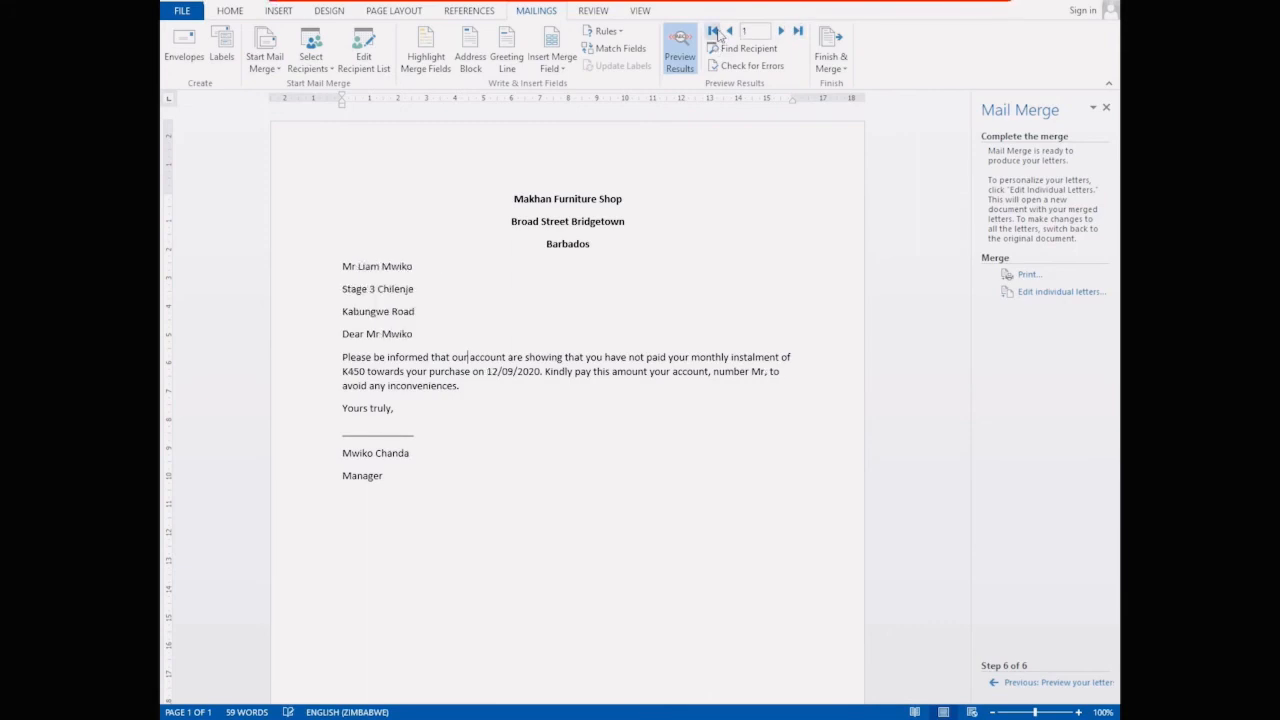
click(796, 33)
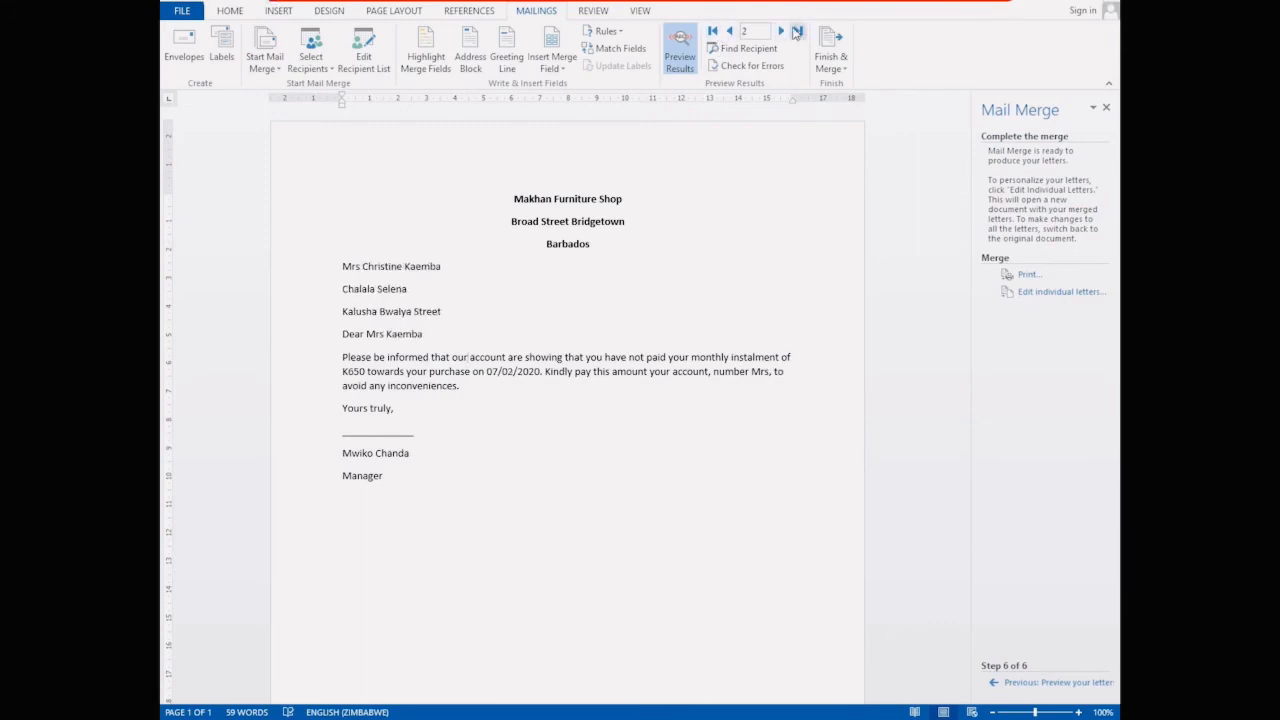
click(714, 33)
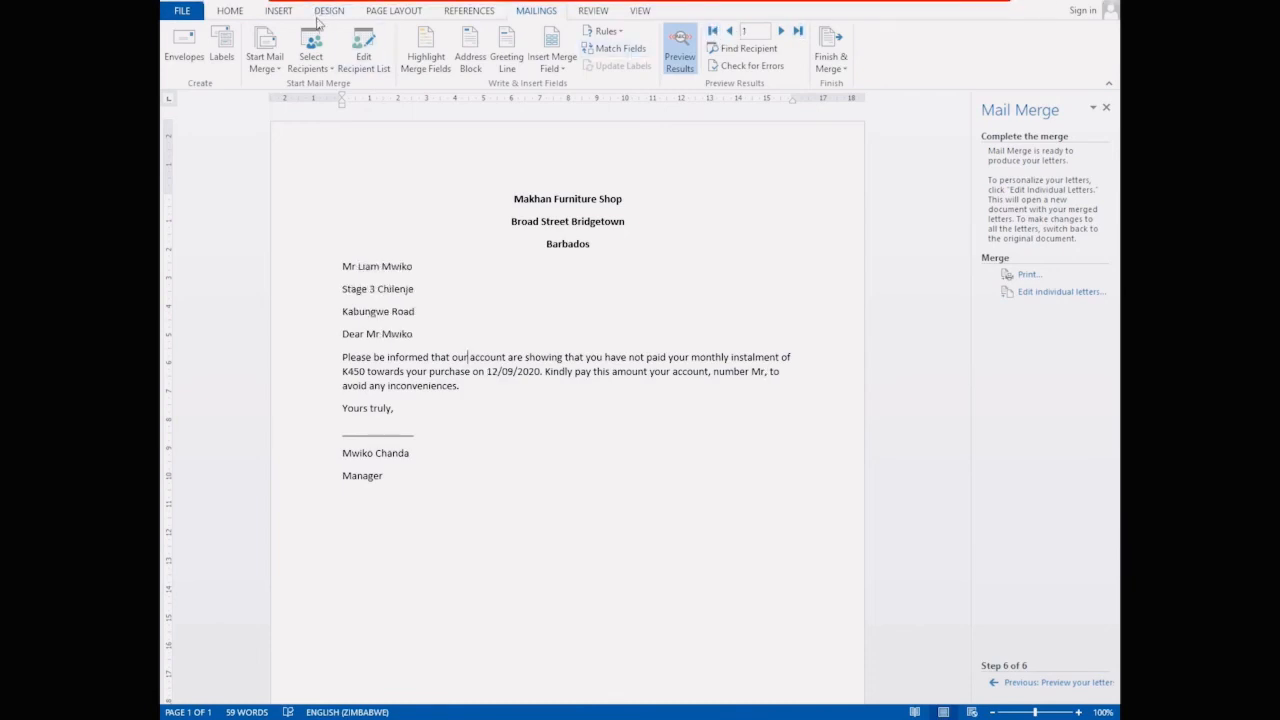
click(366, 66)
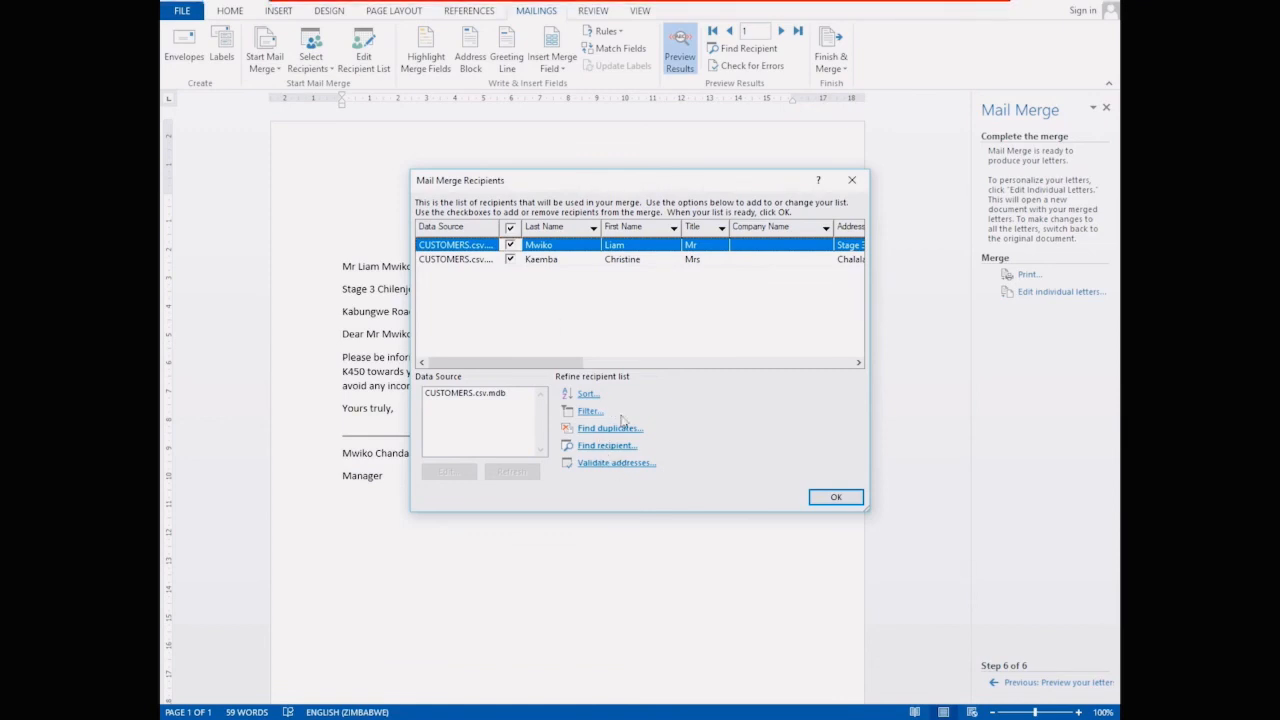
Step: Edit the CUSTOMERS.csv.mdb data source and add a new entry titled Ms
click(562, 297)
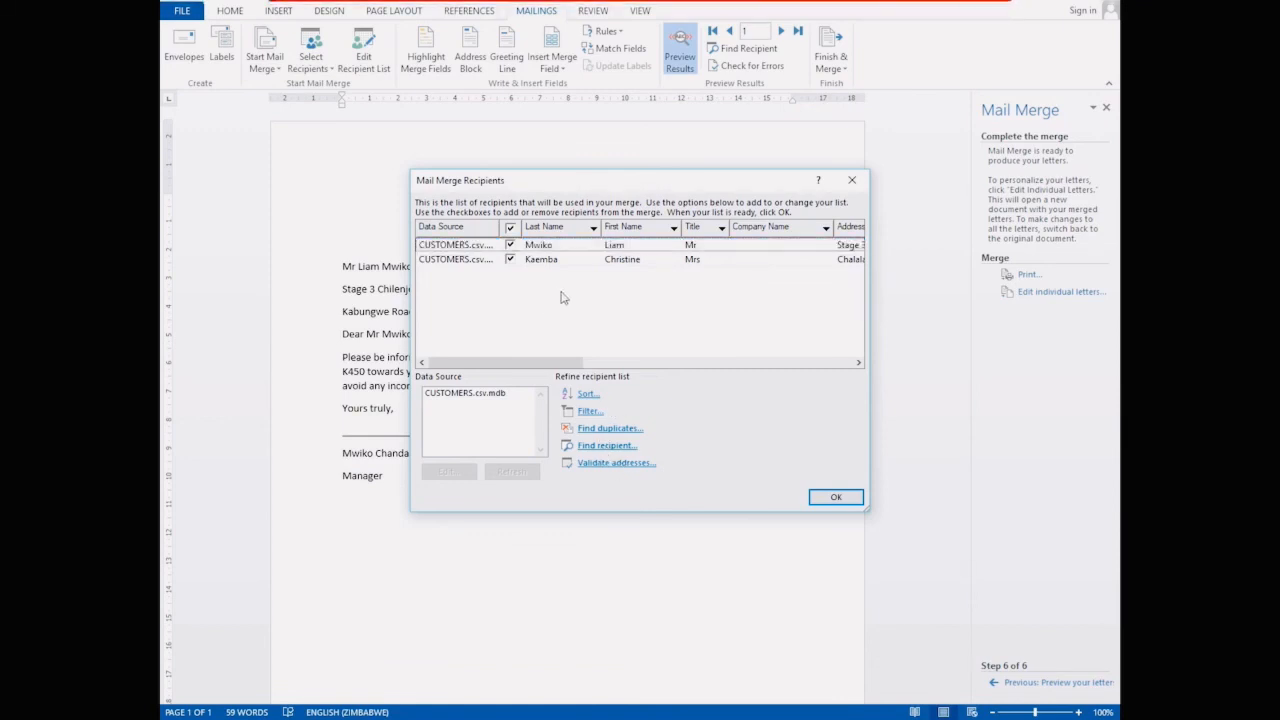
click(497, 396)
click(449, 472)
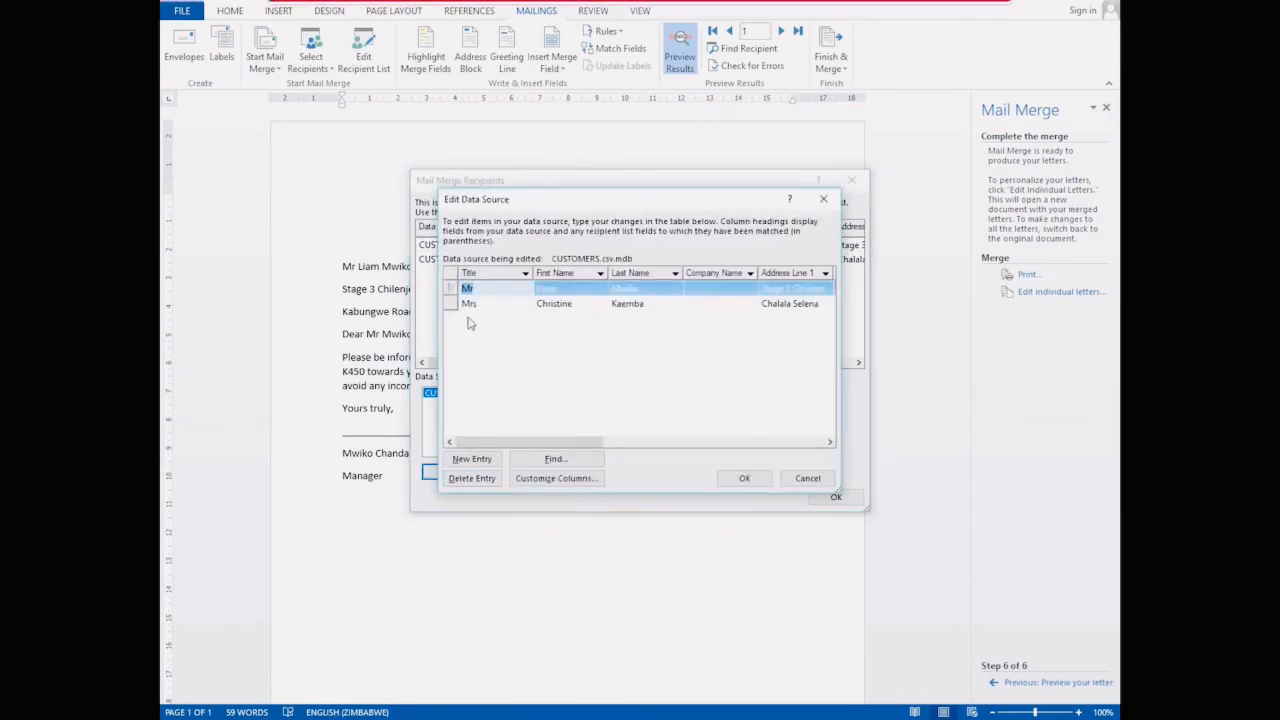
click(474, 458)
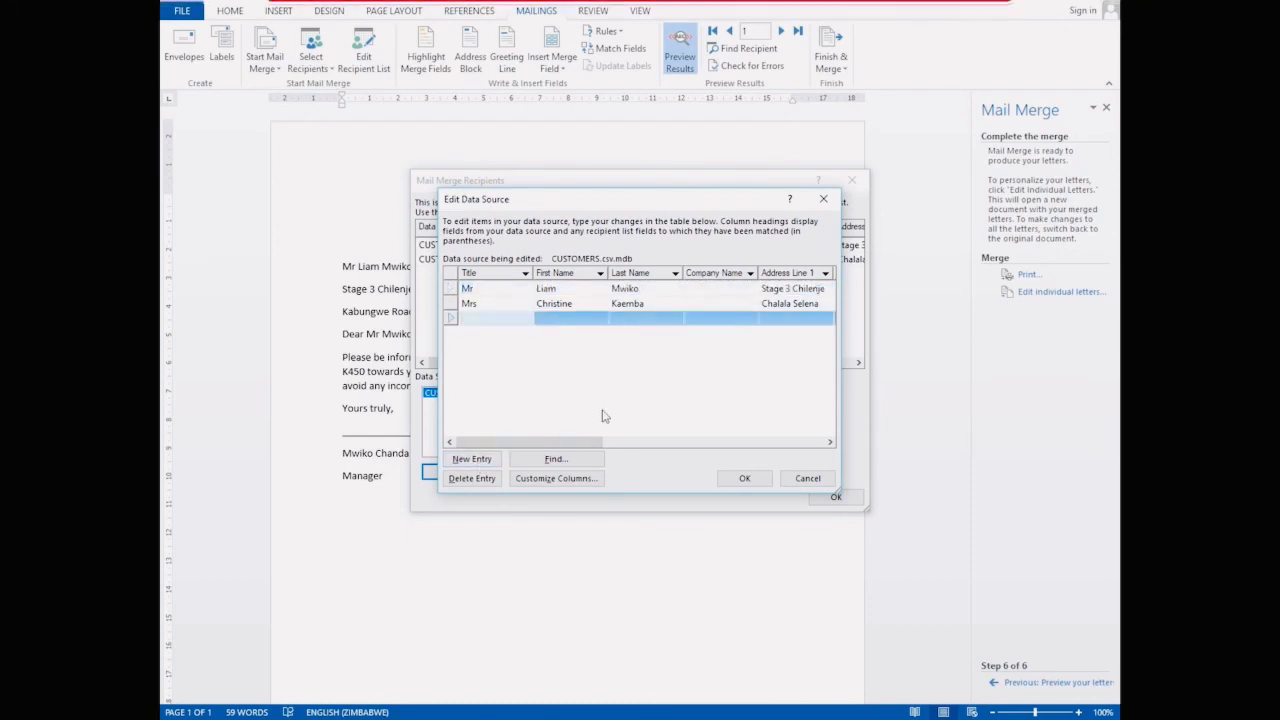
text(Ms)
Step: Enter the new customer's first name, last name and Address Line 1
click(587, 320)
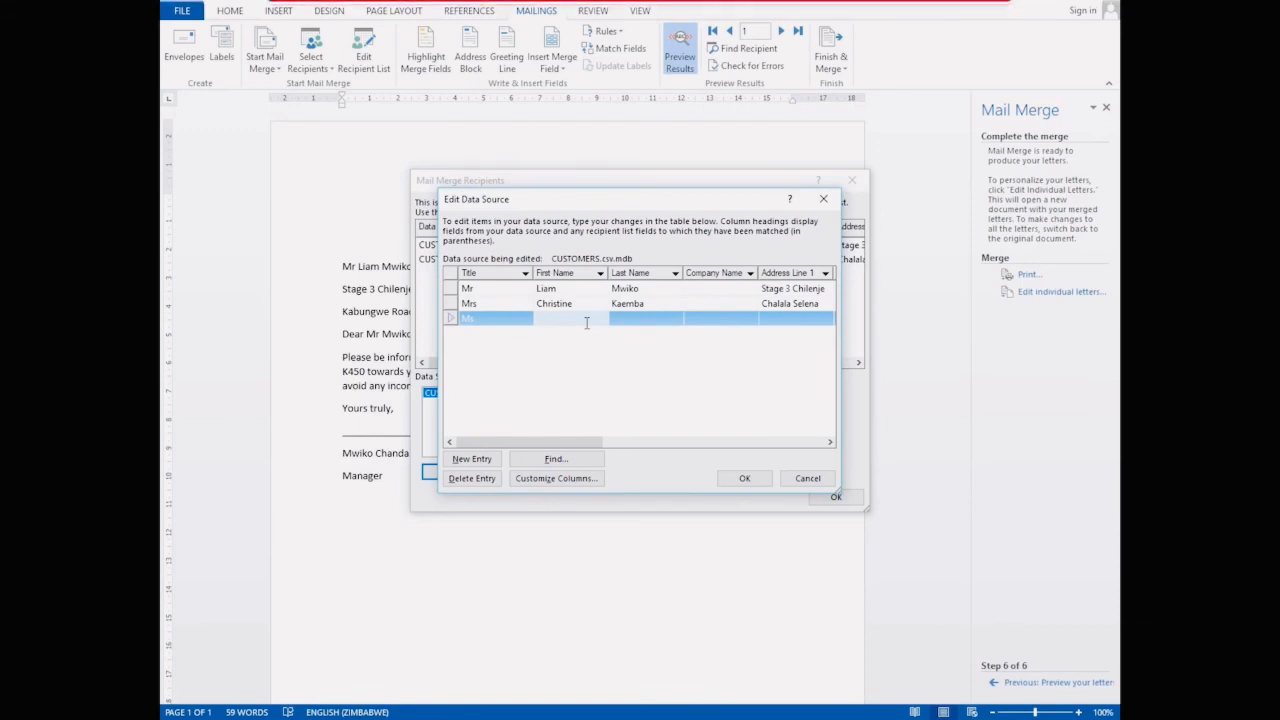
text(C)
text(hri)
text(b)
text(a)
text(la)
click(644, 317)
text(Kason)
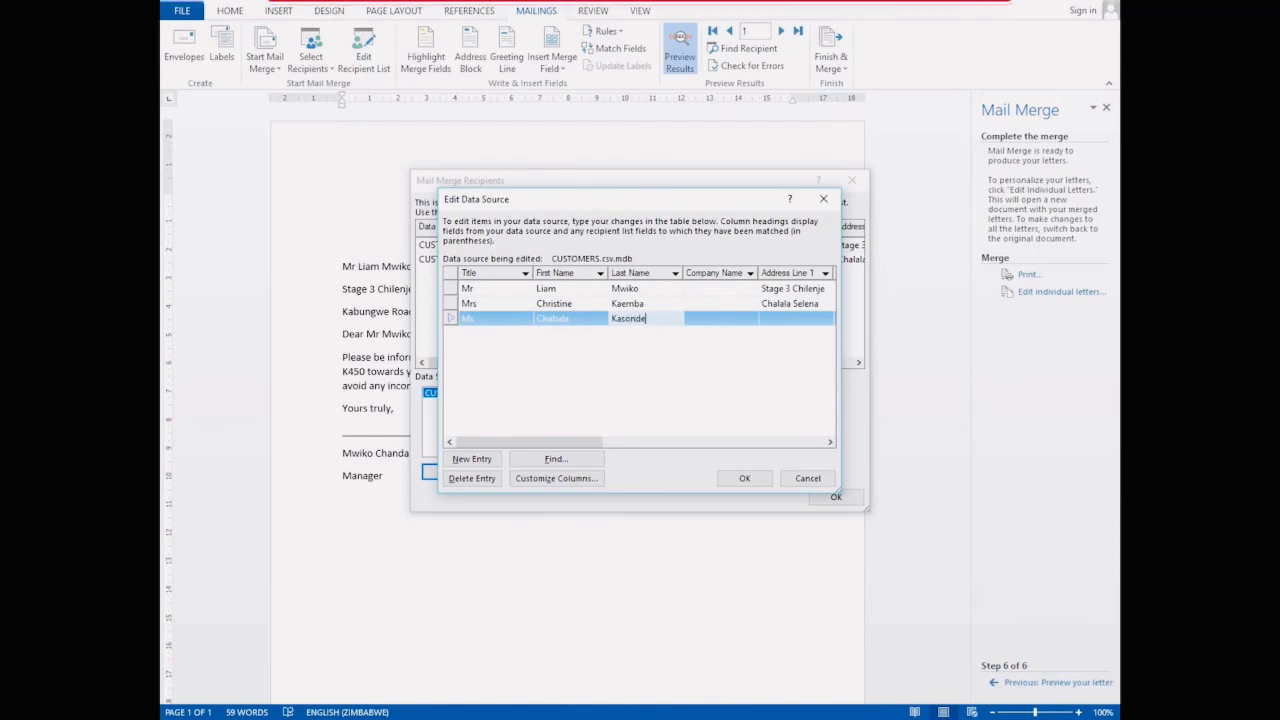
text(de)
click(733, 322)
click(804, 318)
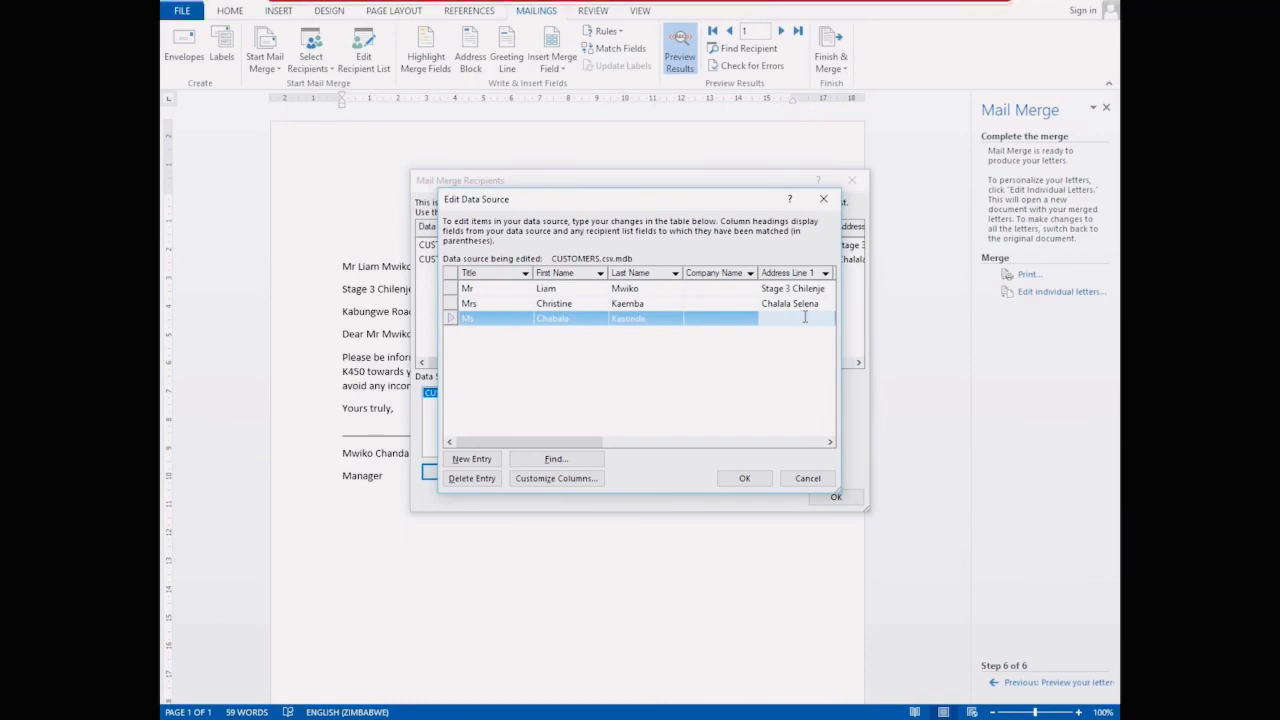
text(Mwinilungu basic)
key(BackSpace)
key(BackSpace)
text(Town)
Step: Fill the new row's Address Line 2, Amount K1,000 and Date 03/07/2020
click(830, 441)
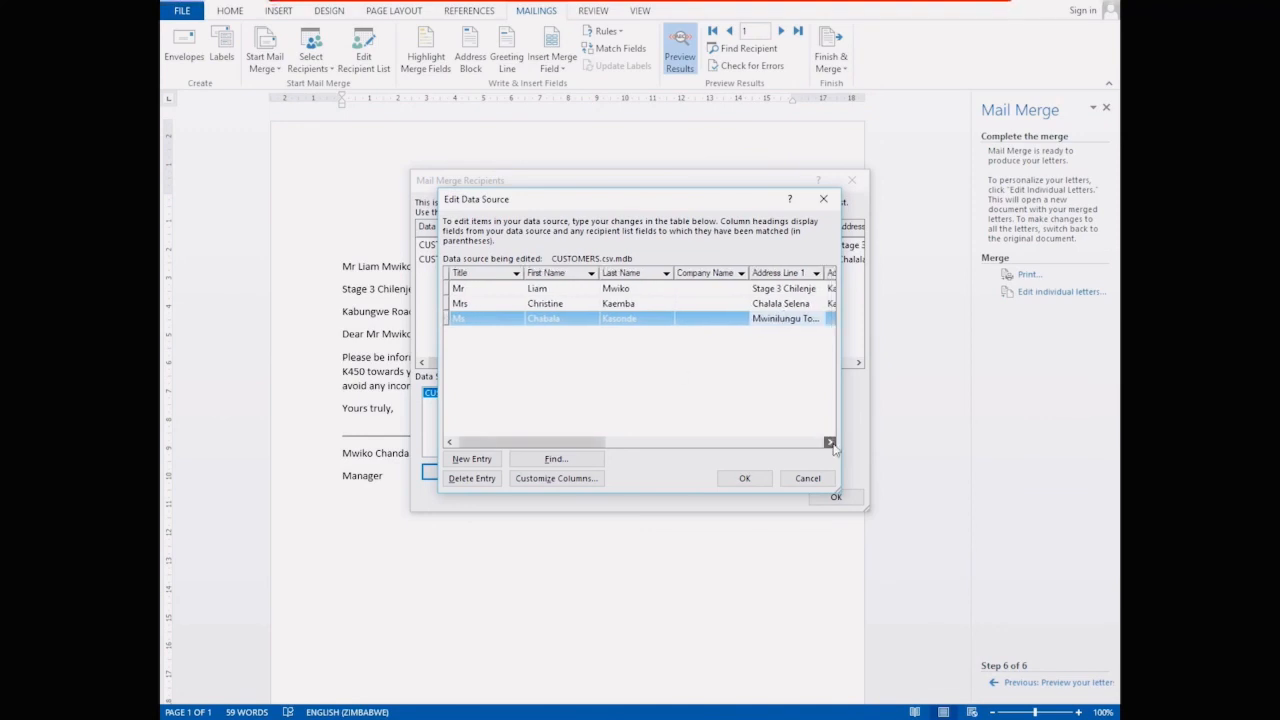
click(830, 441)
click(830, 441)
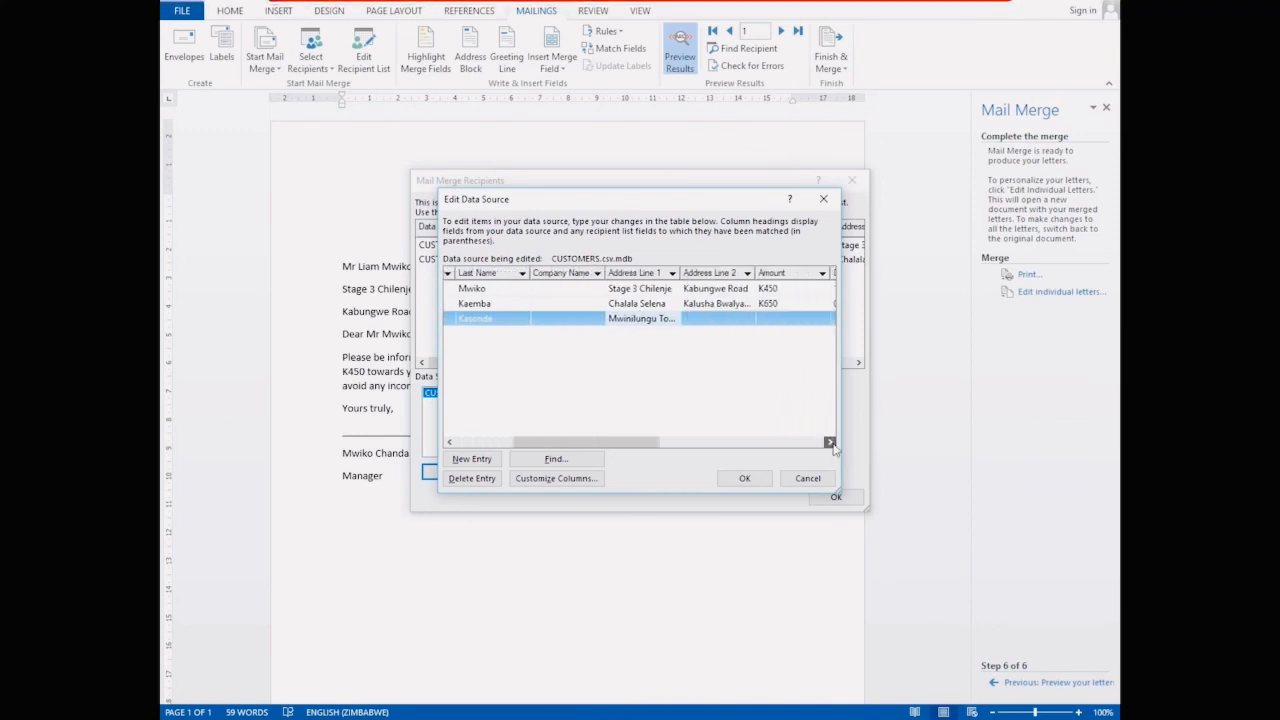
click(830, 441)
click(690, 318)
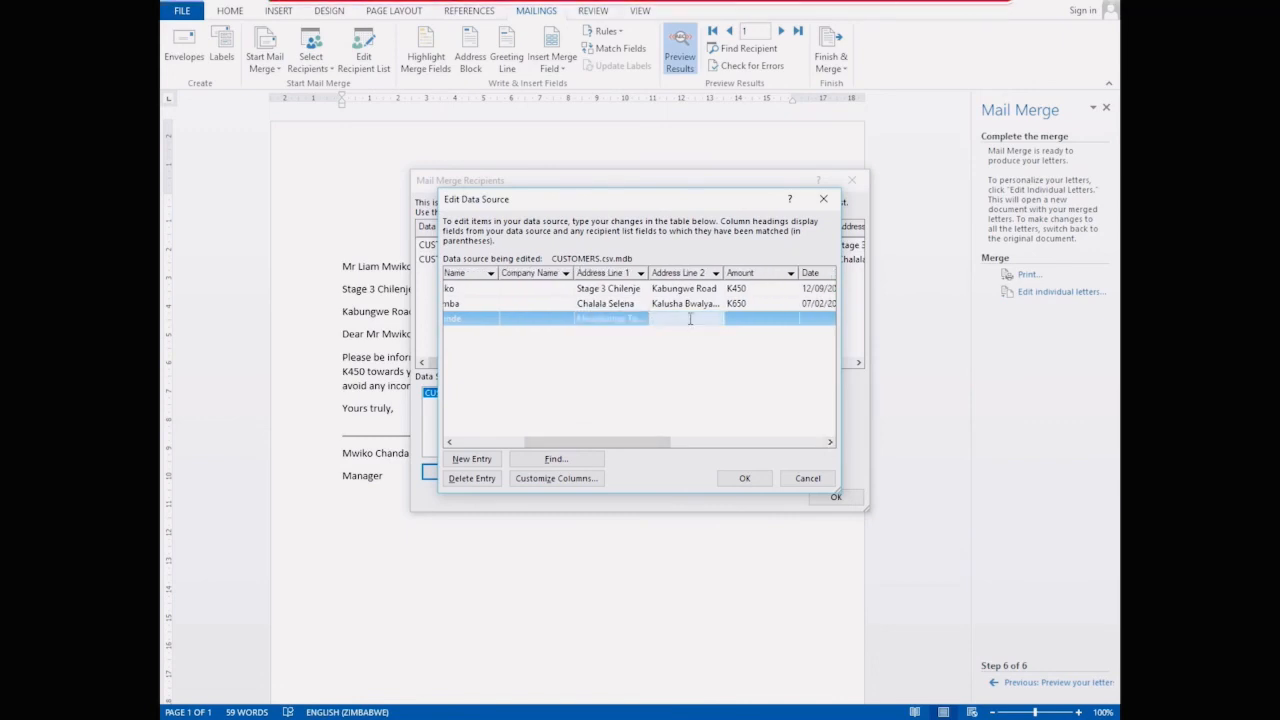
text(Kampashi basic)
click(771, 318)
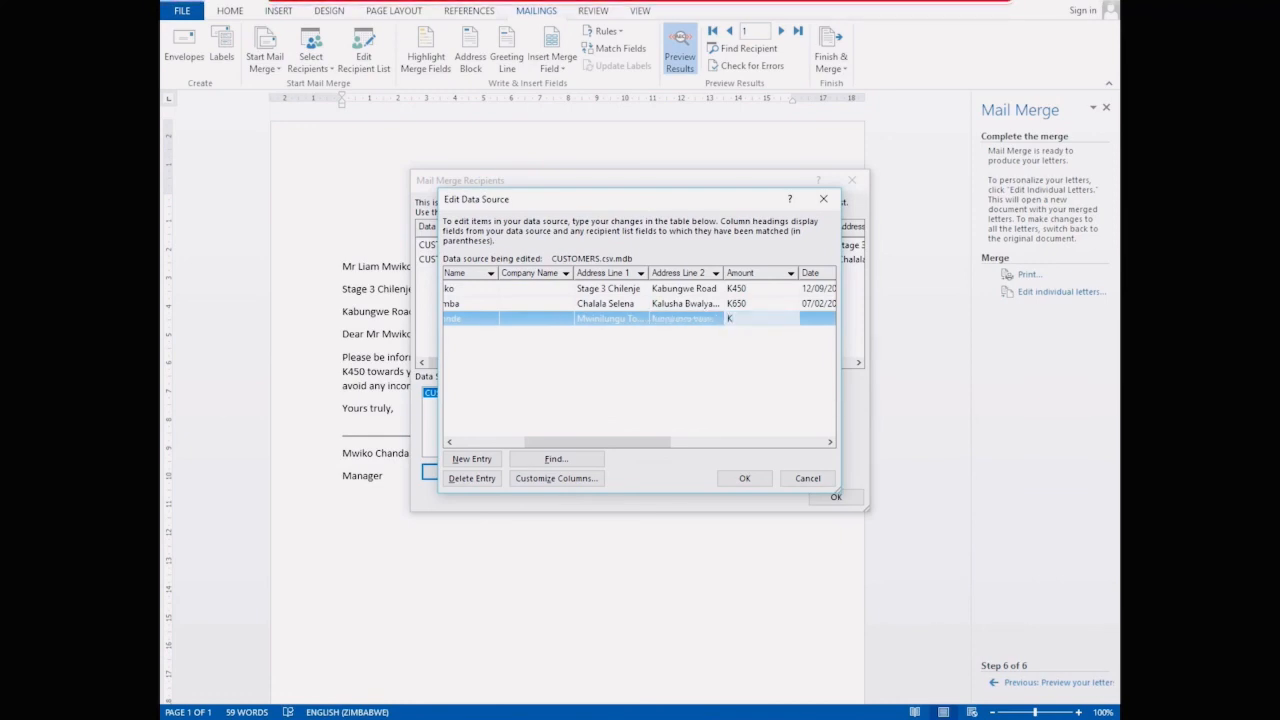
text(1,000)
click(827, 319)
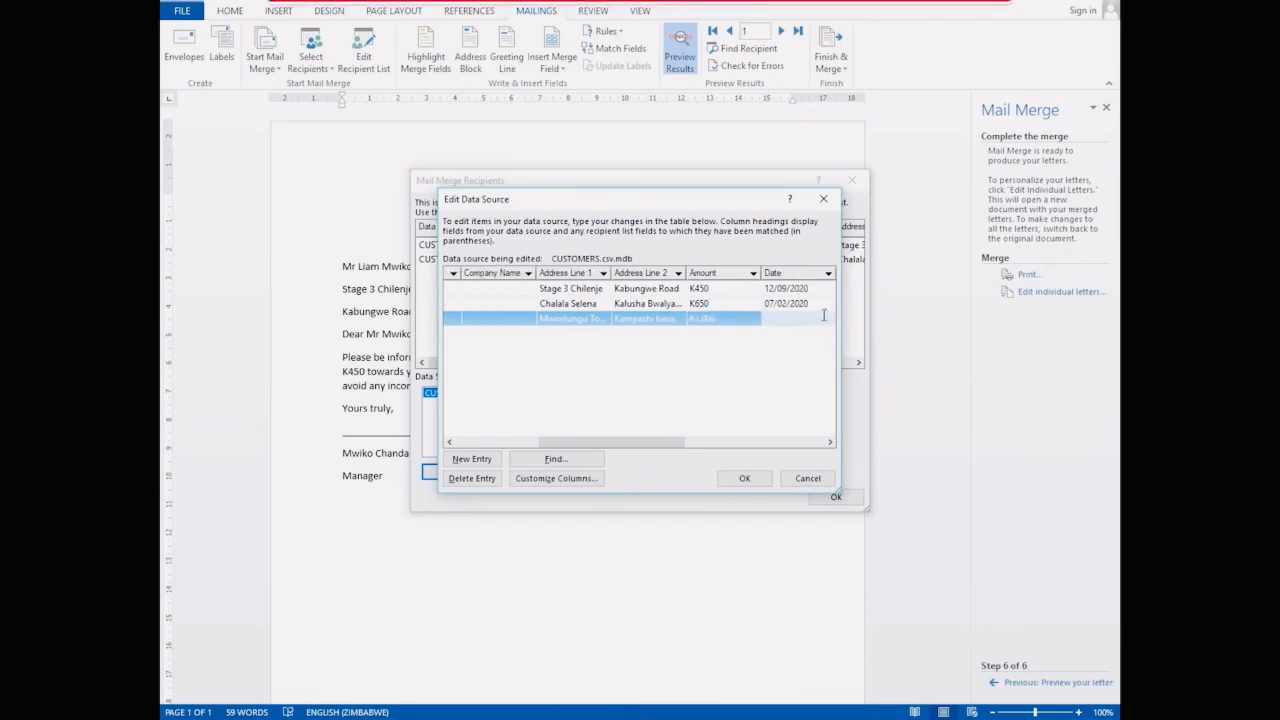
text(1)
key(BackSpace)
text(03/07/2020)
Step: Enter the new customer's account number and save the changes to CUSTOMERS.csv.mdb
click(829, 441)
click(829, 441)
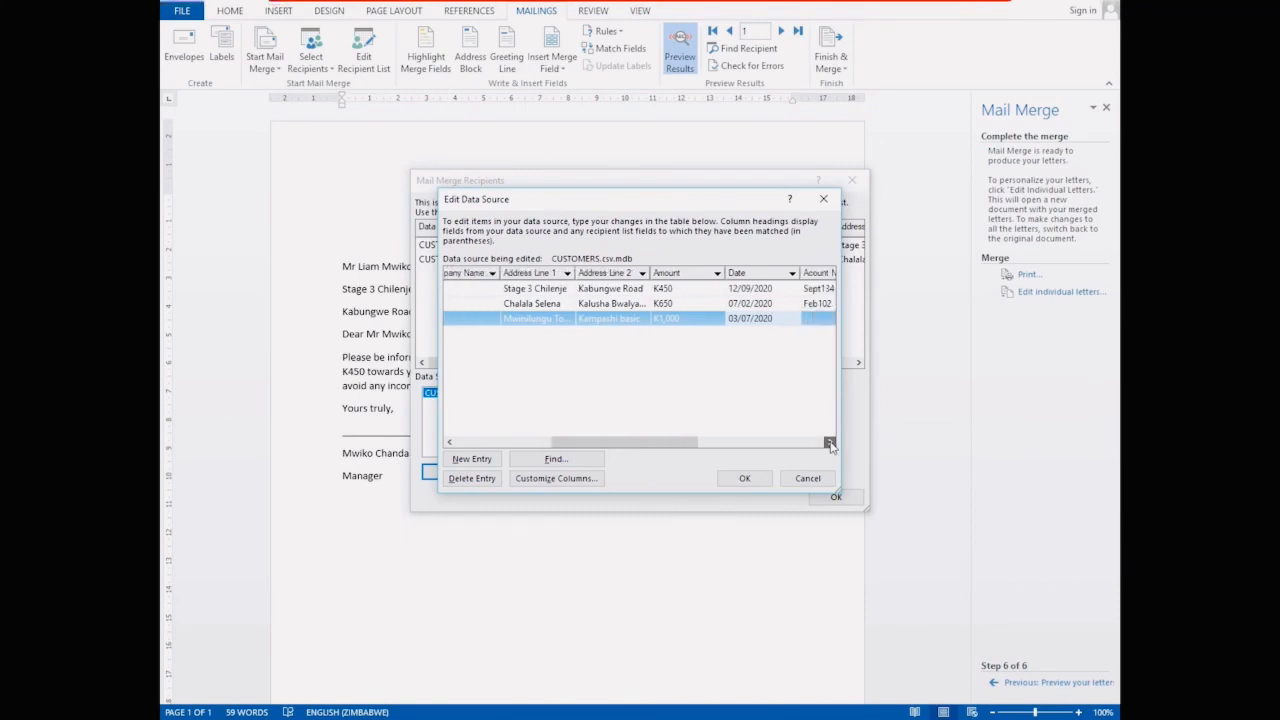
click(830, 443)
click(830, 443)
click(830, 443)
click(830, 443)
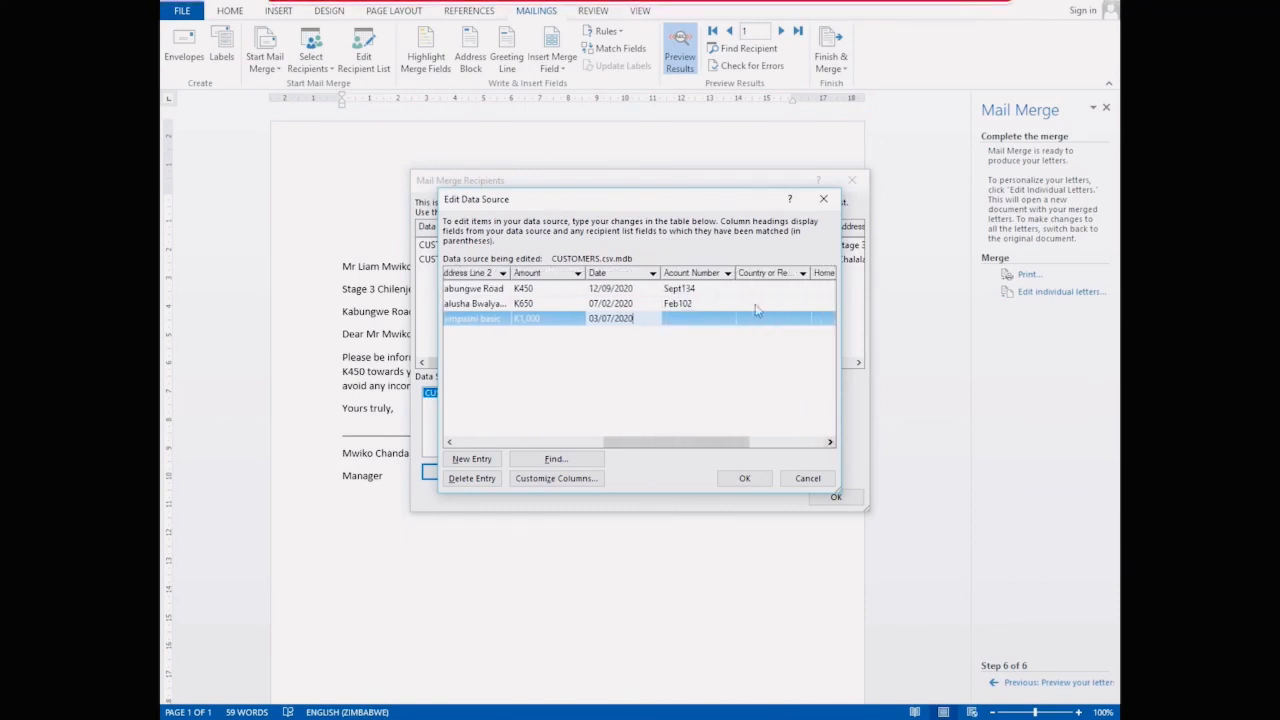
click(686, 317)
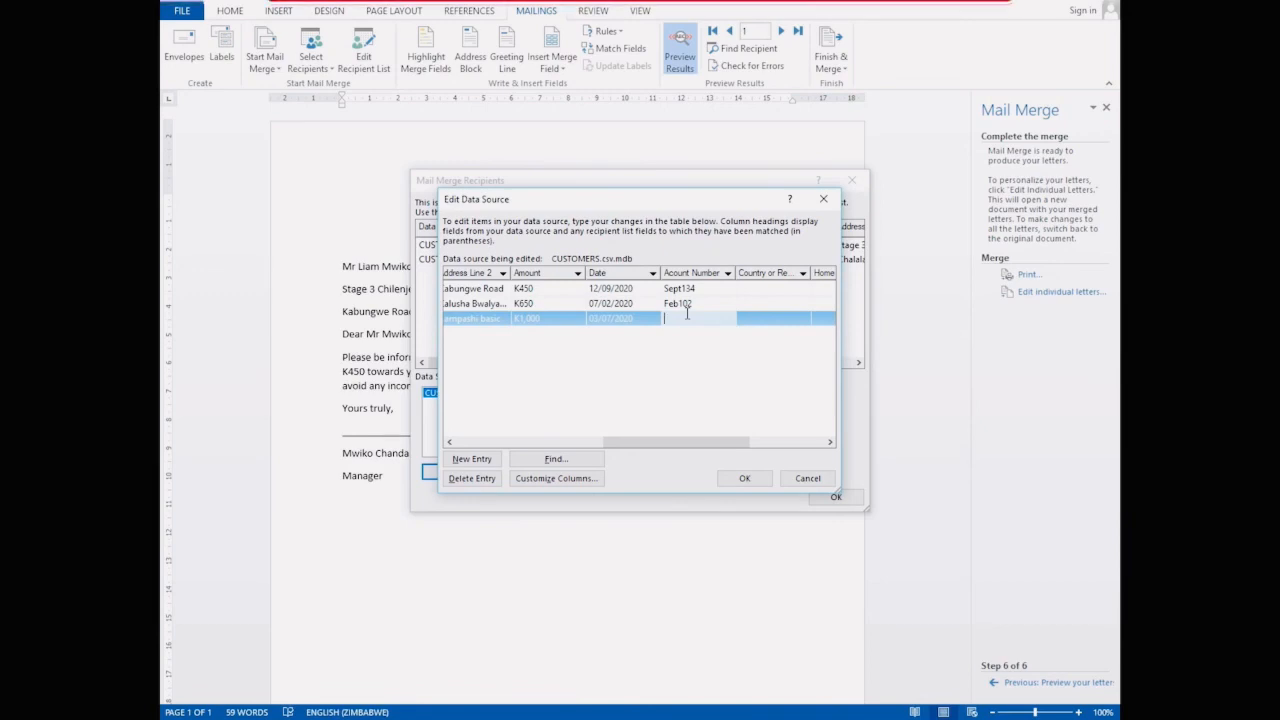
text(Jul013)
click(746, 480)
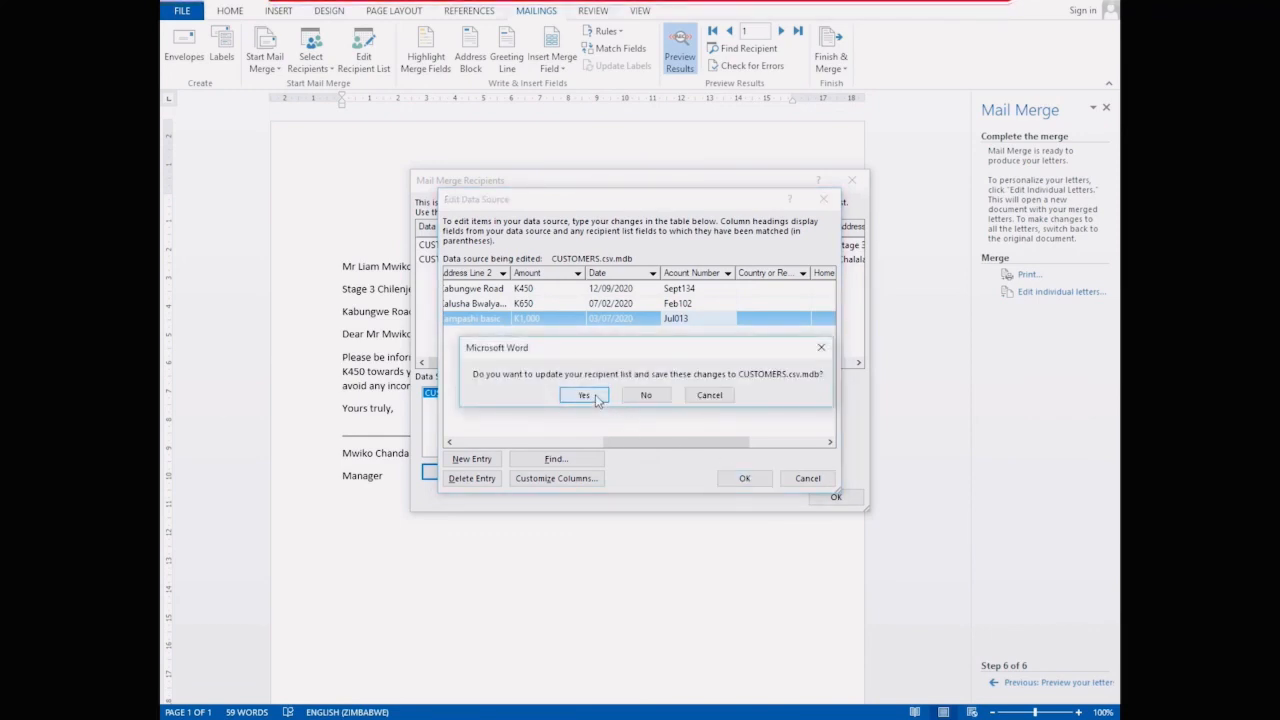
click(592, 397)
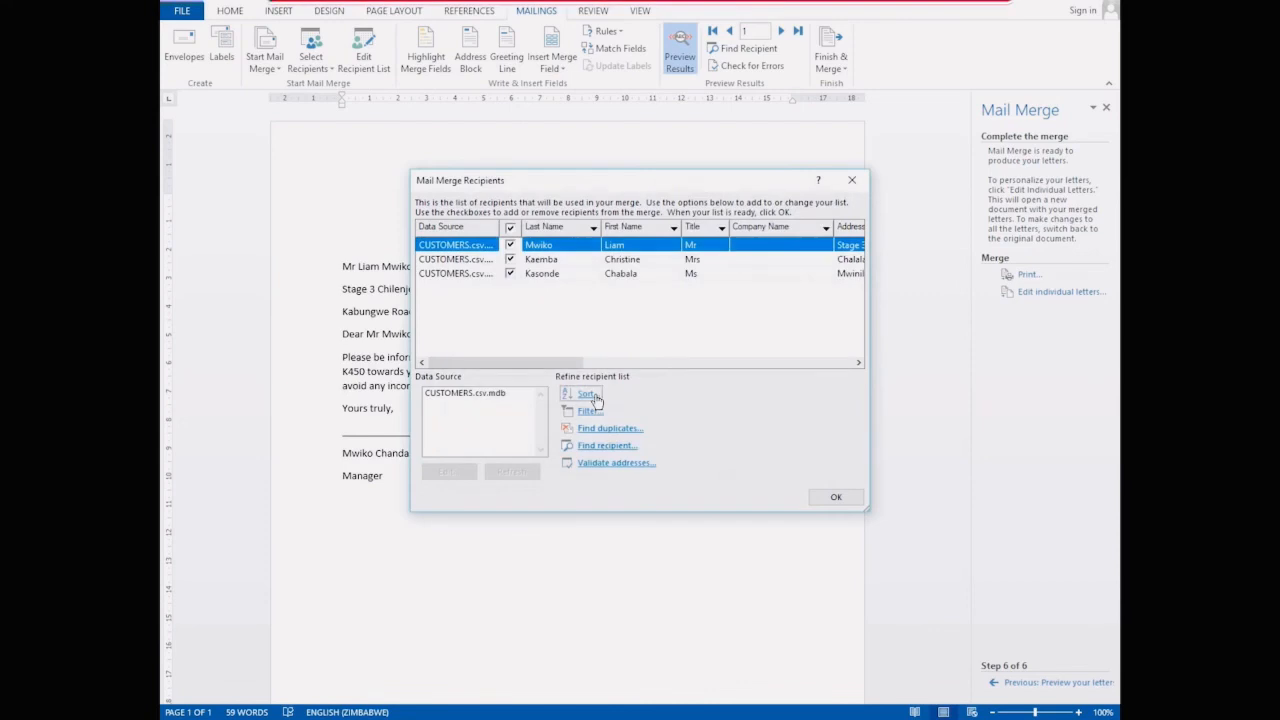
Step: Close Mail Merge Recipients and page through all three letters, ending on the first recipient
click(828, 497)
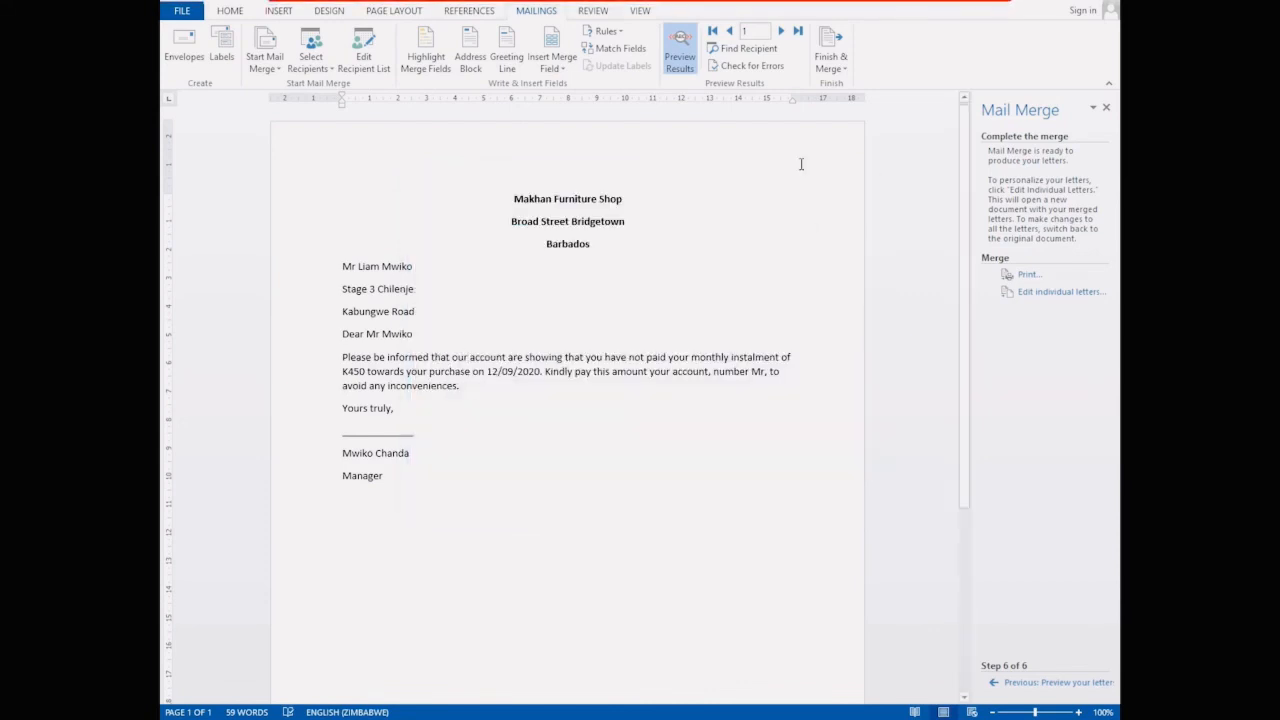
click(798, 31)
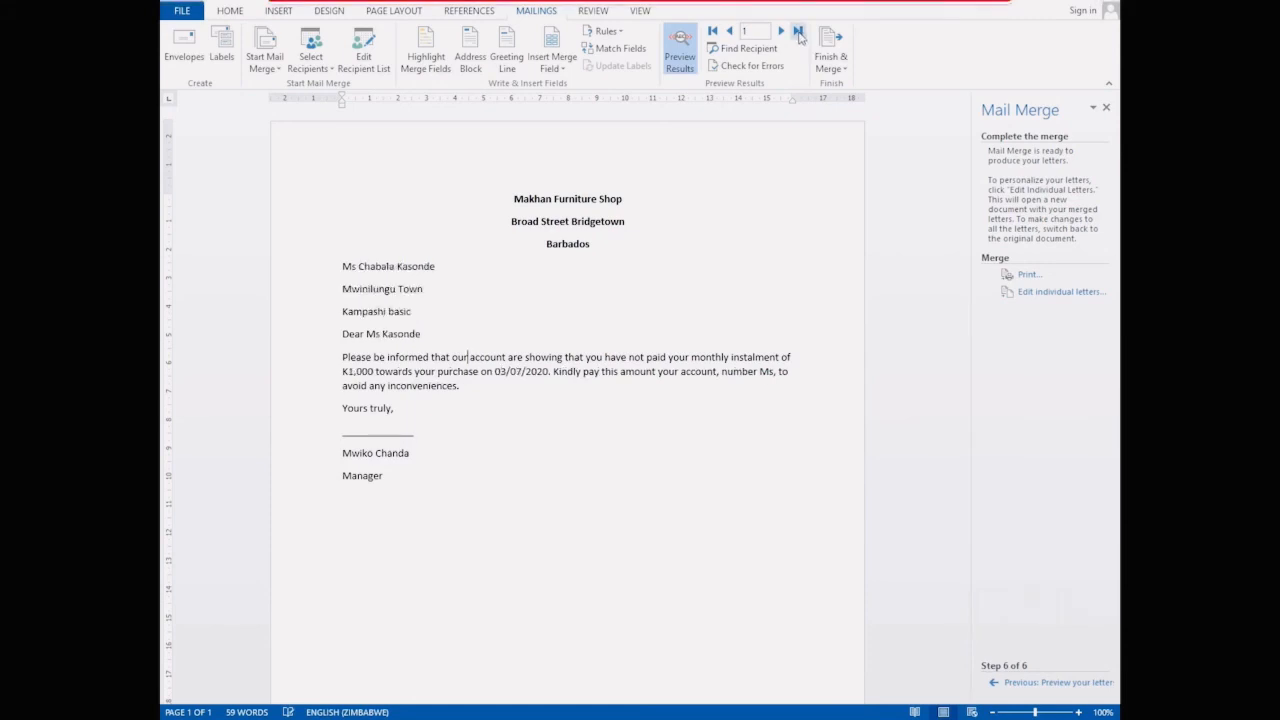
click(730, 31)
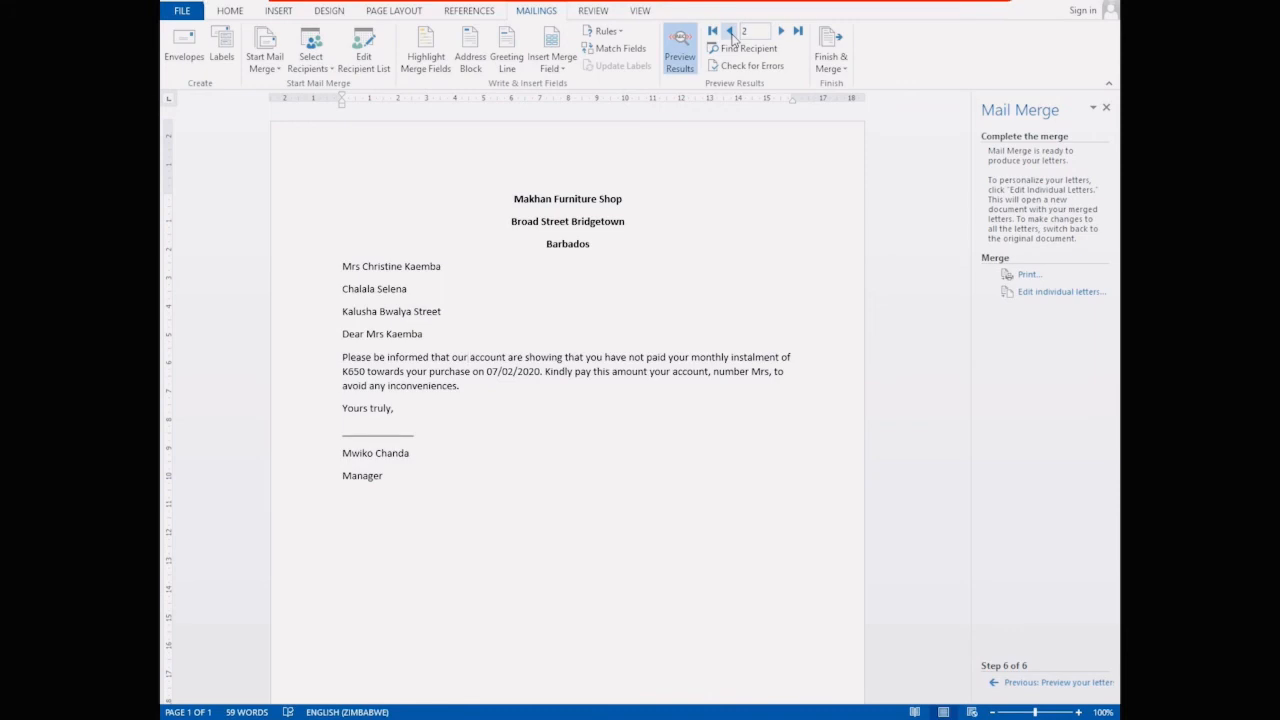
click(731, 33)
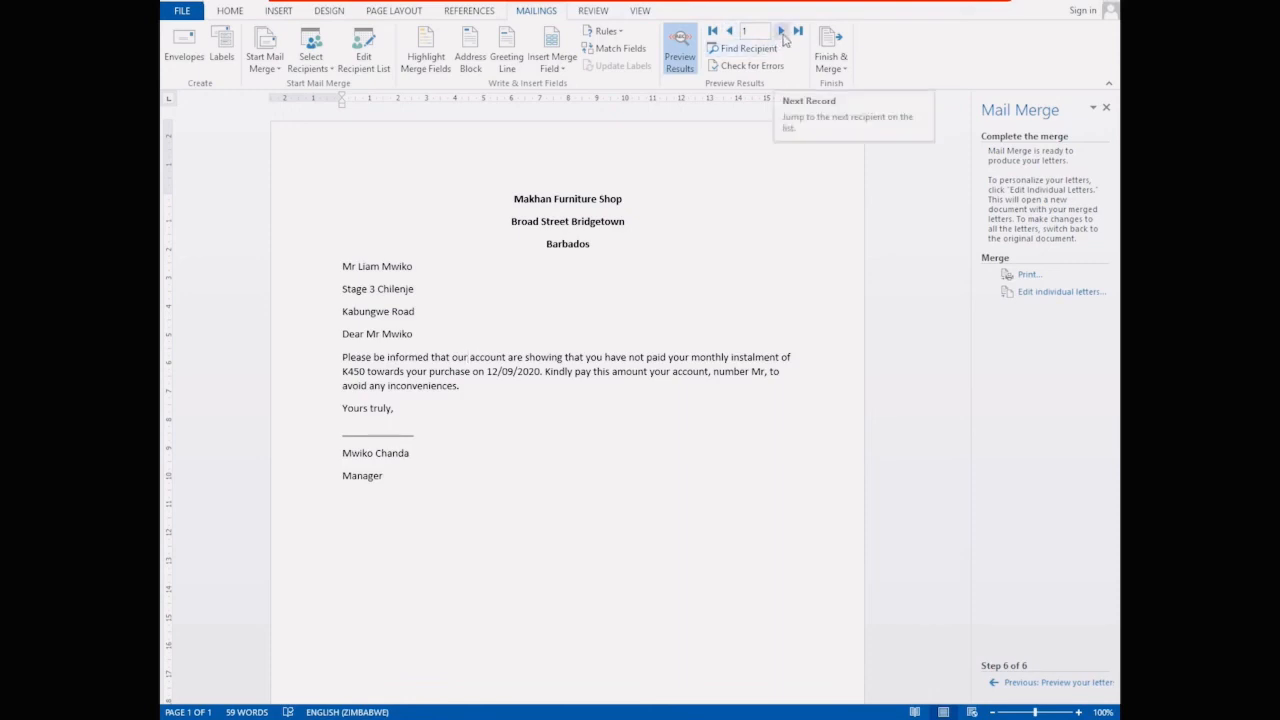
click(782, 32)
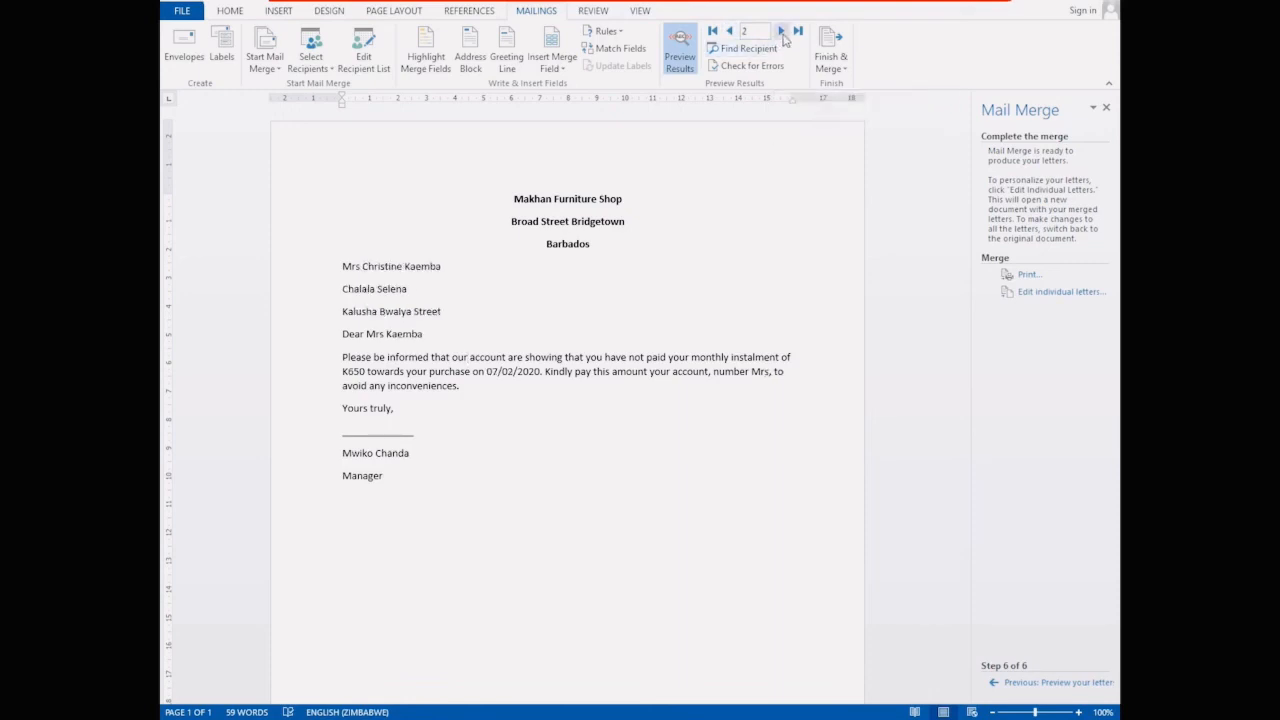
click(783, 33)
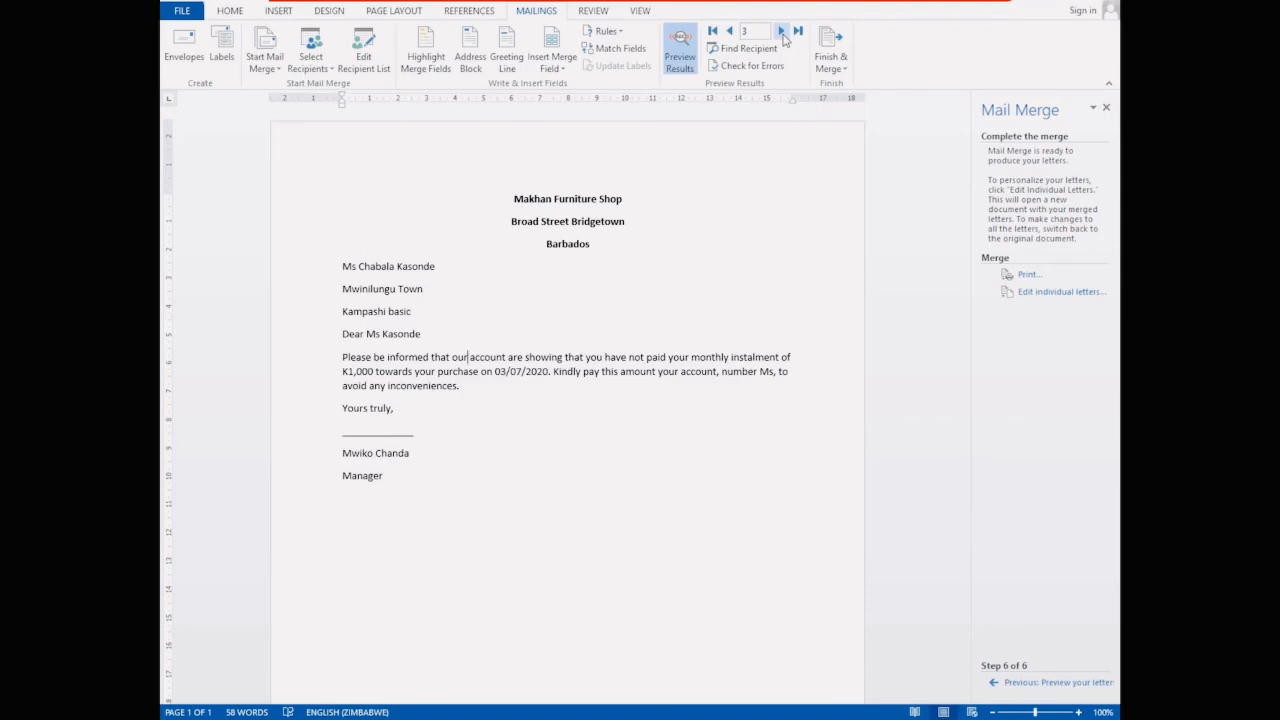
click(729, 33)
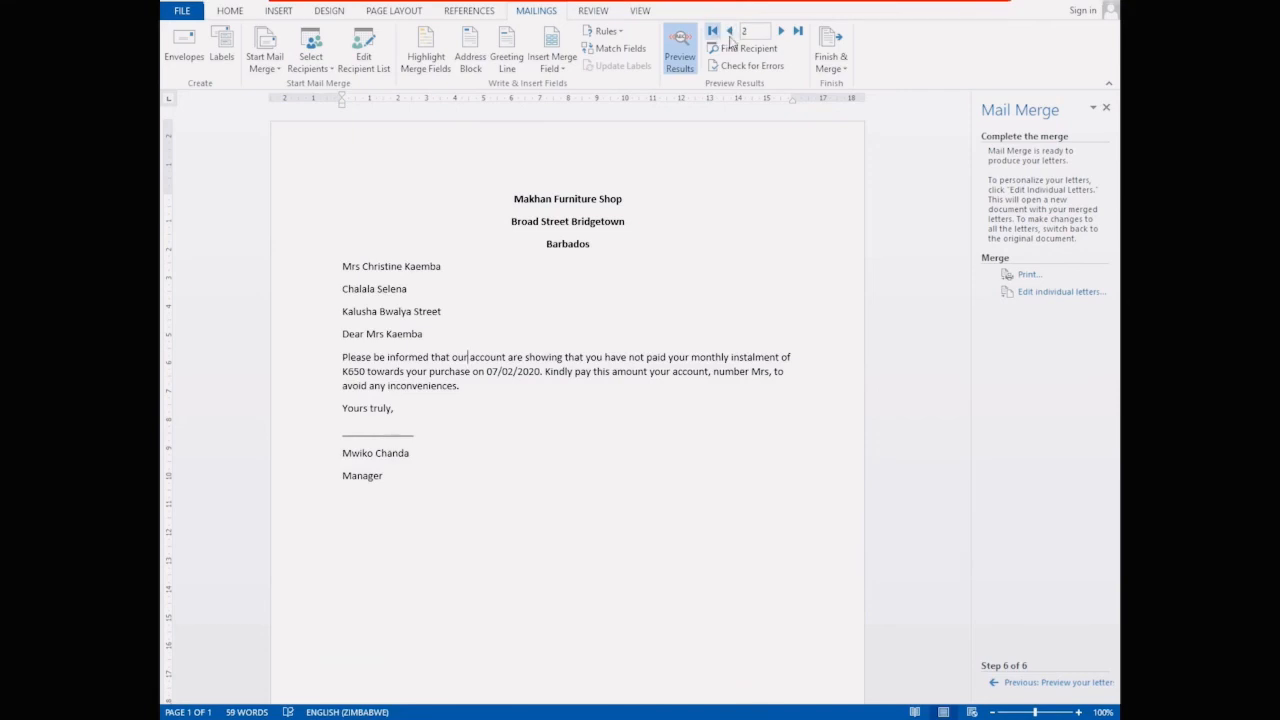
click(729, 33)
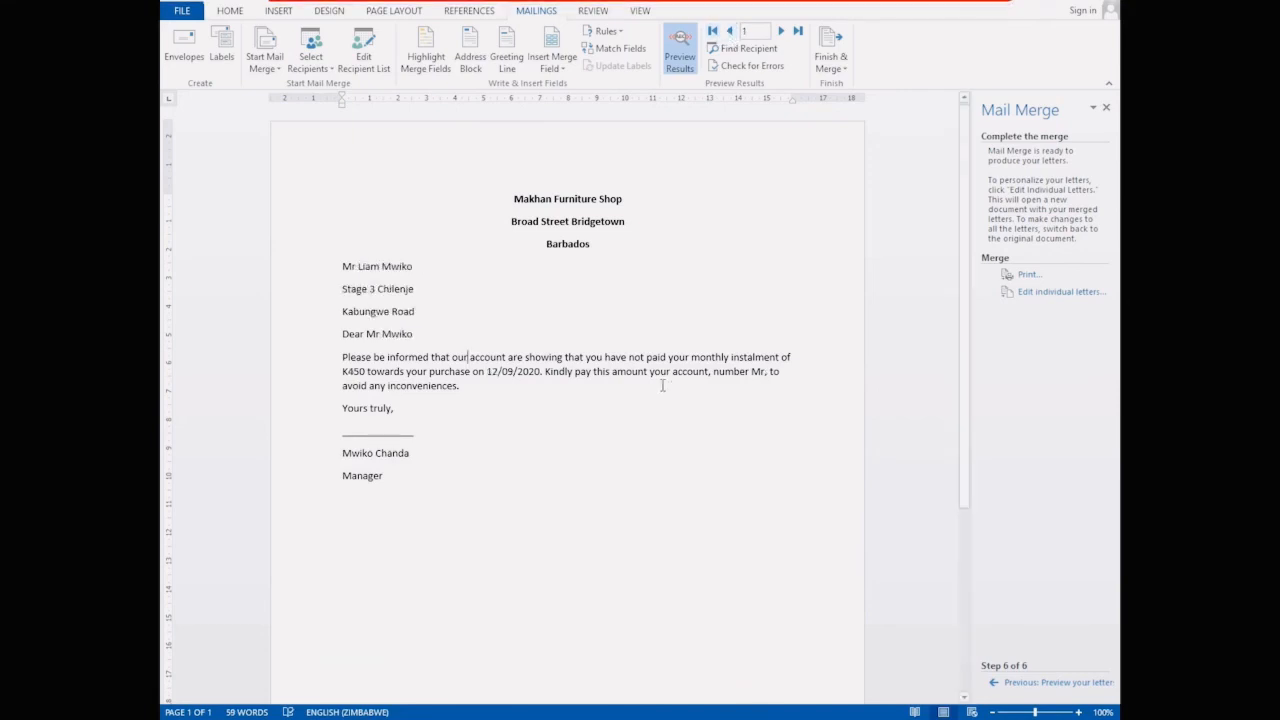